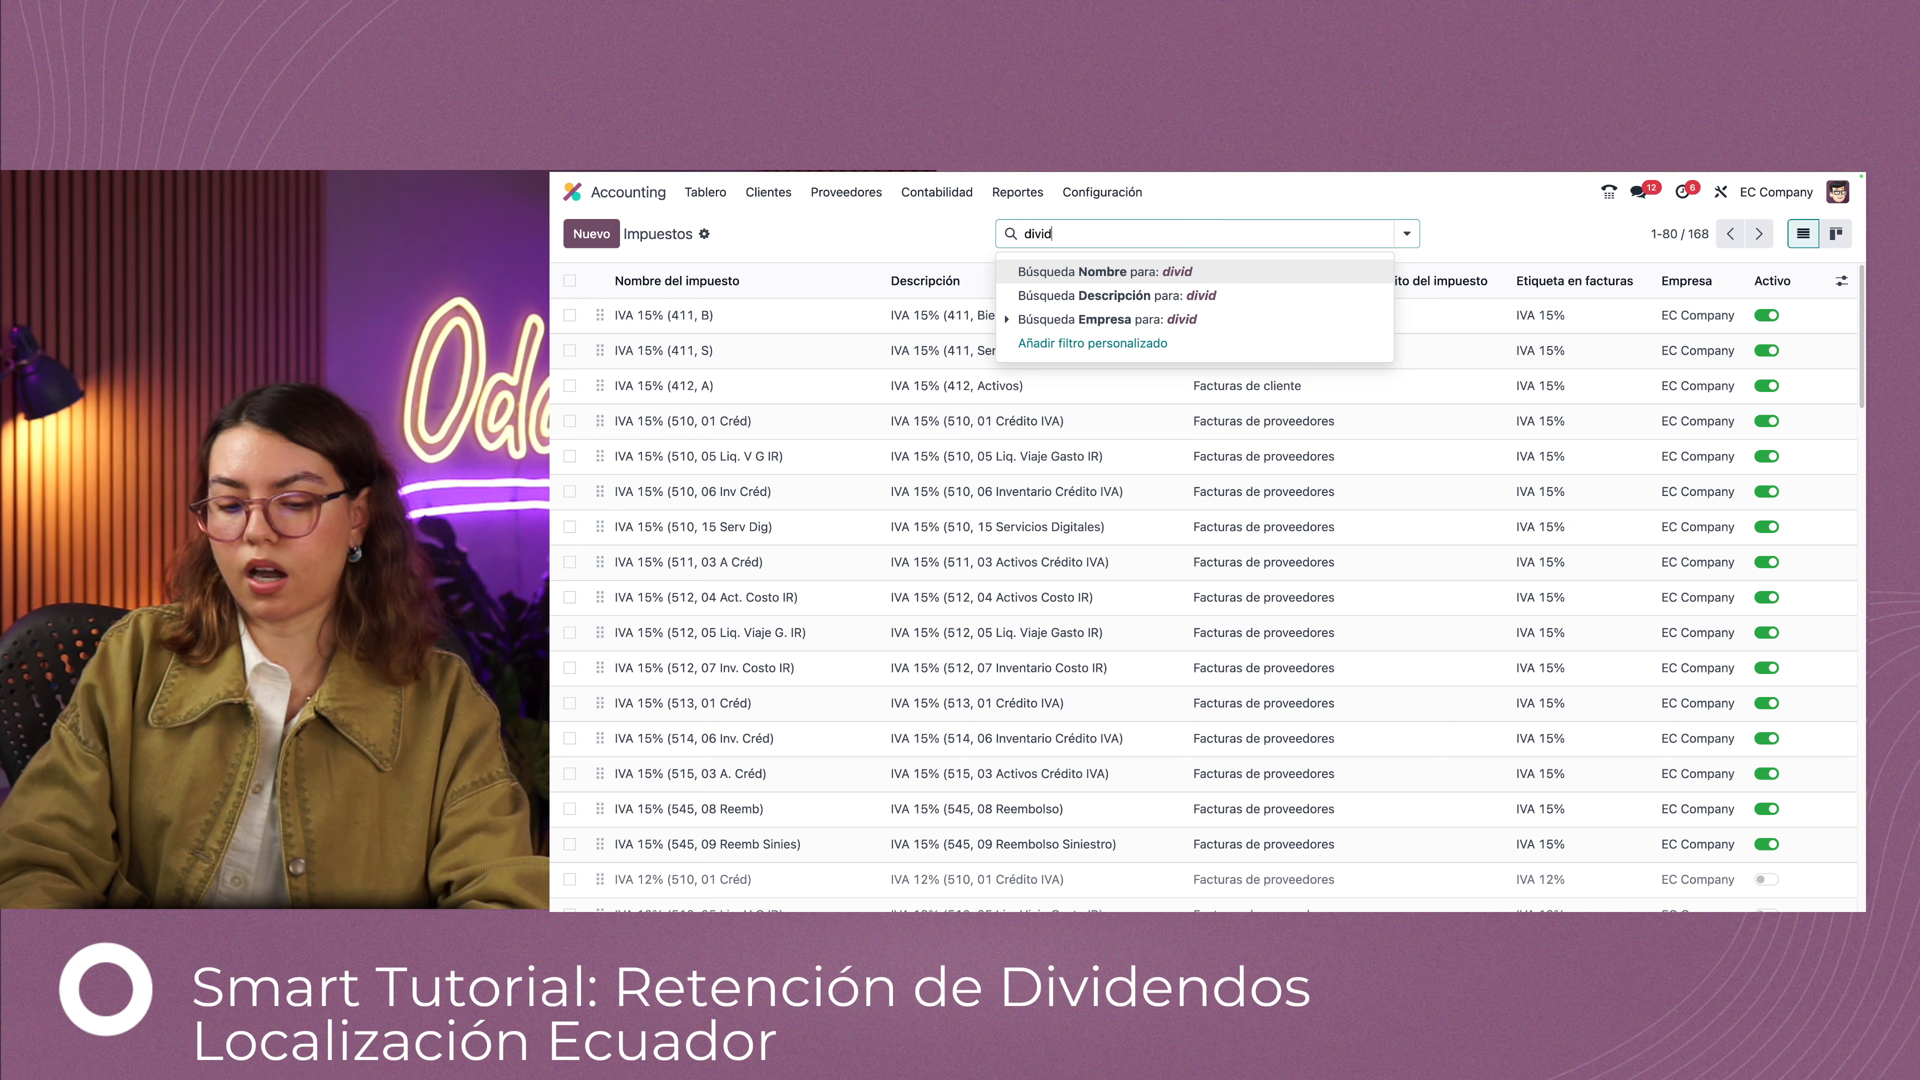
Filter the taxes list by description for "divide"
click(1111, 296)
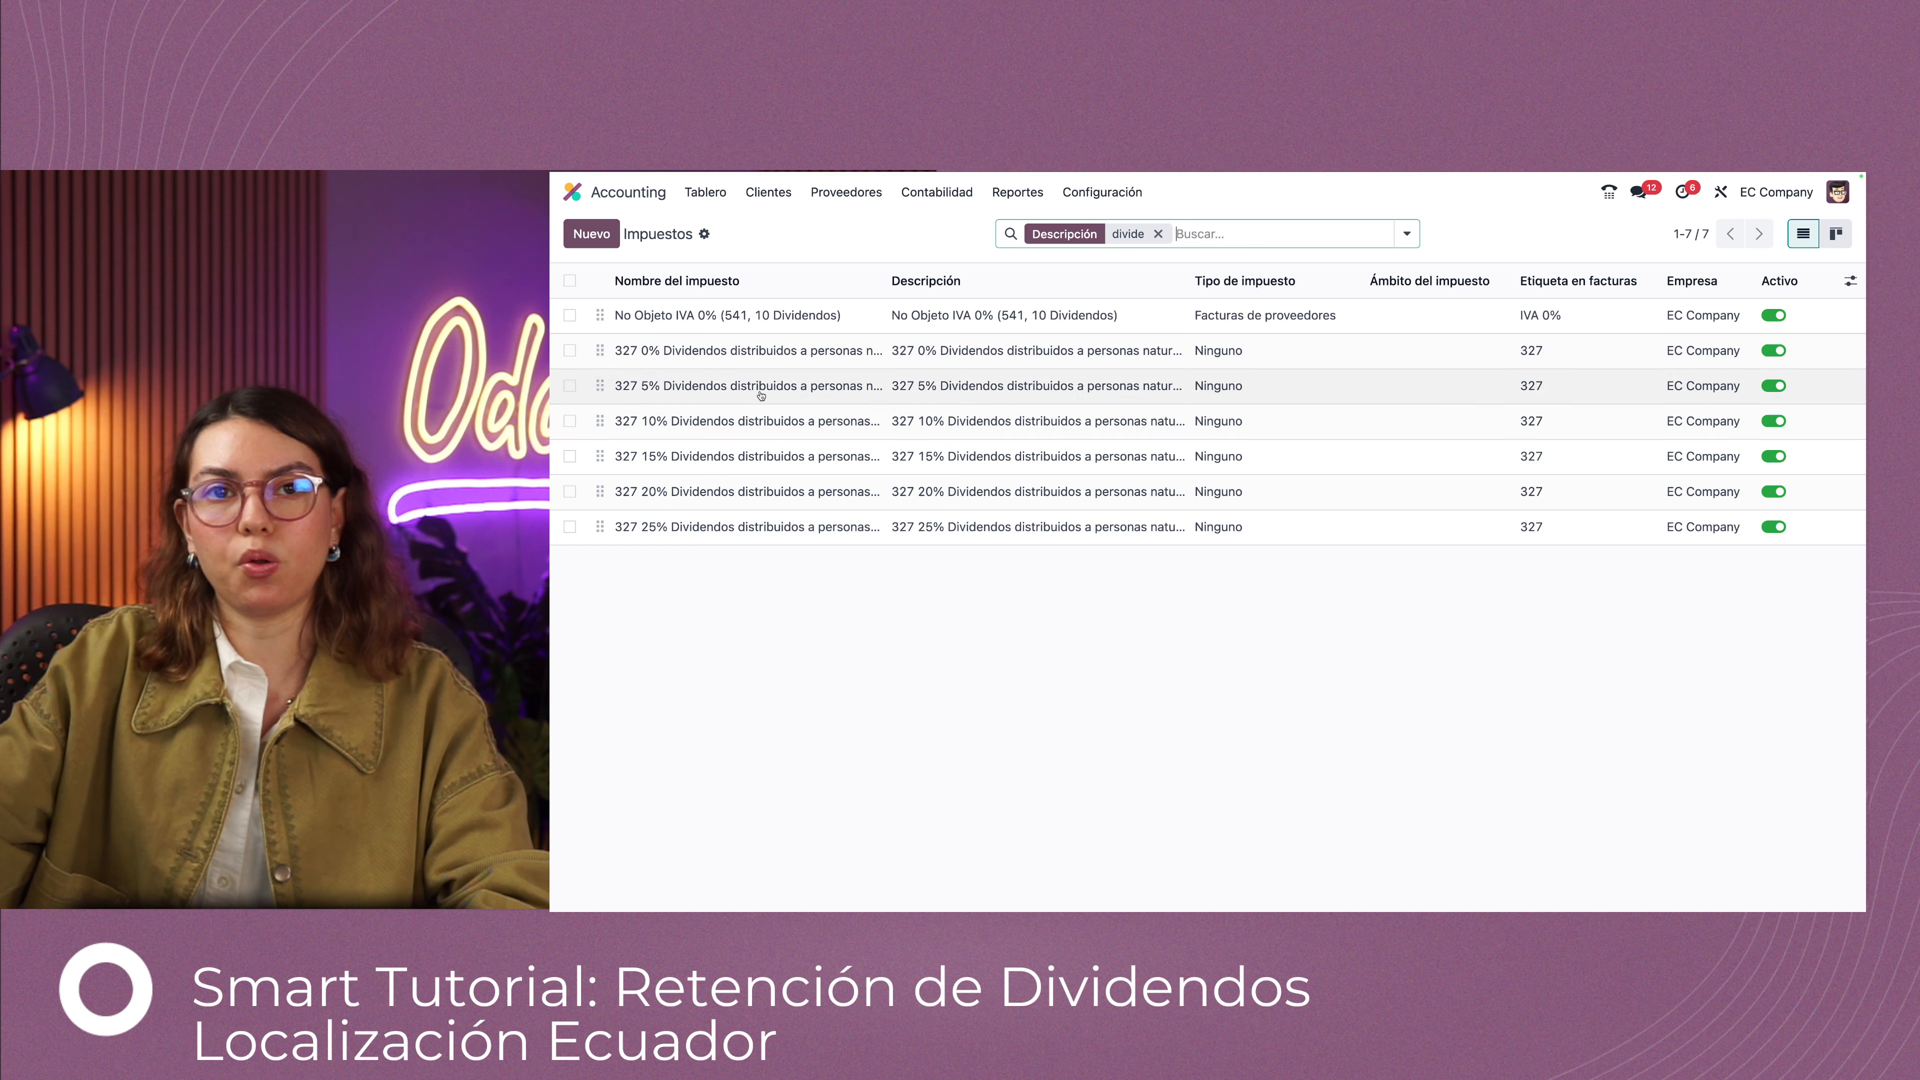
click(705, 195)
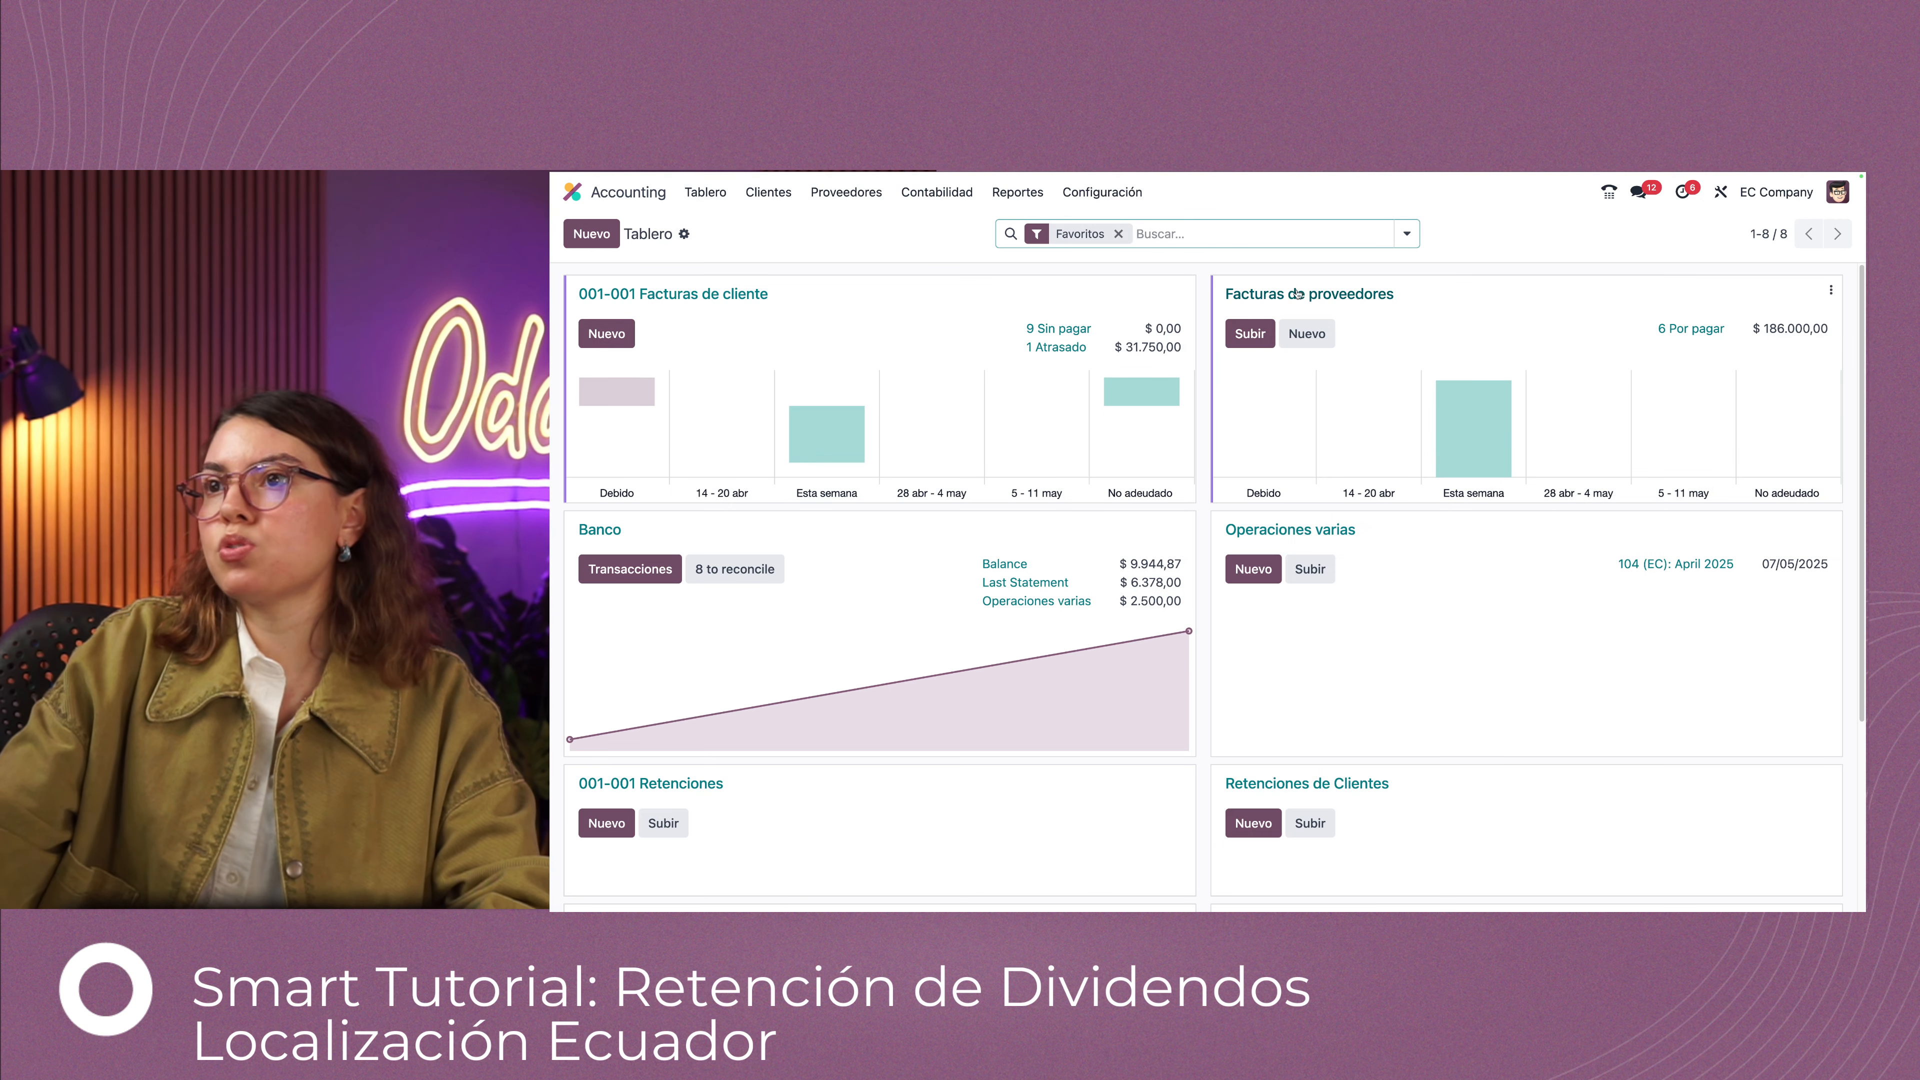
click(1322, 297)
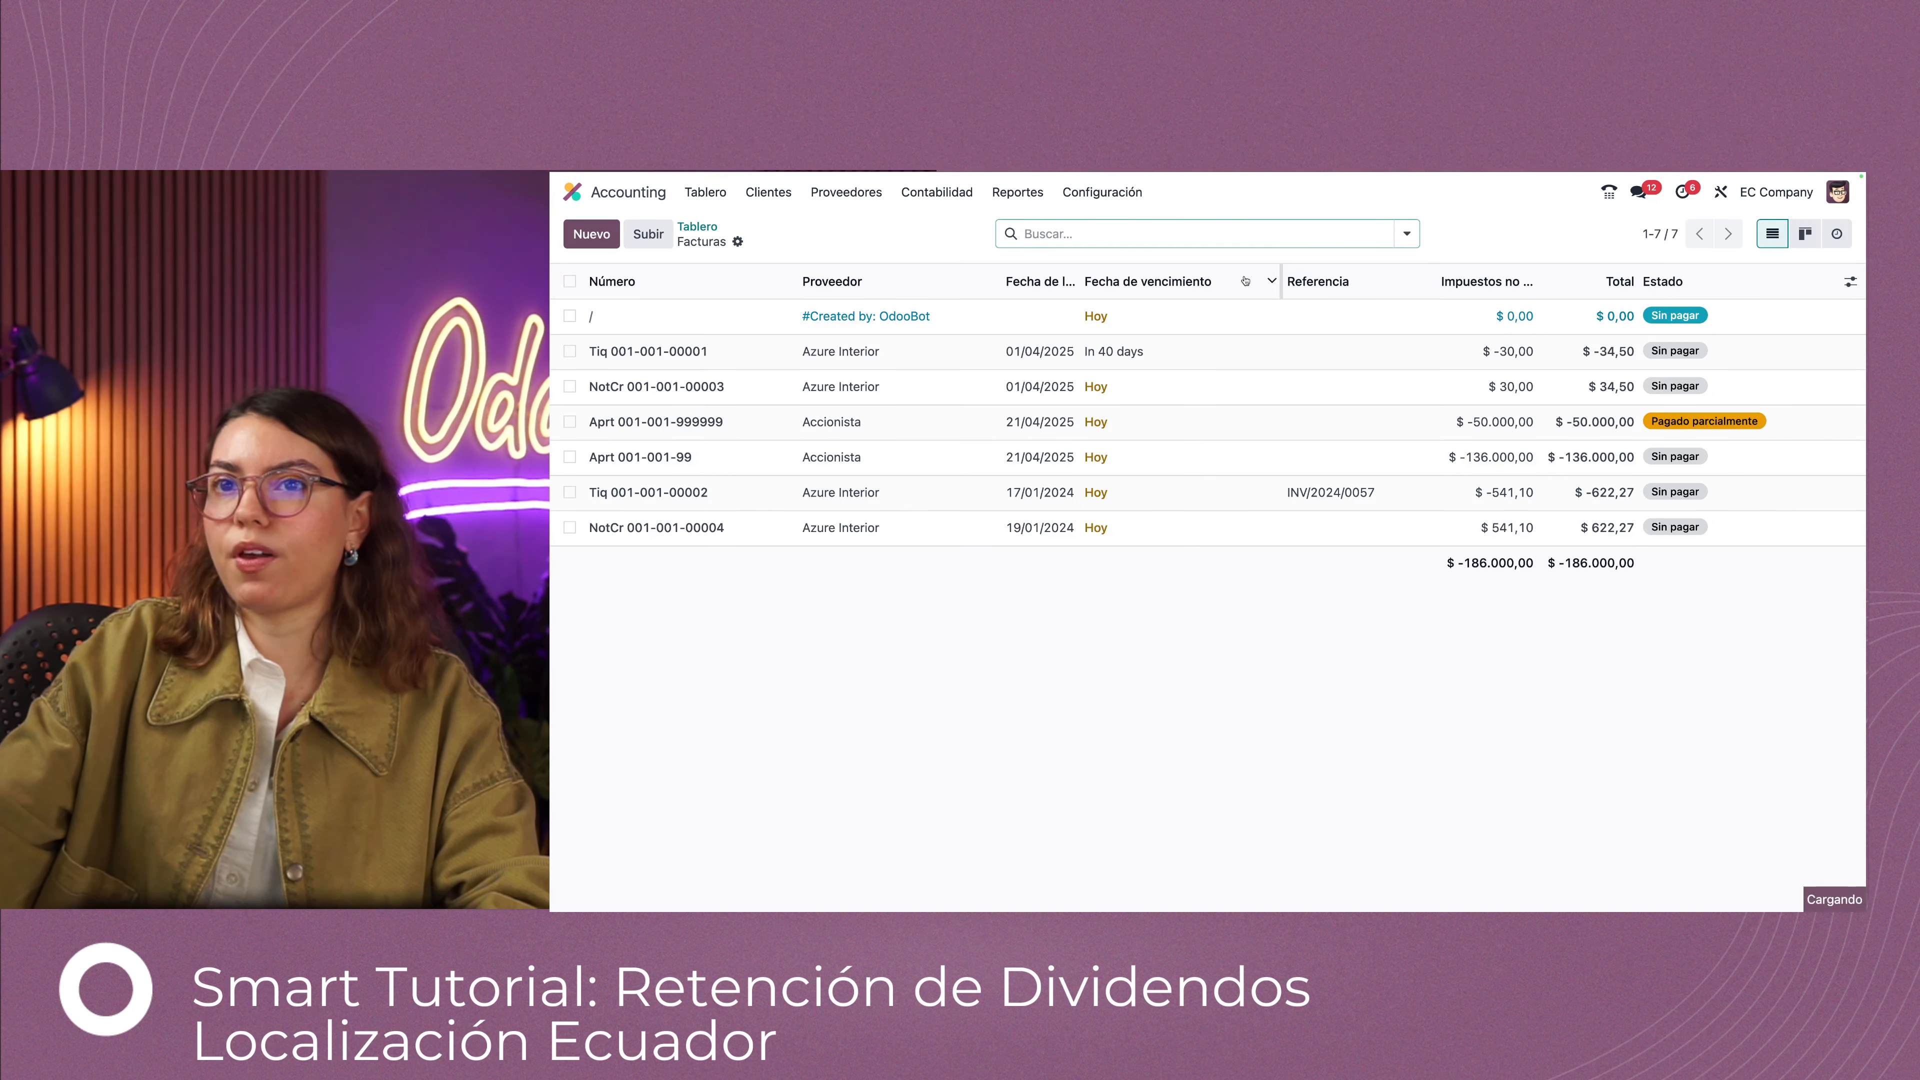
click(590, 234)
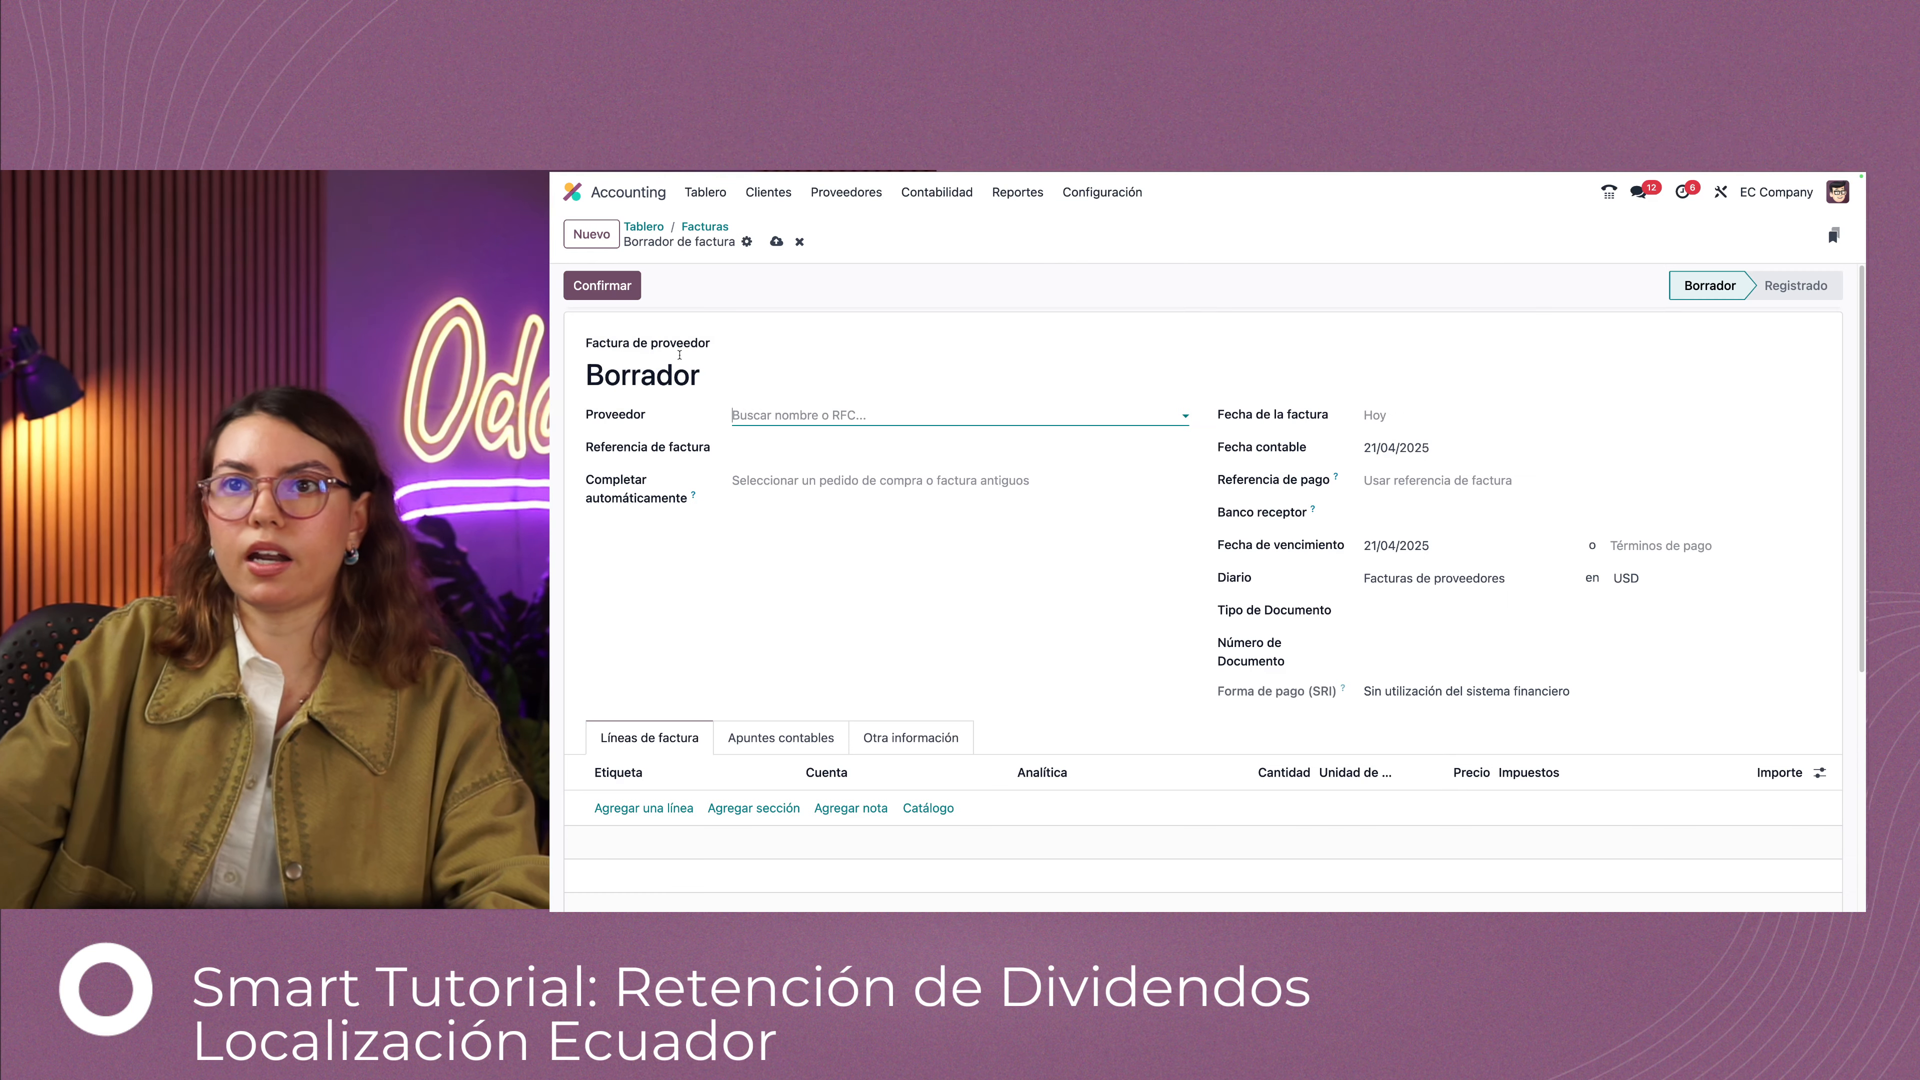
click(787, 415)
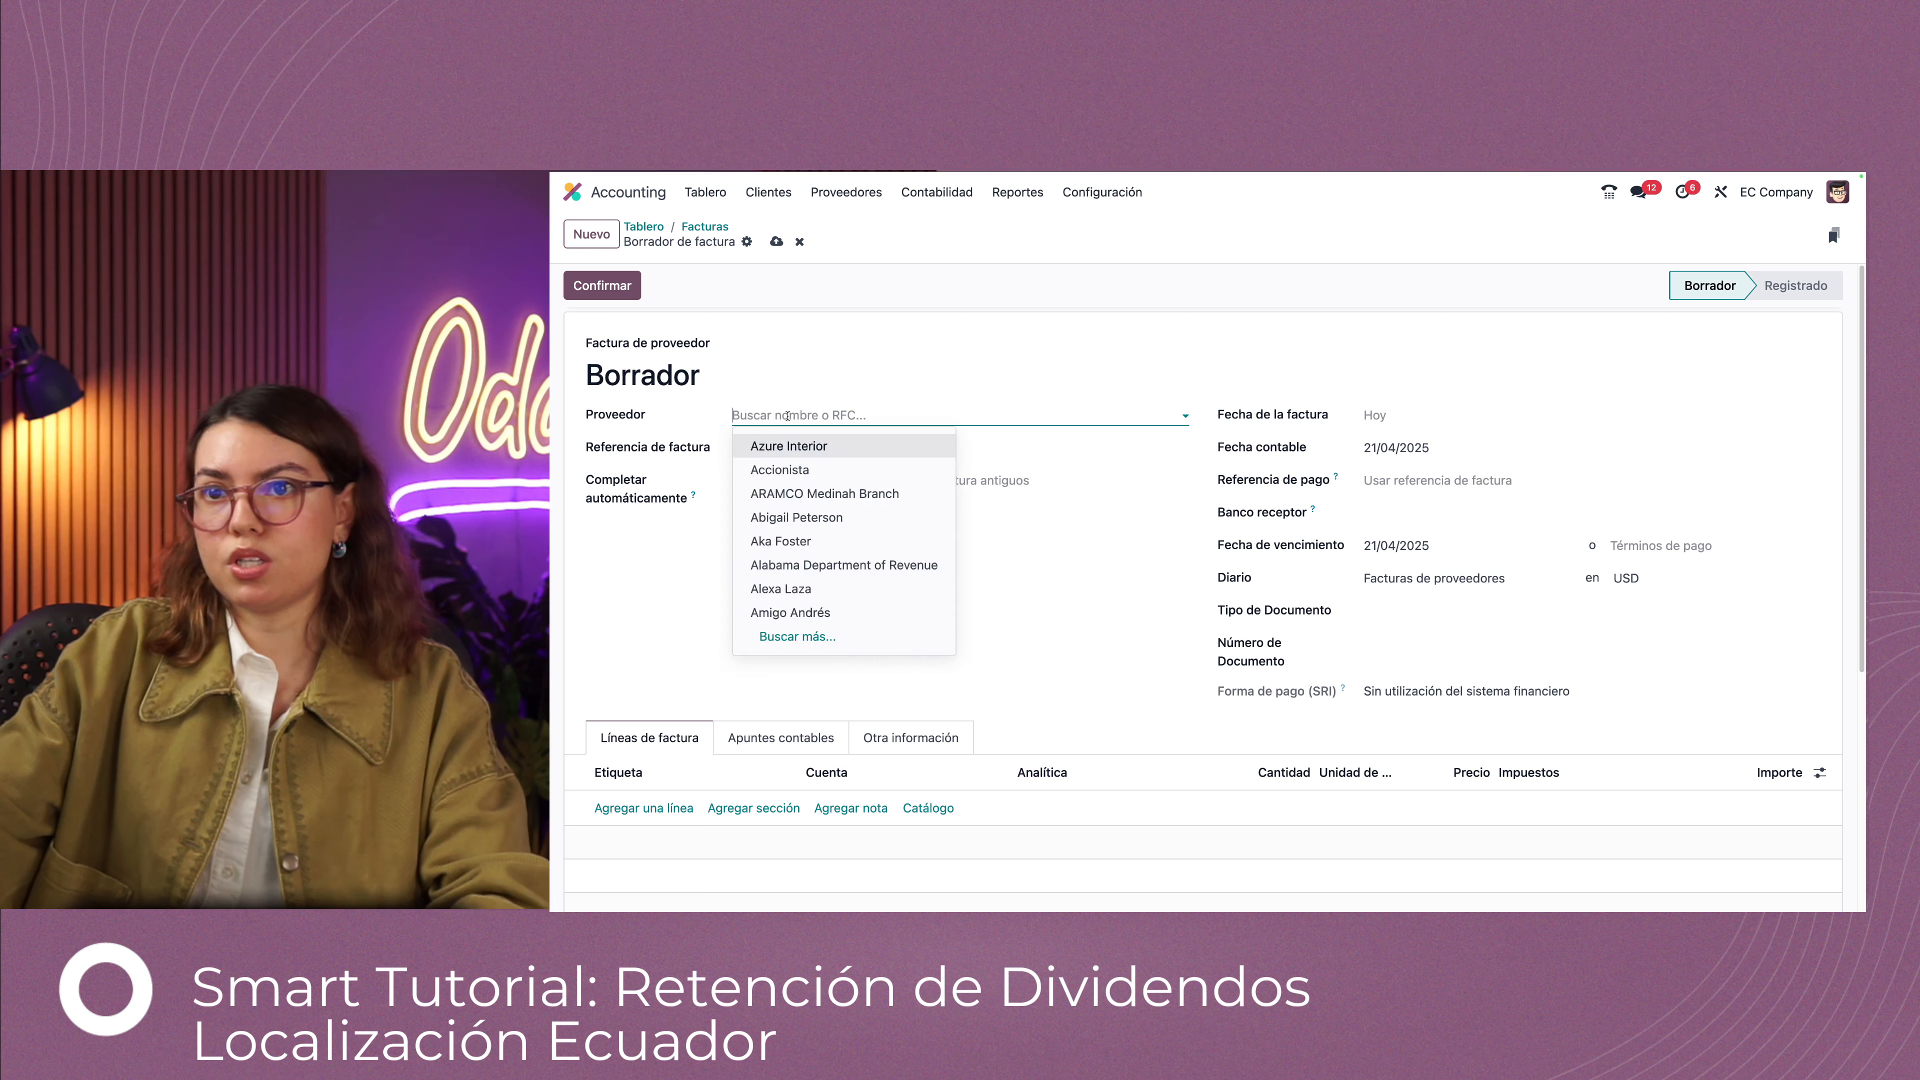
click(802, 469)
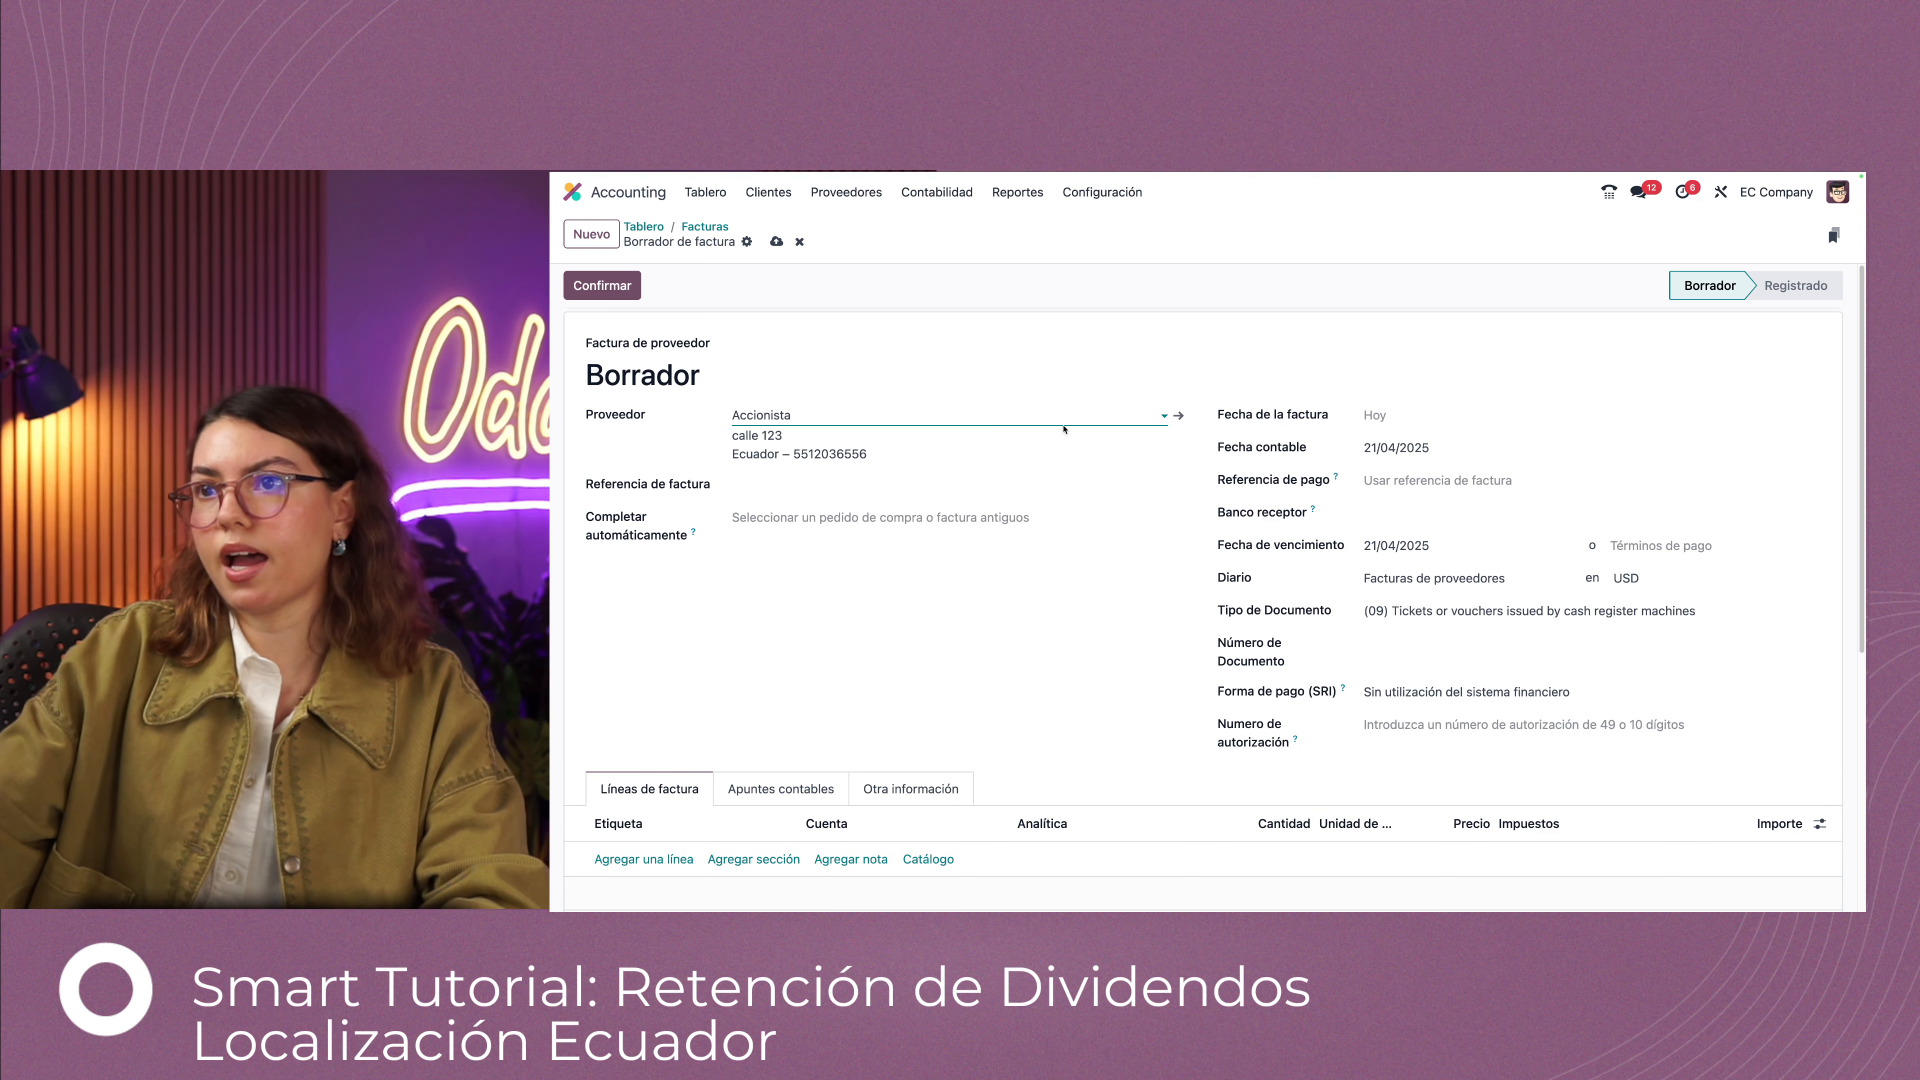
click(1173, 416)
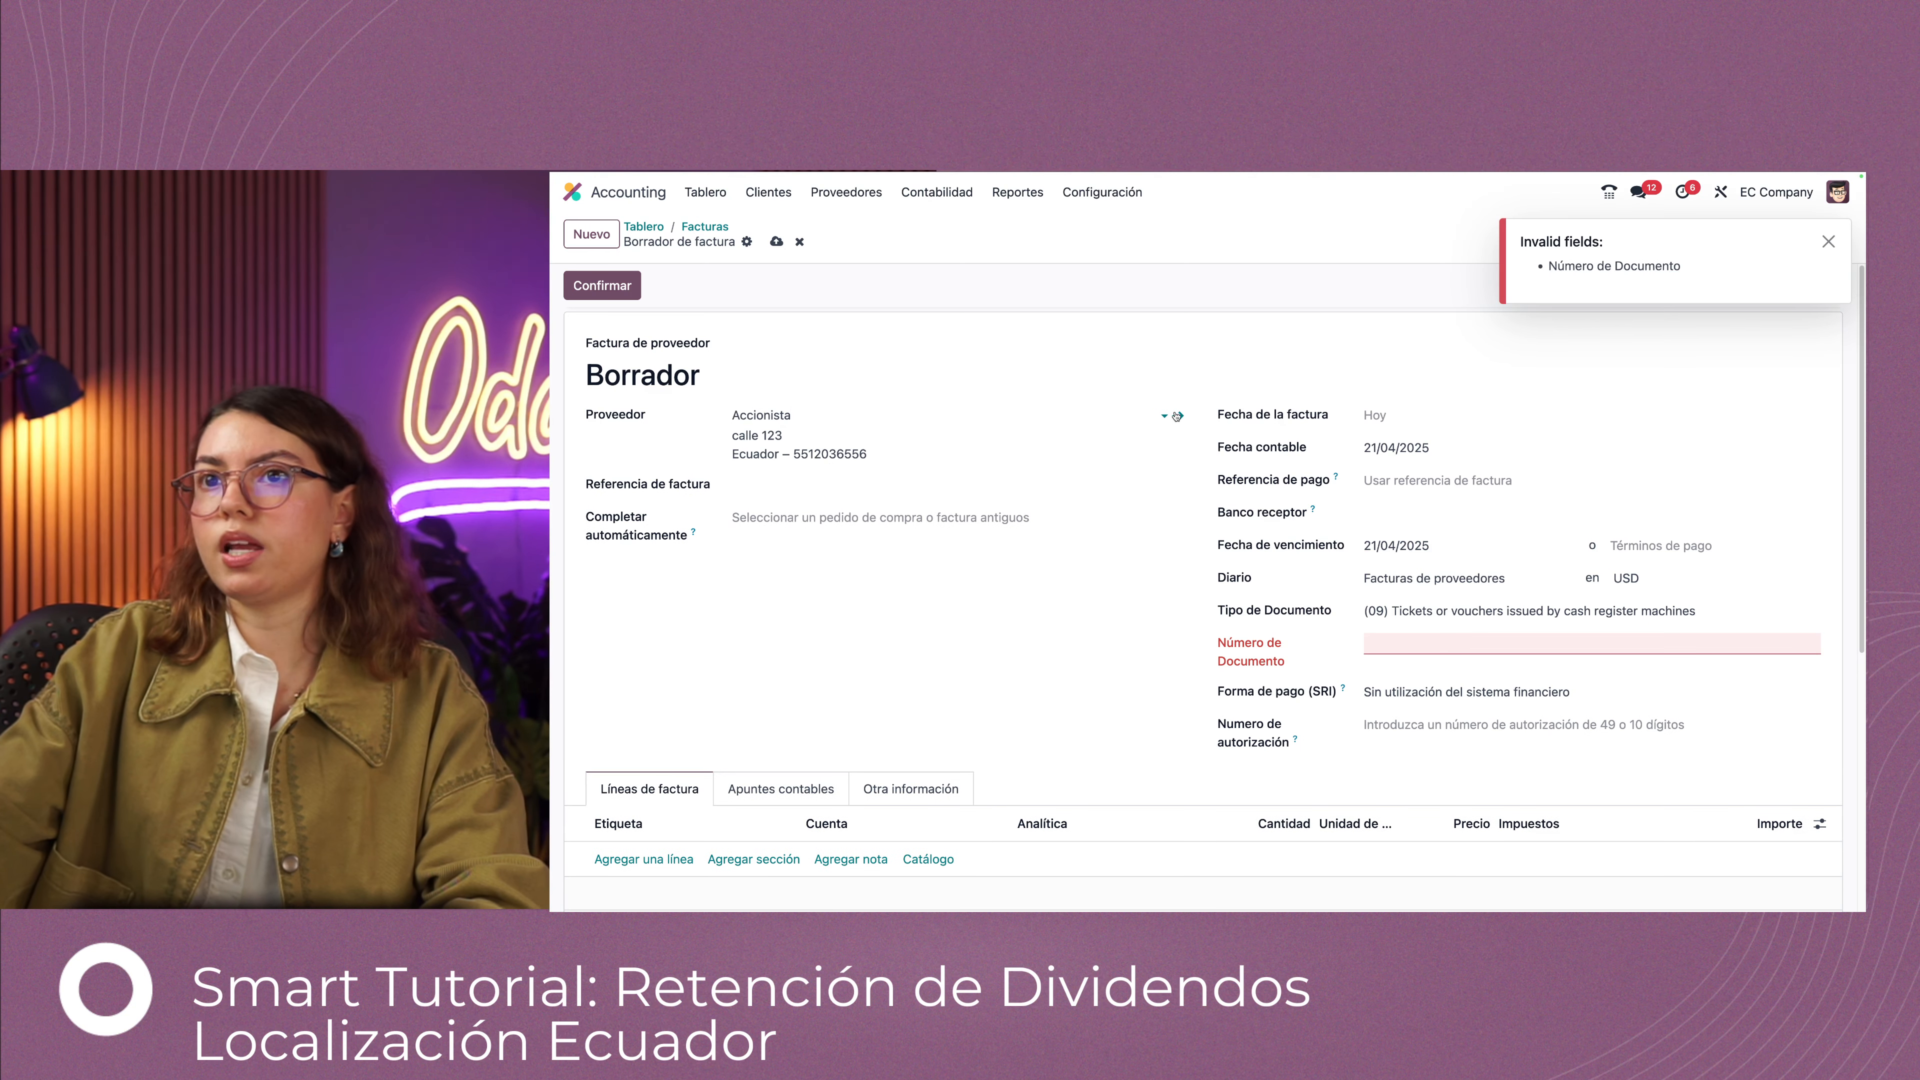
click(799, 241)
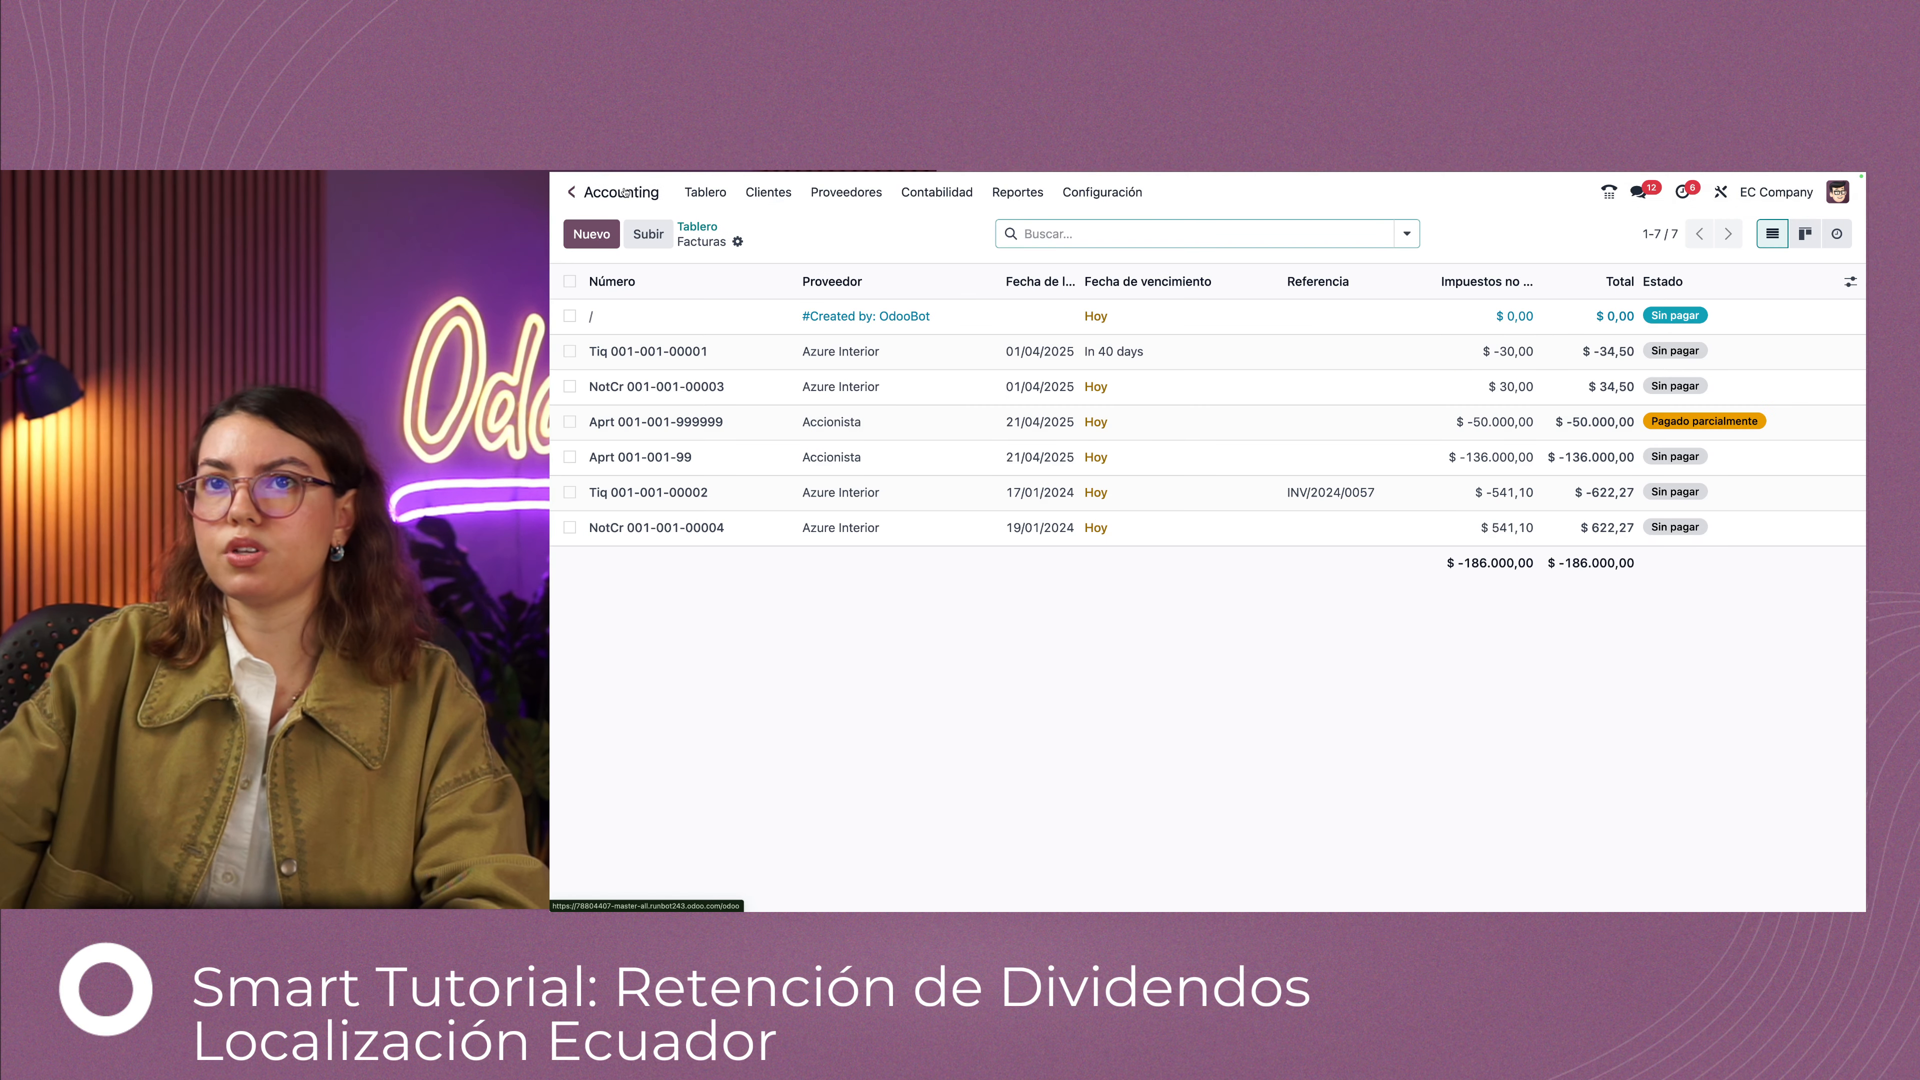
Switch to the Contactos app and open the Accionista contact to review its address and identification details
click(574, 192)
click(905, 469)
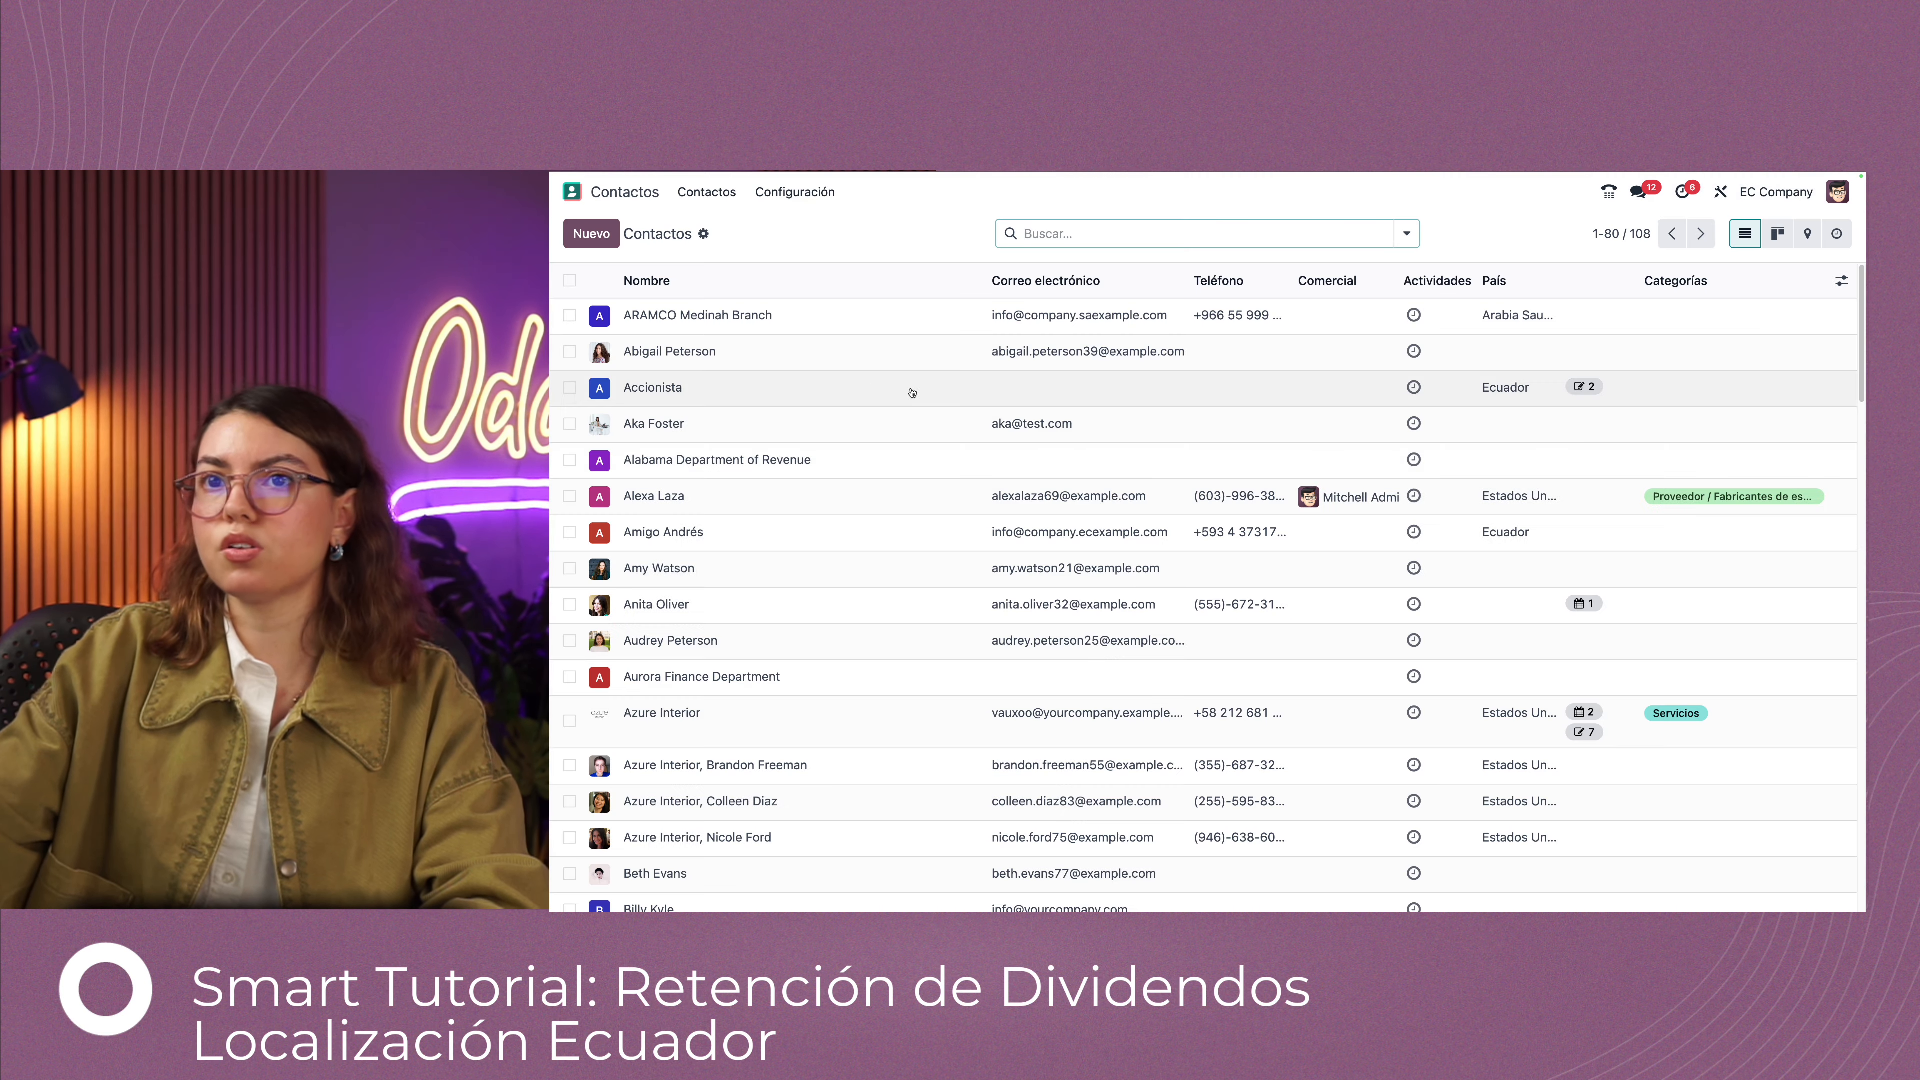
click(859, 397)
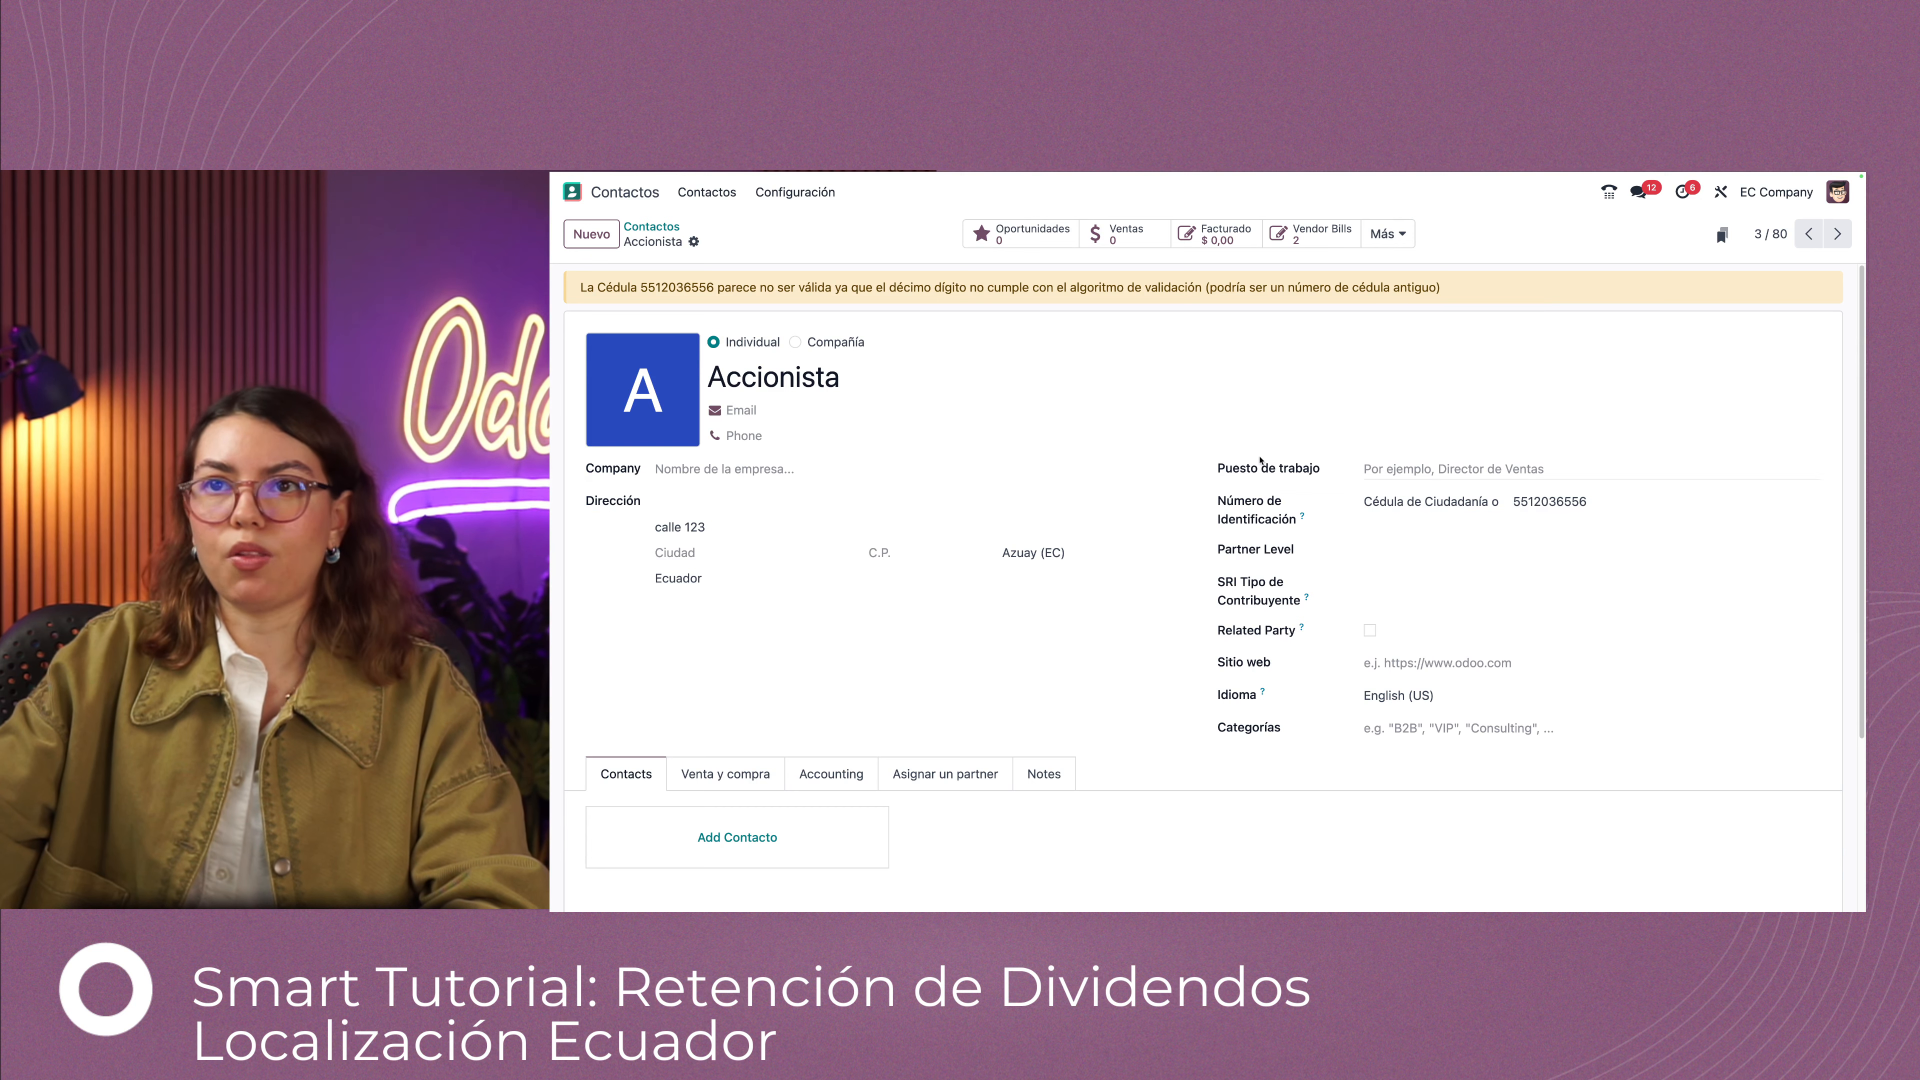
Switch to the Accounting app and create a new vendor bill with Accionista as the vendor
click(572, 191)
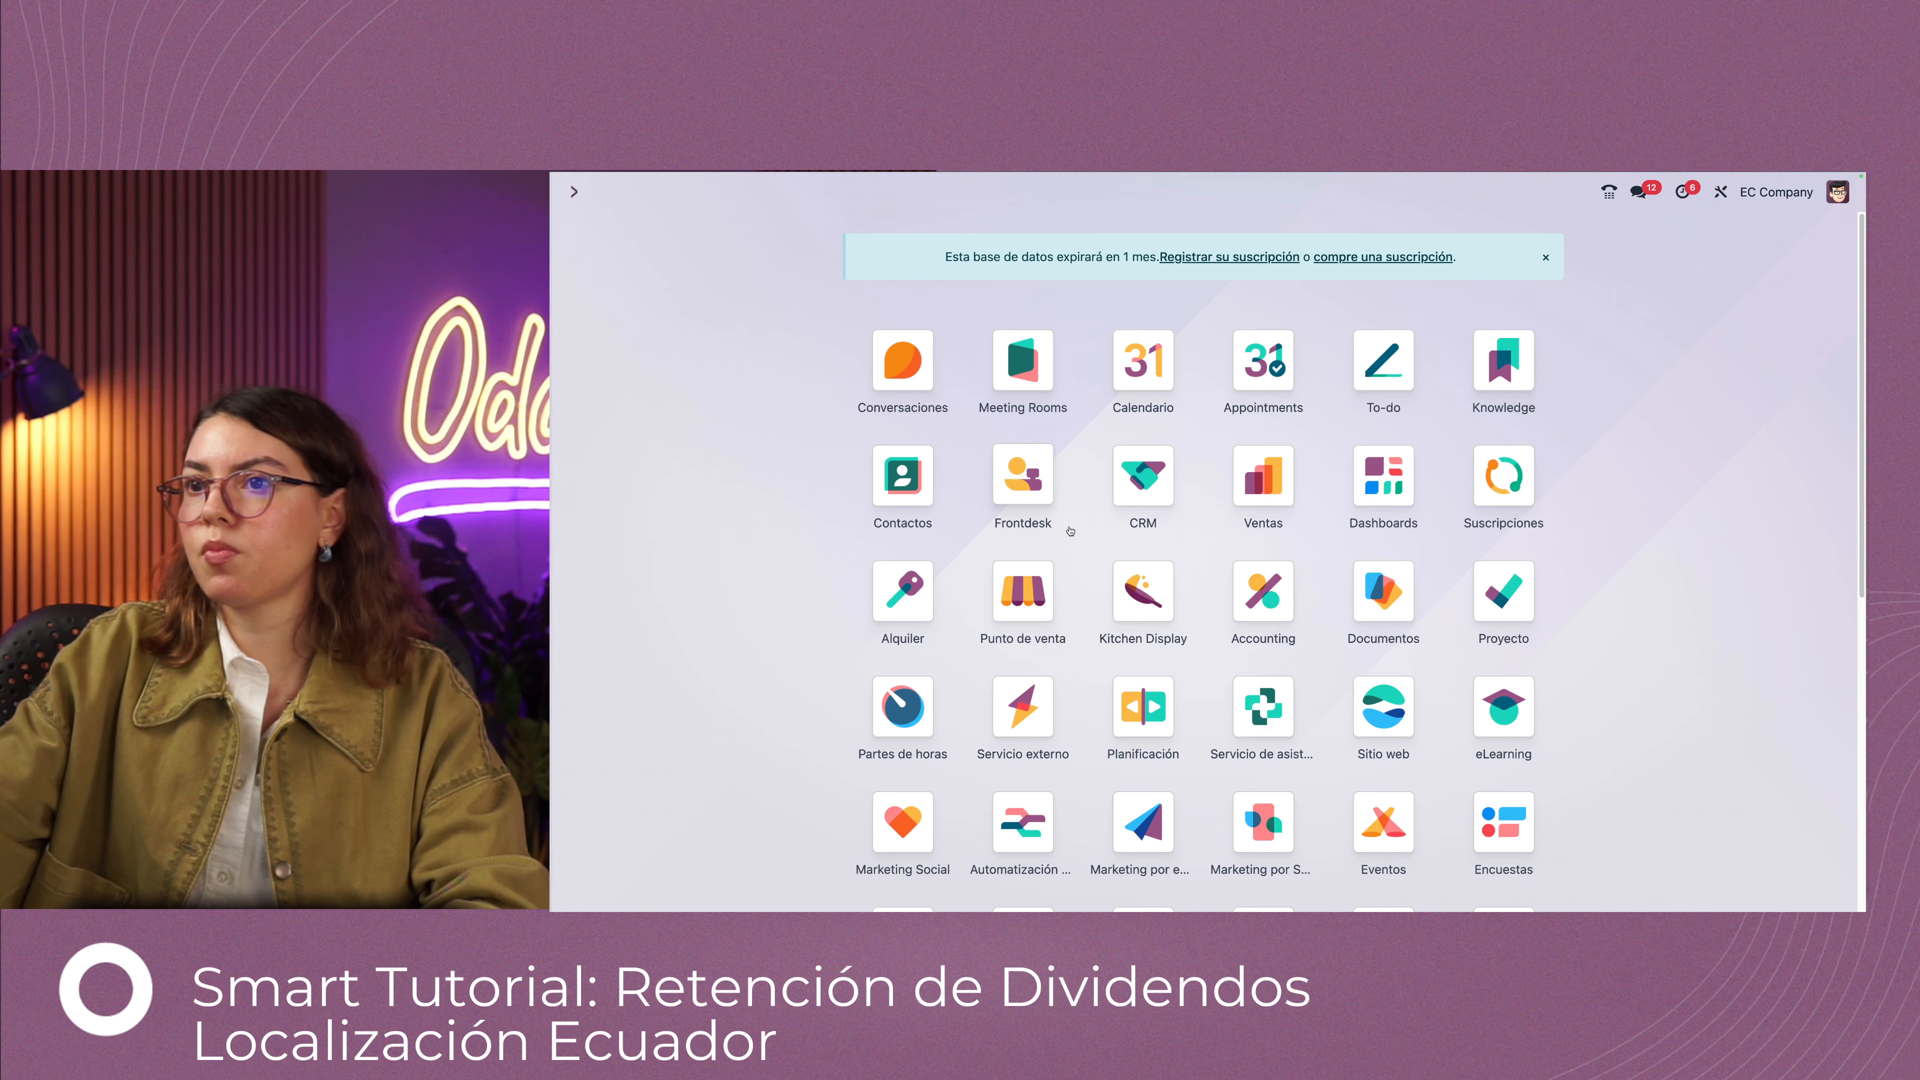
click(1259, 602)
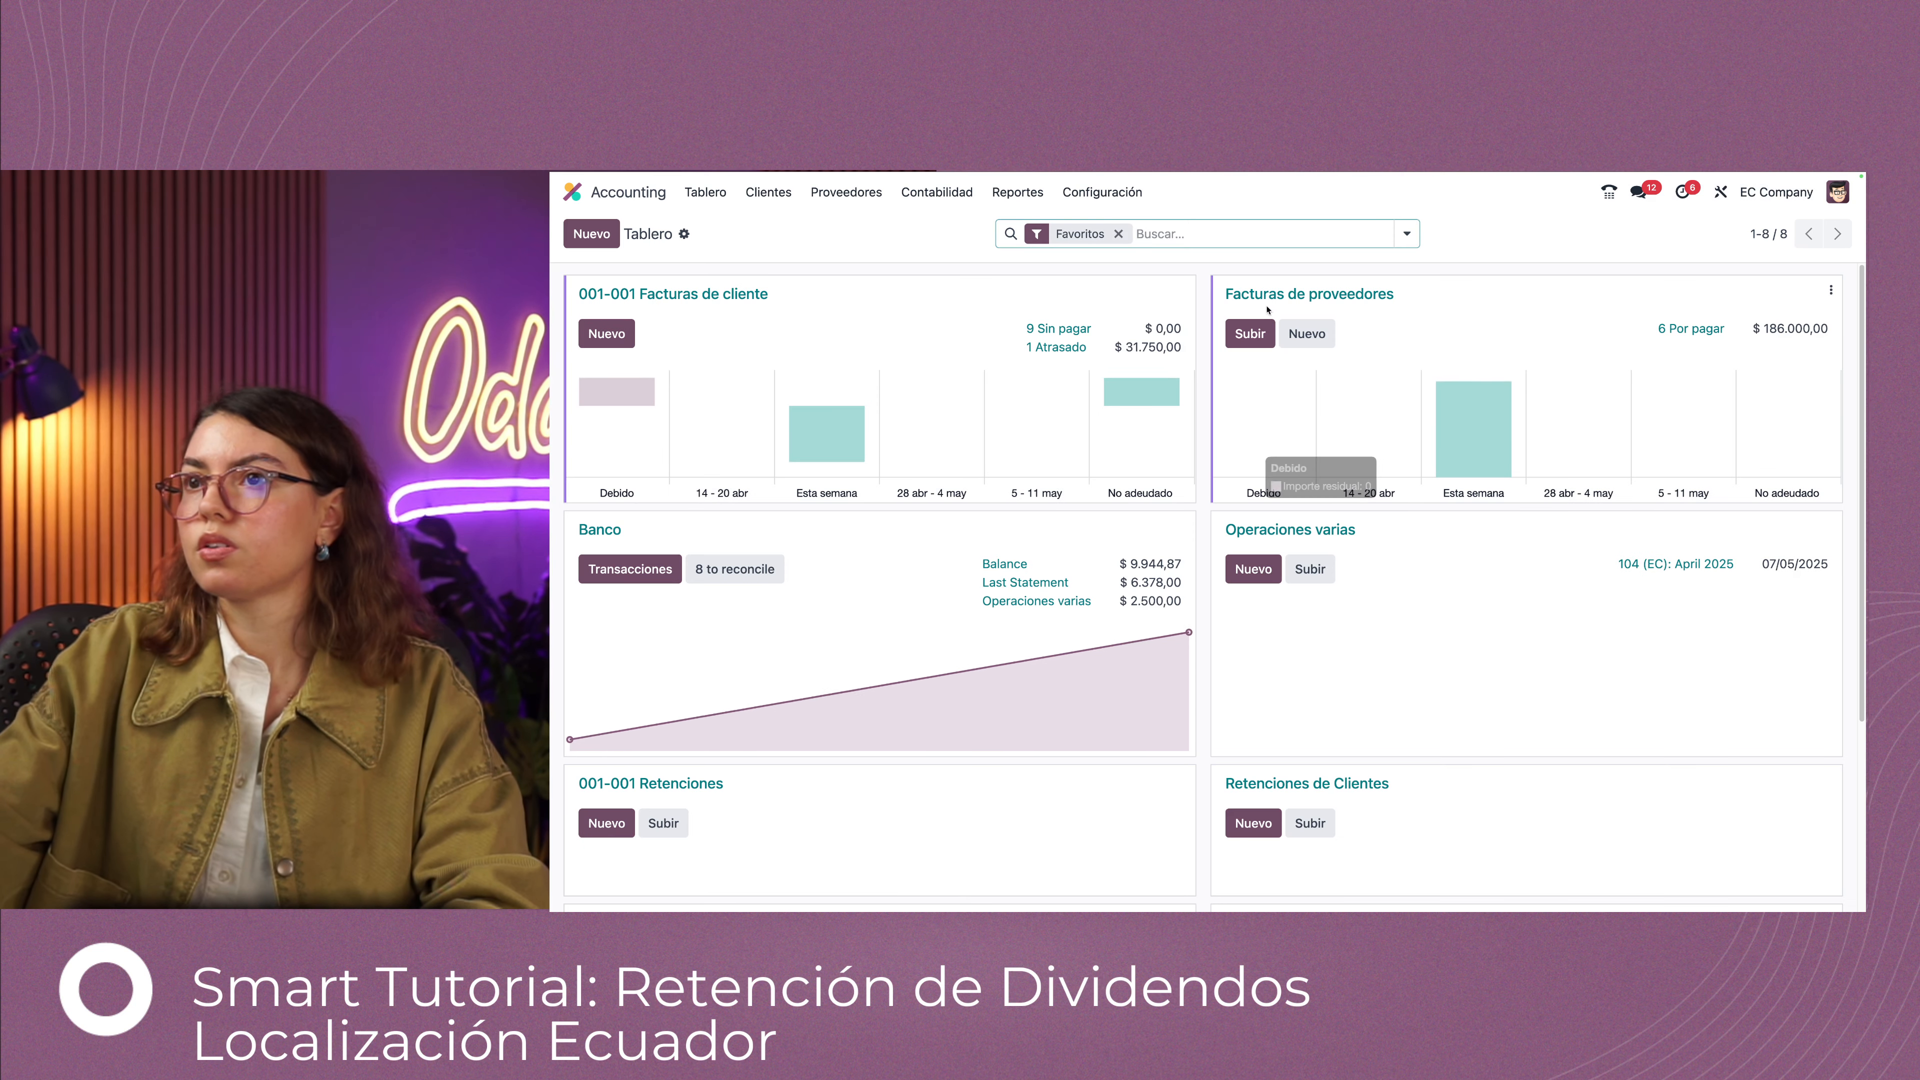
click(1255, 294)
click(591, 233)
text(acc)
click(789, 441)
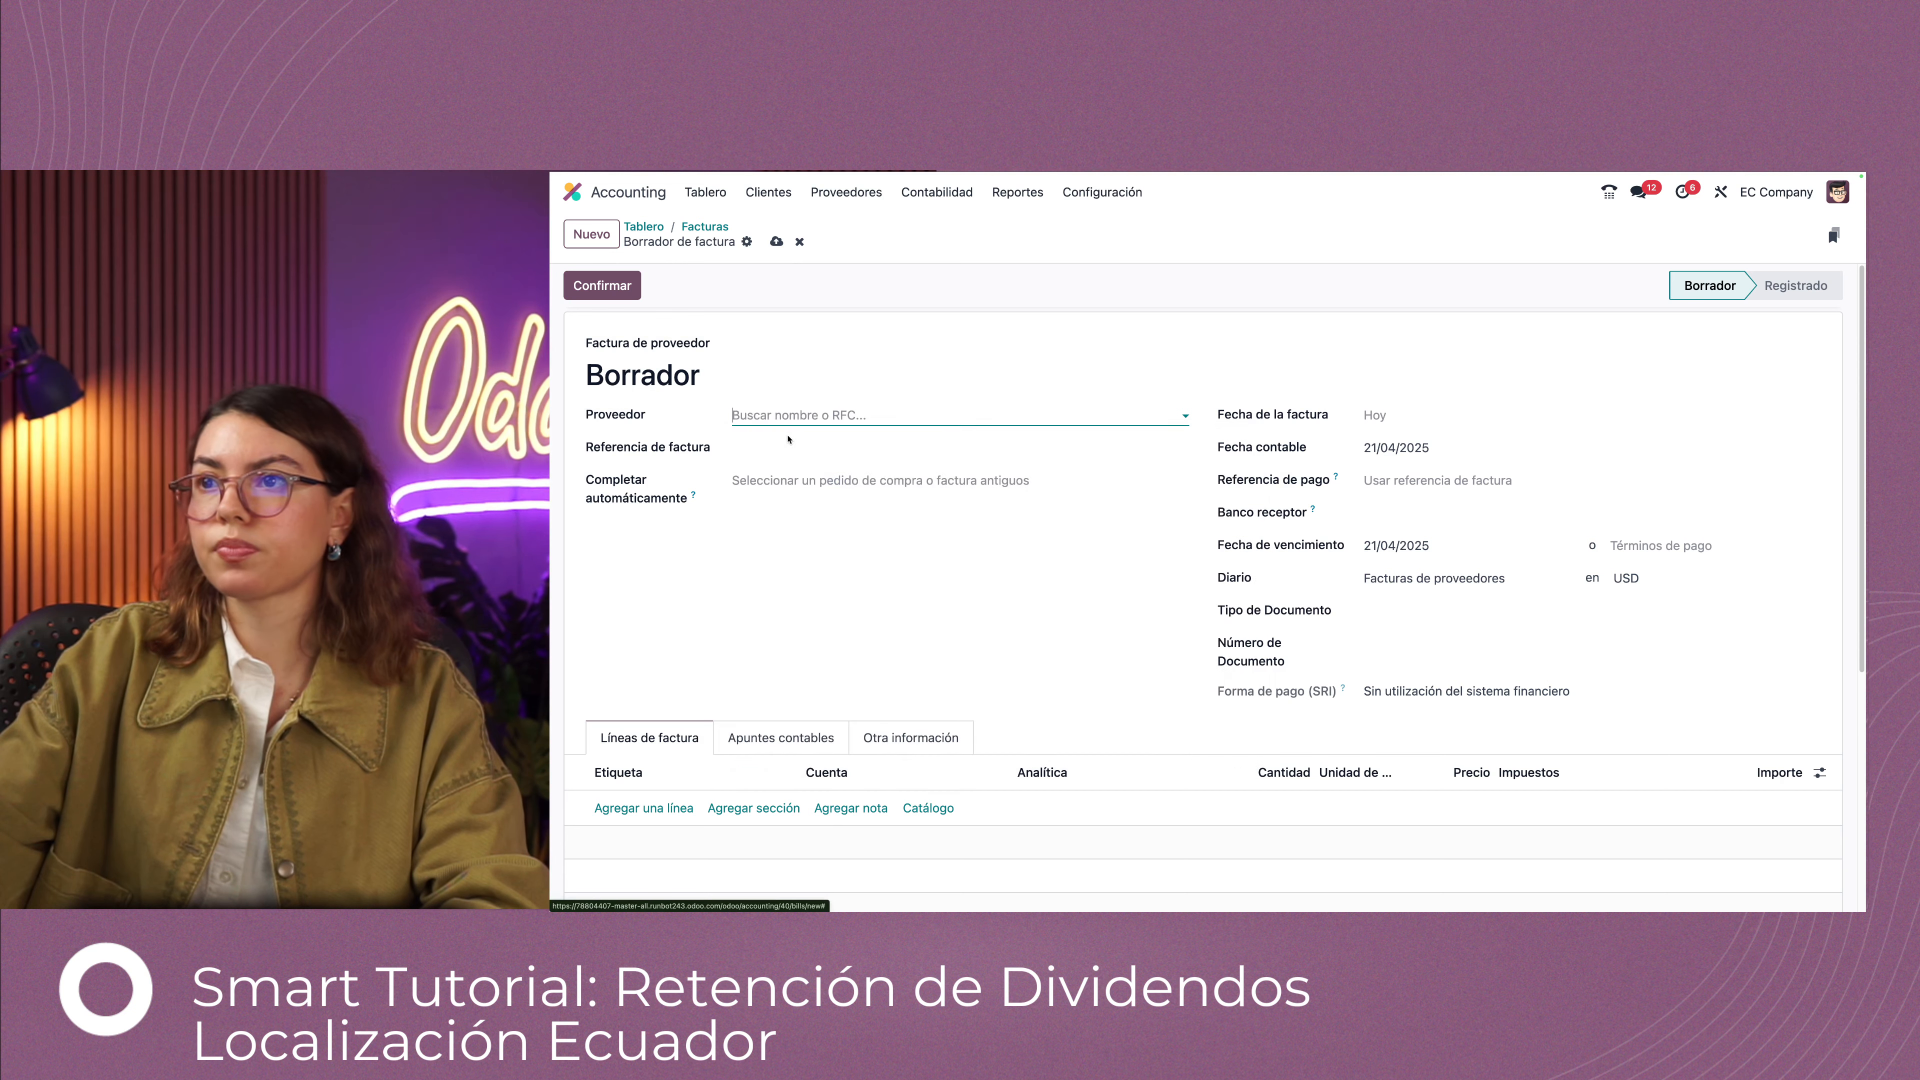
Set the bill date to 21/04/2025 and the document type to (19) Dues or Contribution Payment Receipts
click(1386, 418)
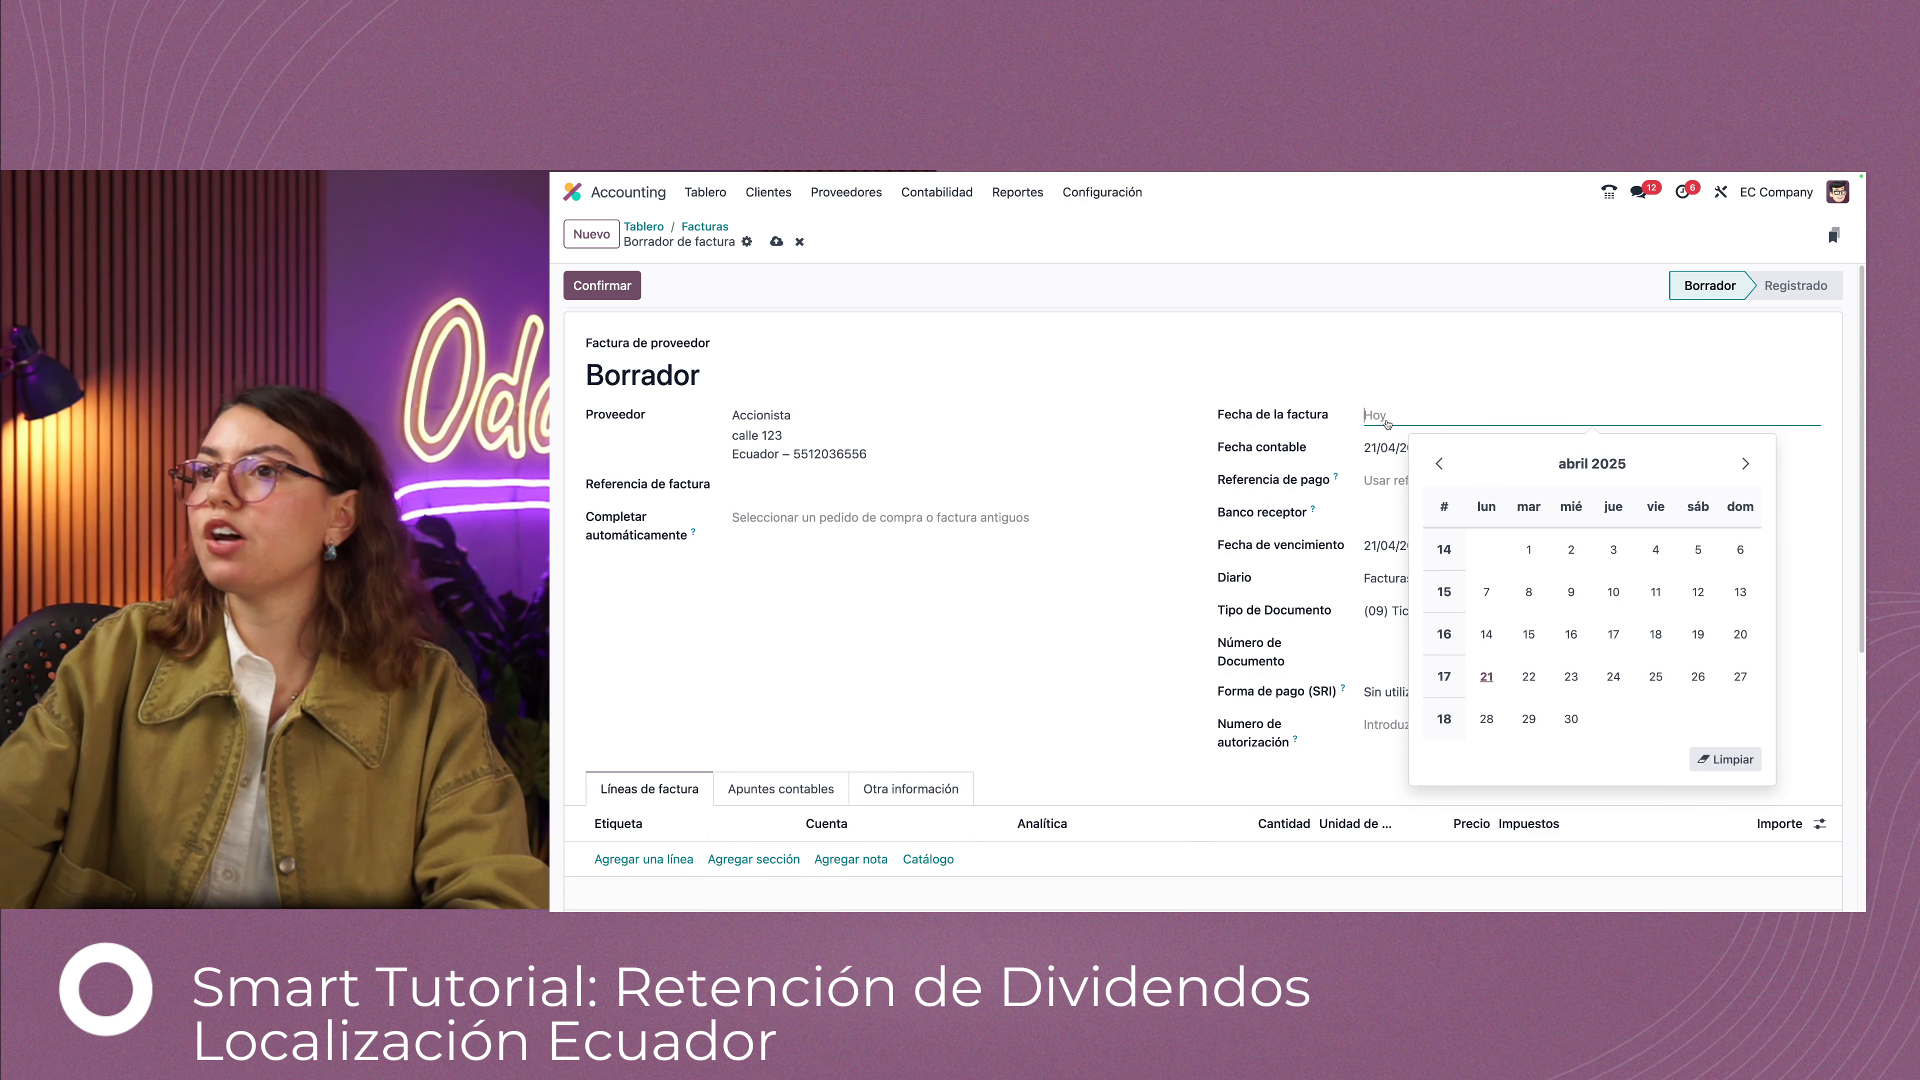
click(1485, 676)
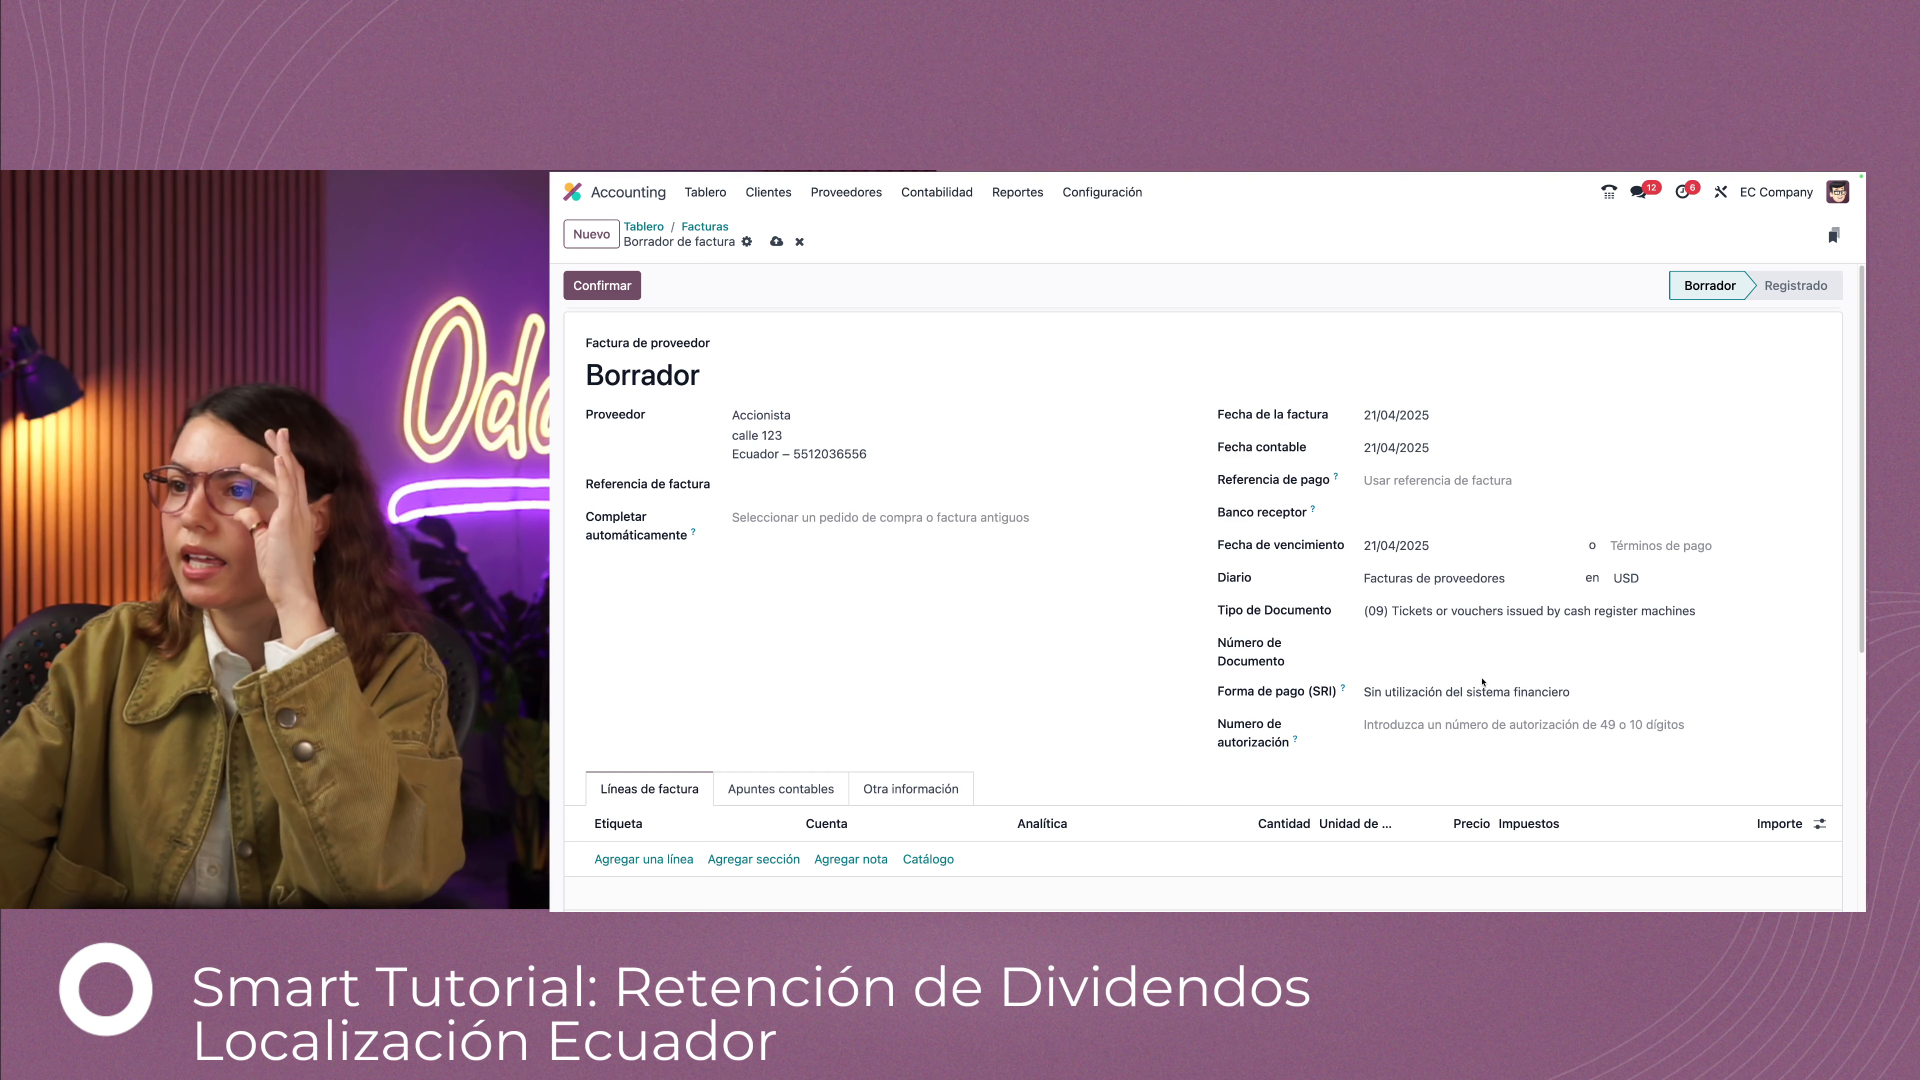
click(1430, 613)
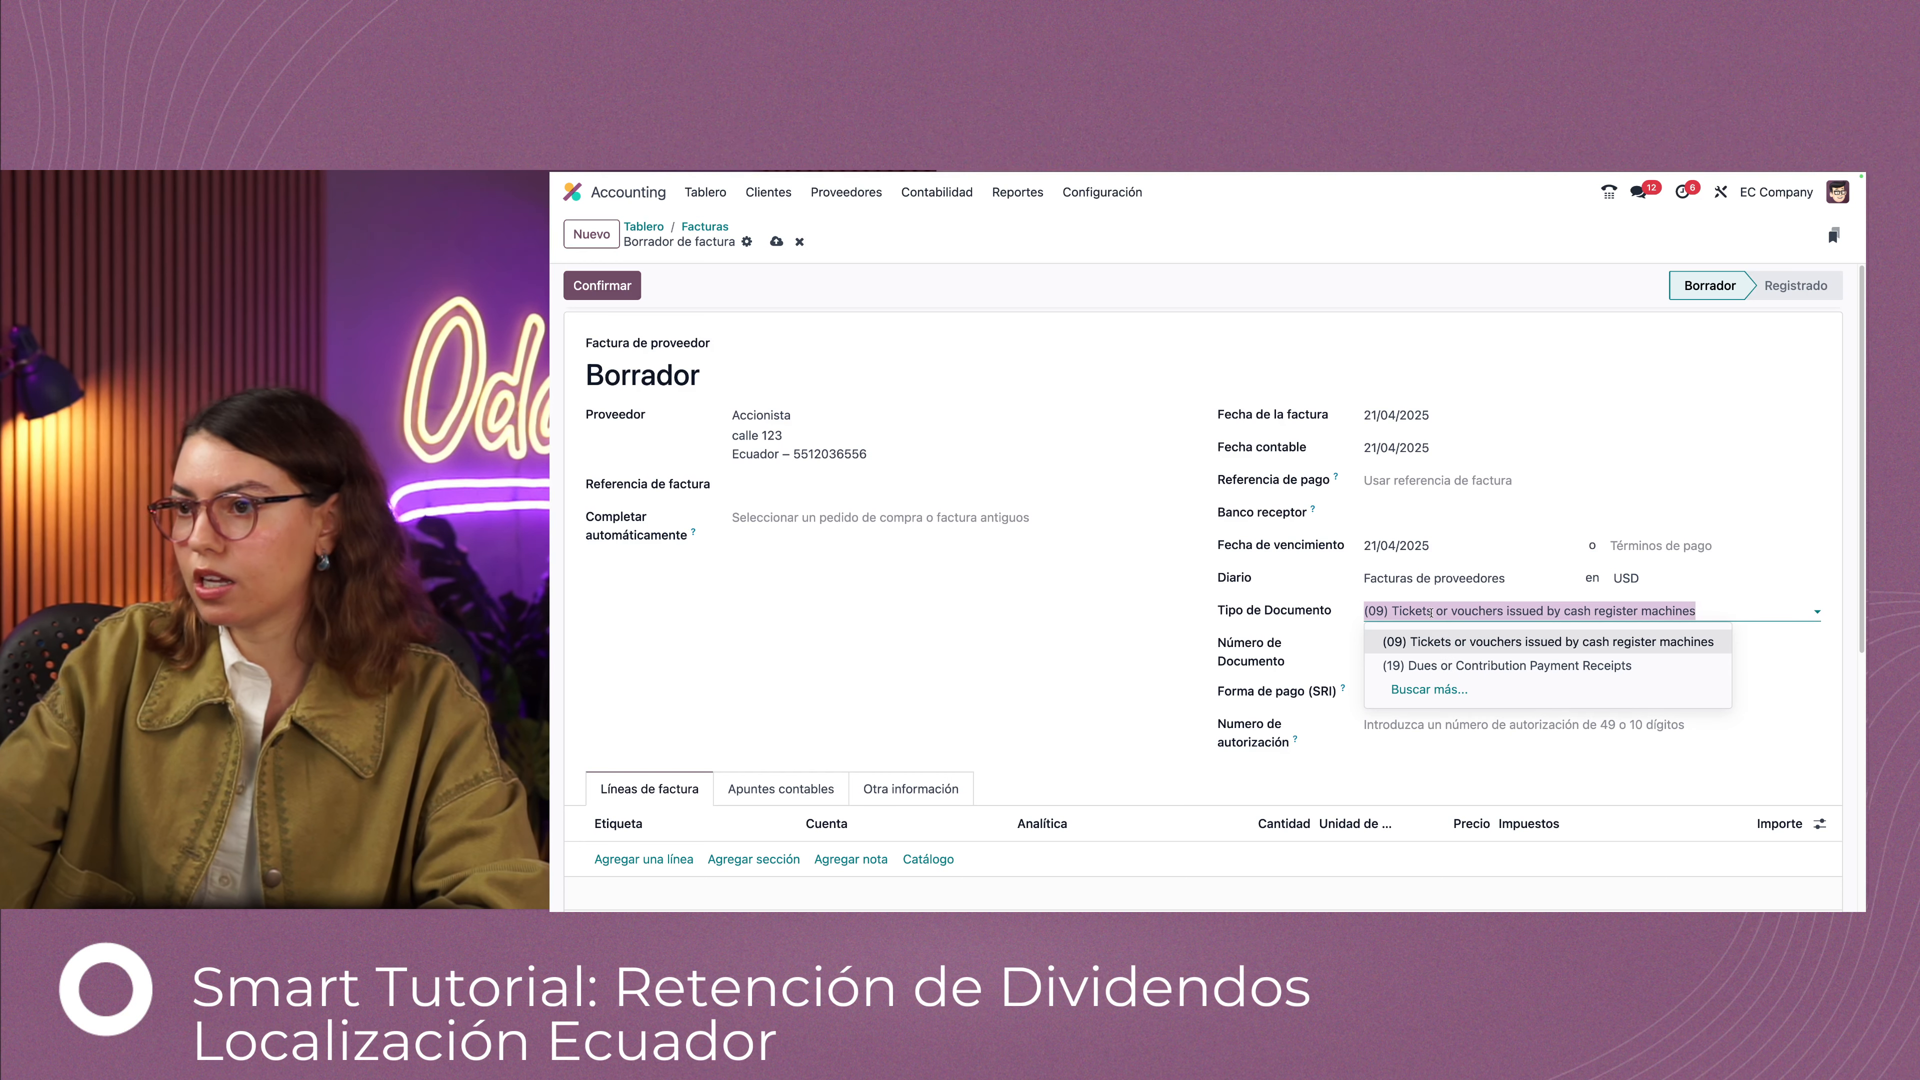
click(1444, 665)
click(1416, 641)
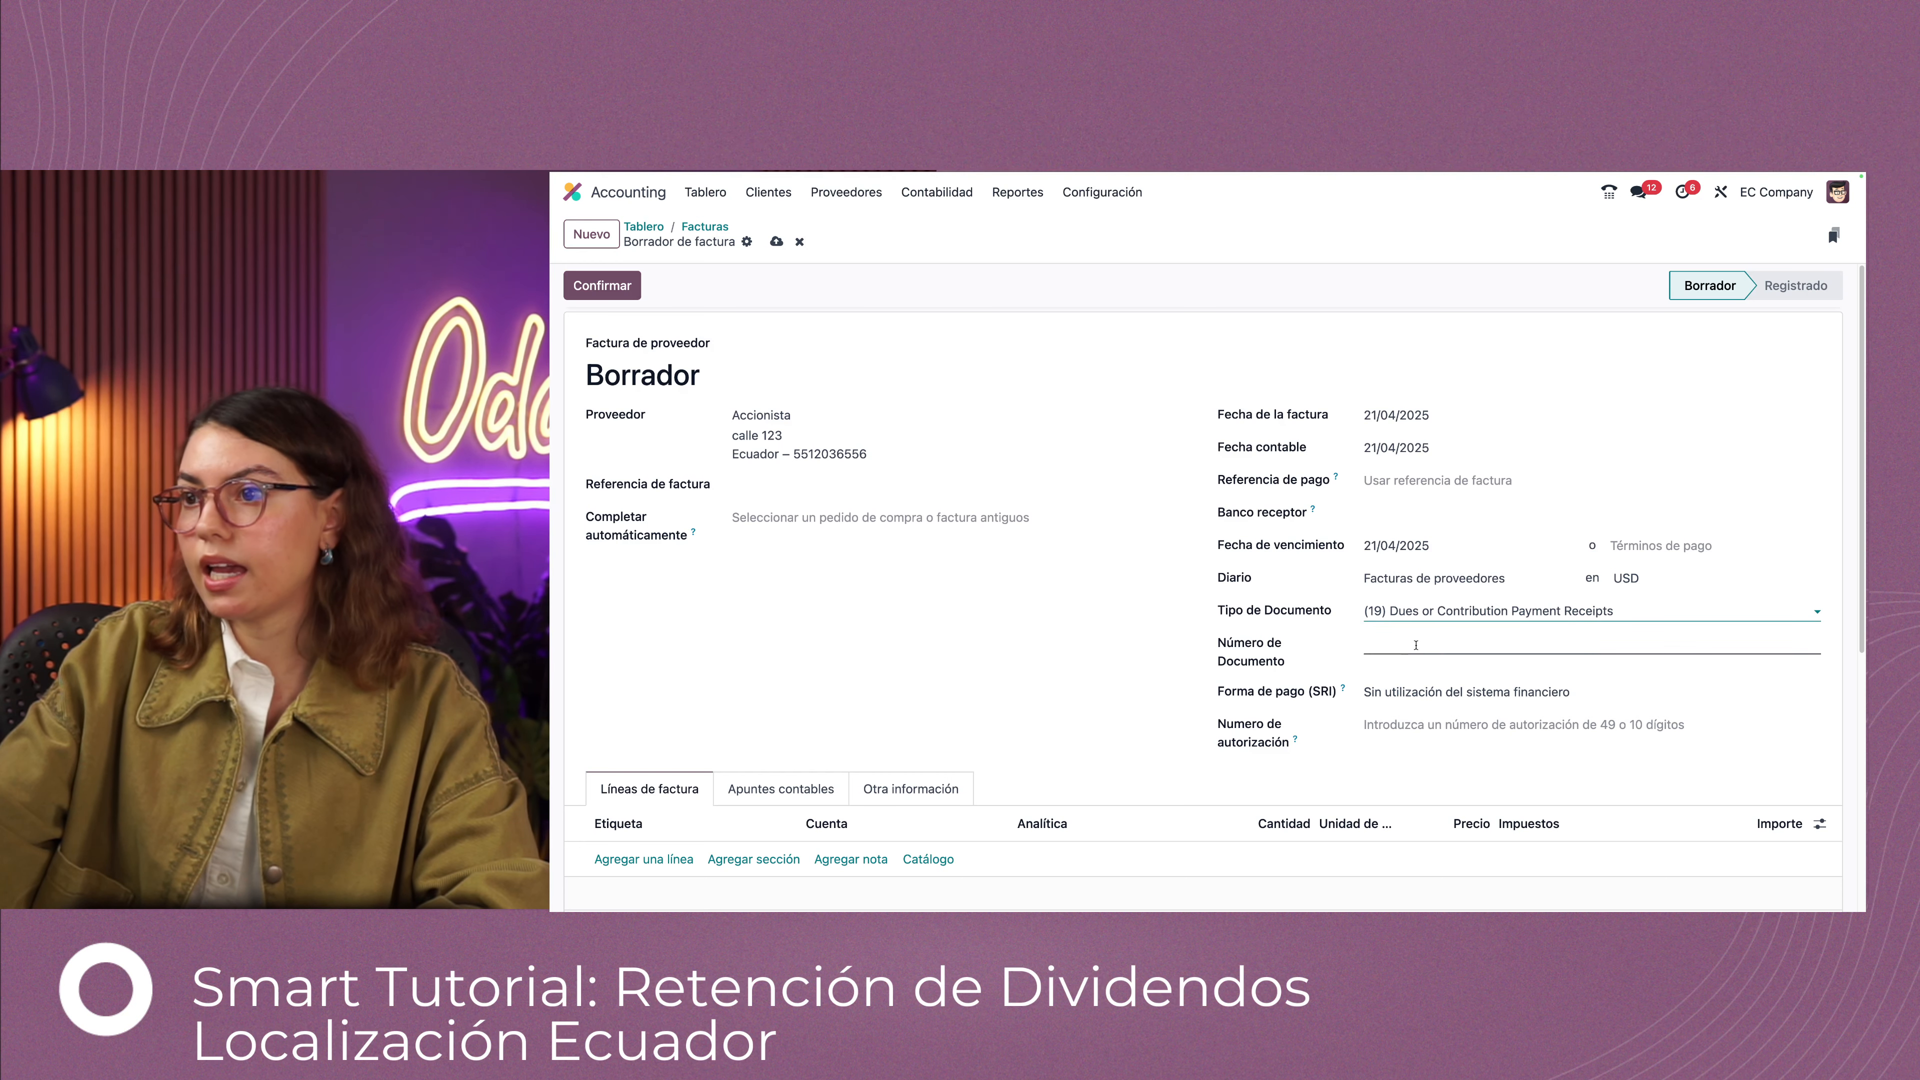
text(00)
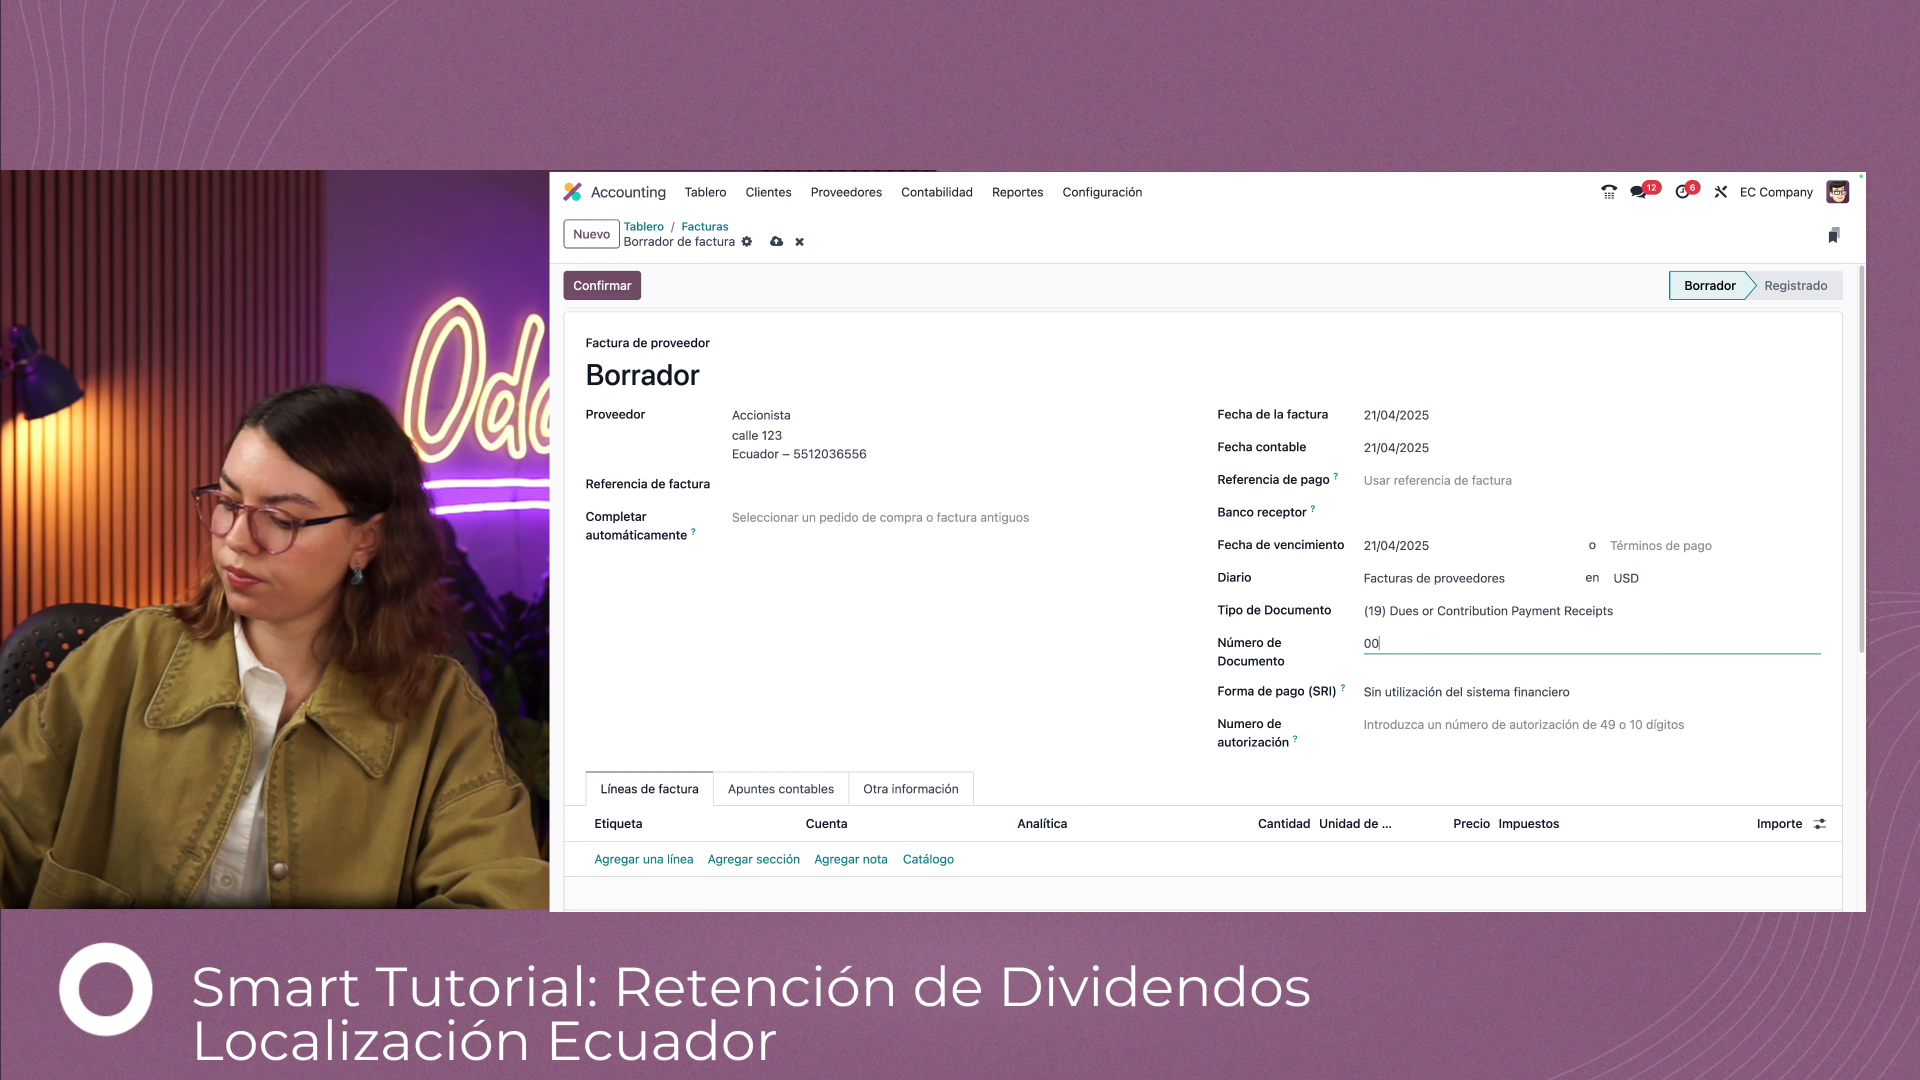
text(1-001-9999)
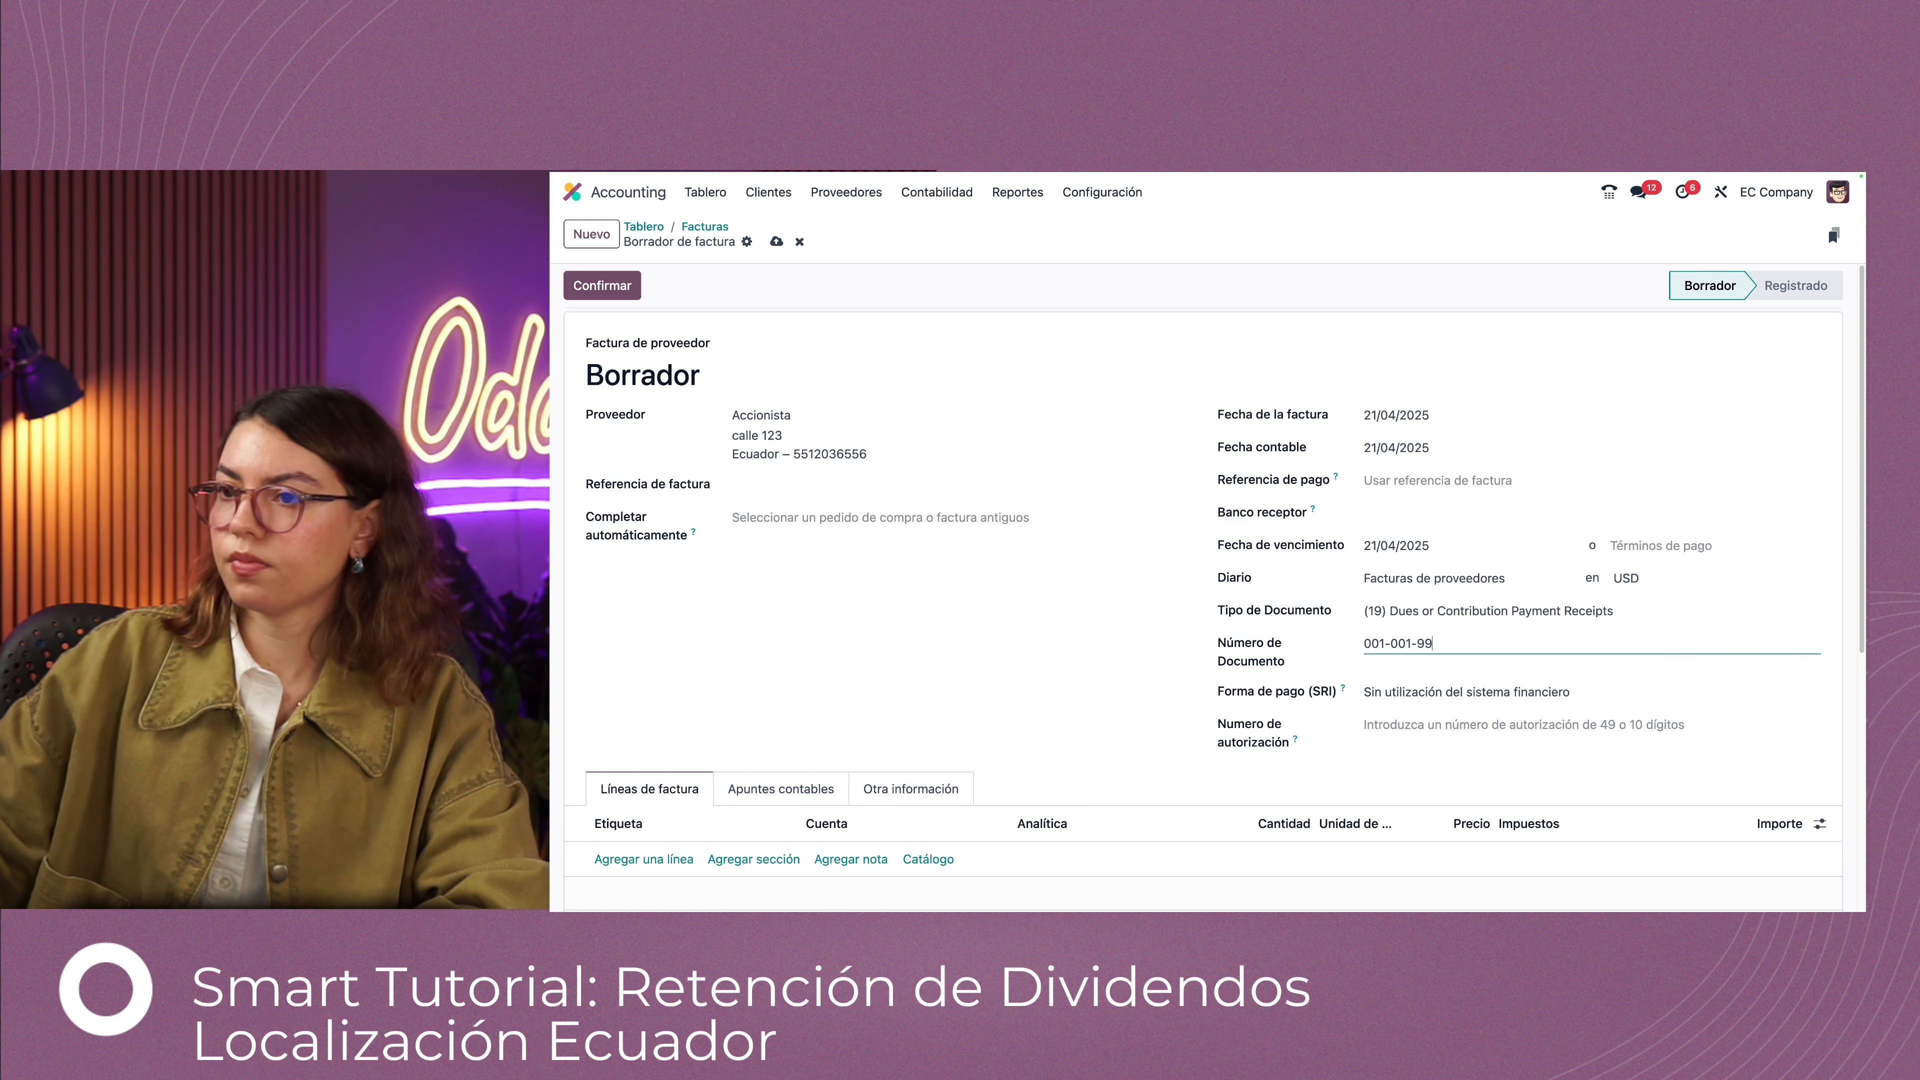
click(1114, 673)
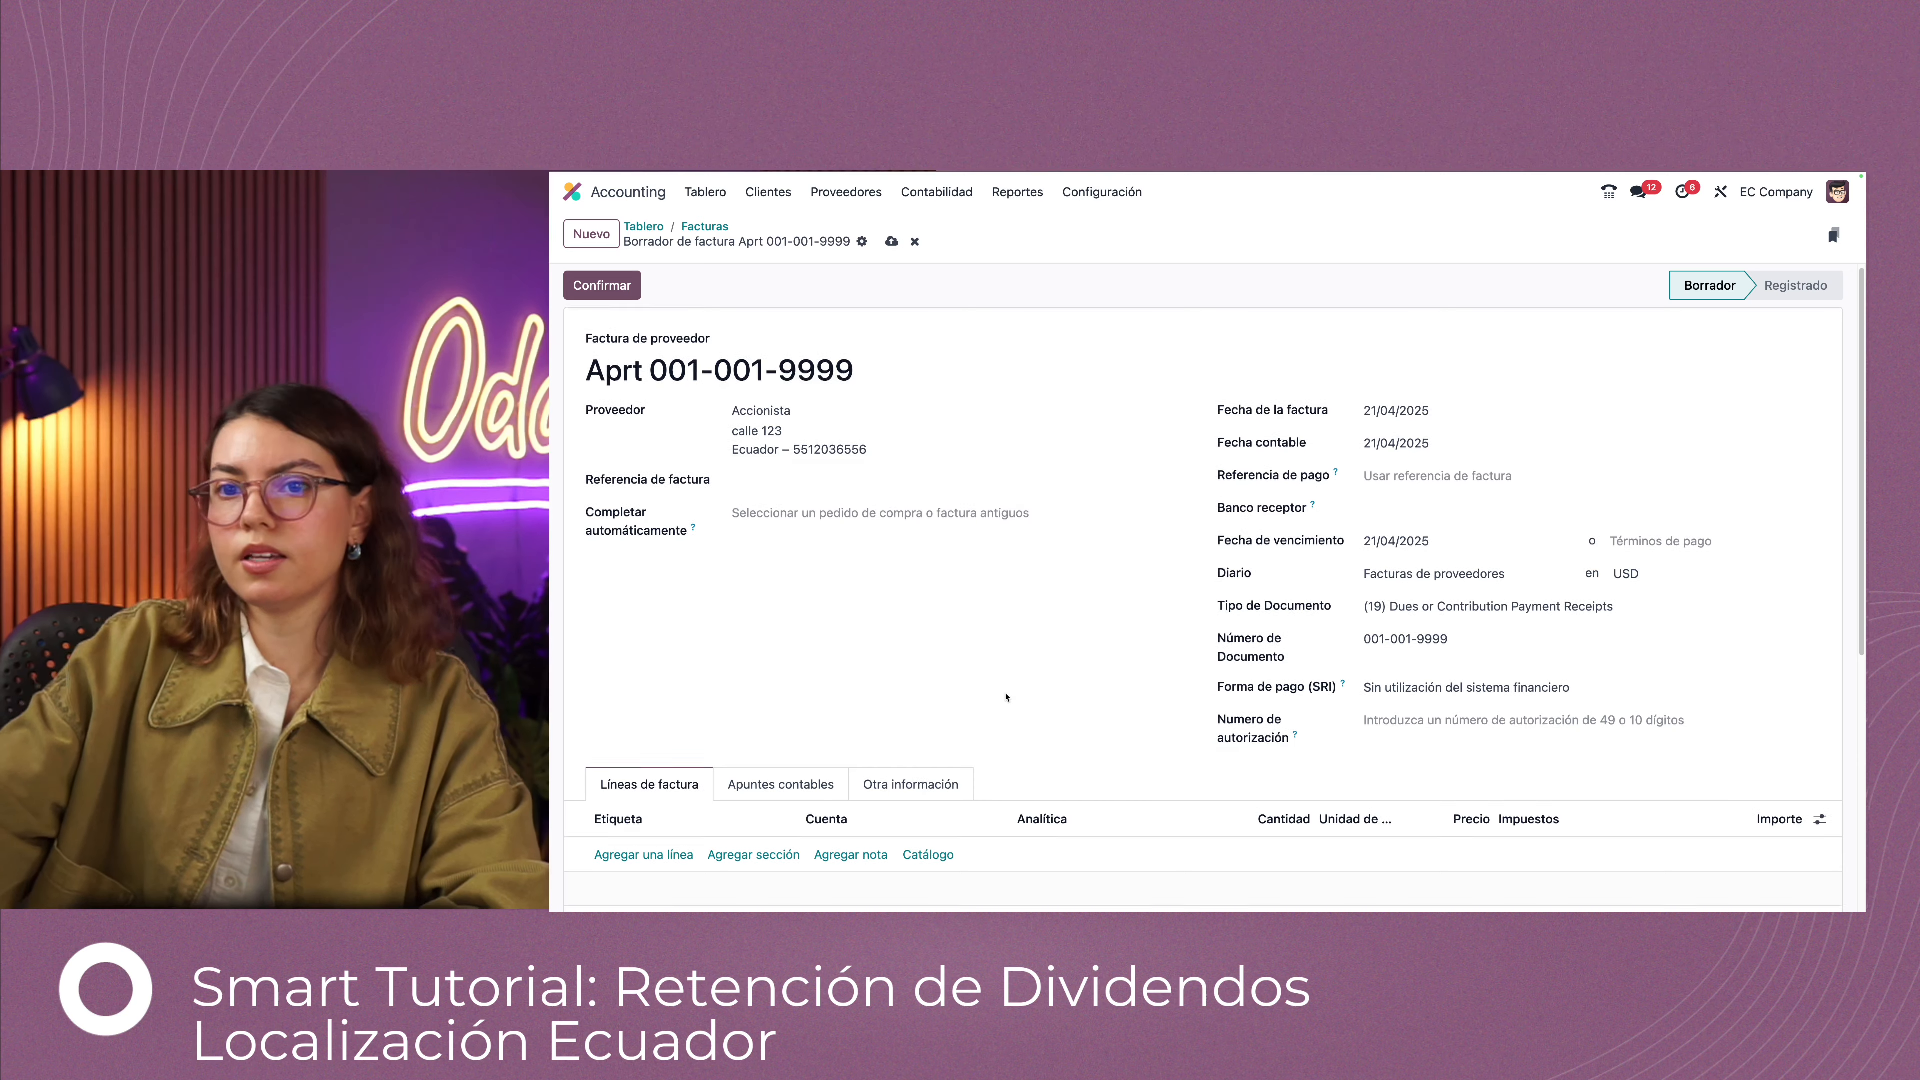
Add a bill line labelled "pago a accionista" with a price of 136000, and confirm the bill
scroll(870, 673, down, 4)
click(659, 597)
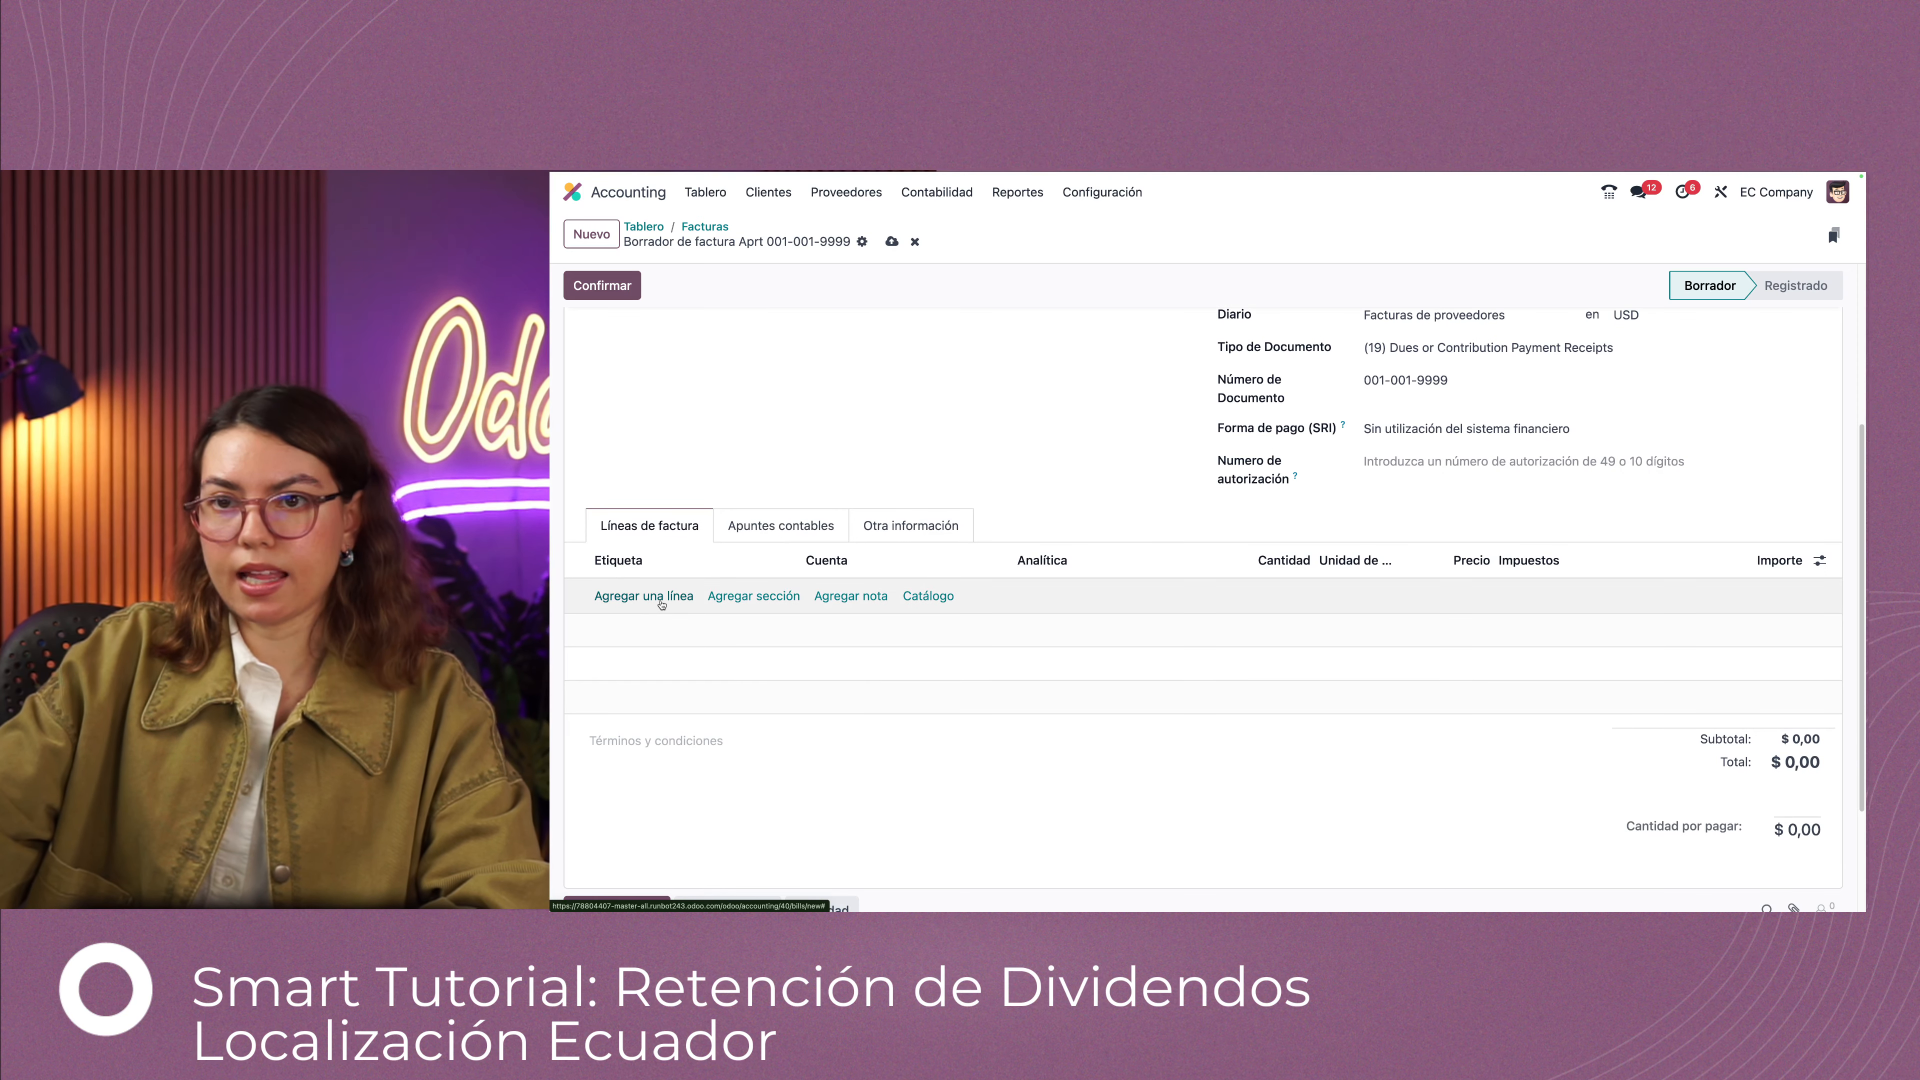
text(pago a a)
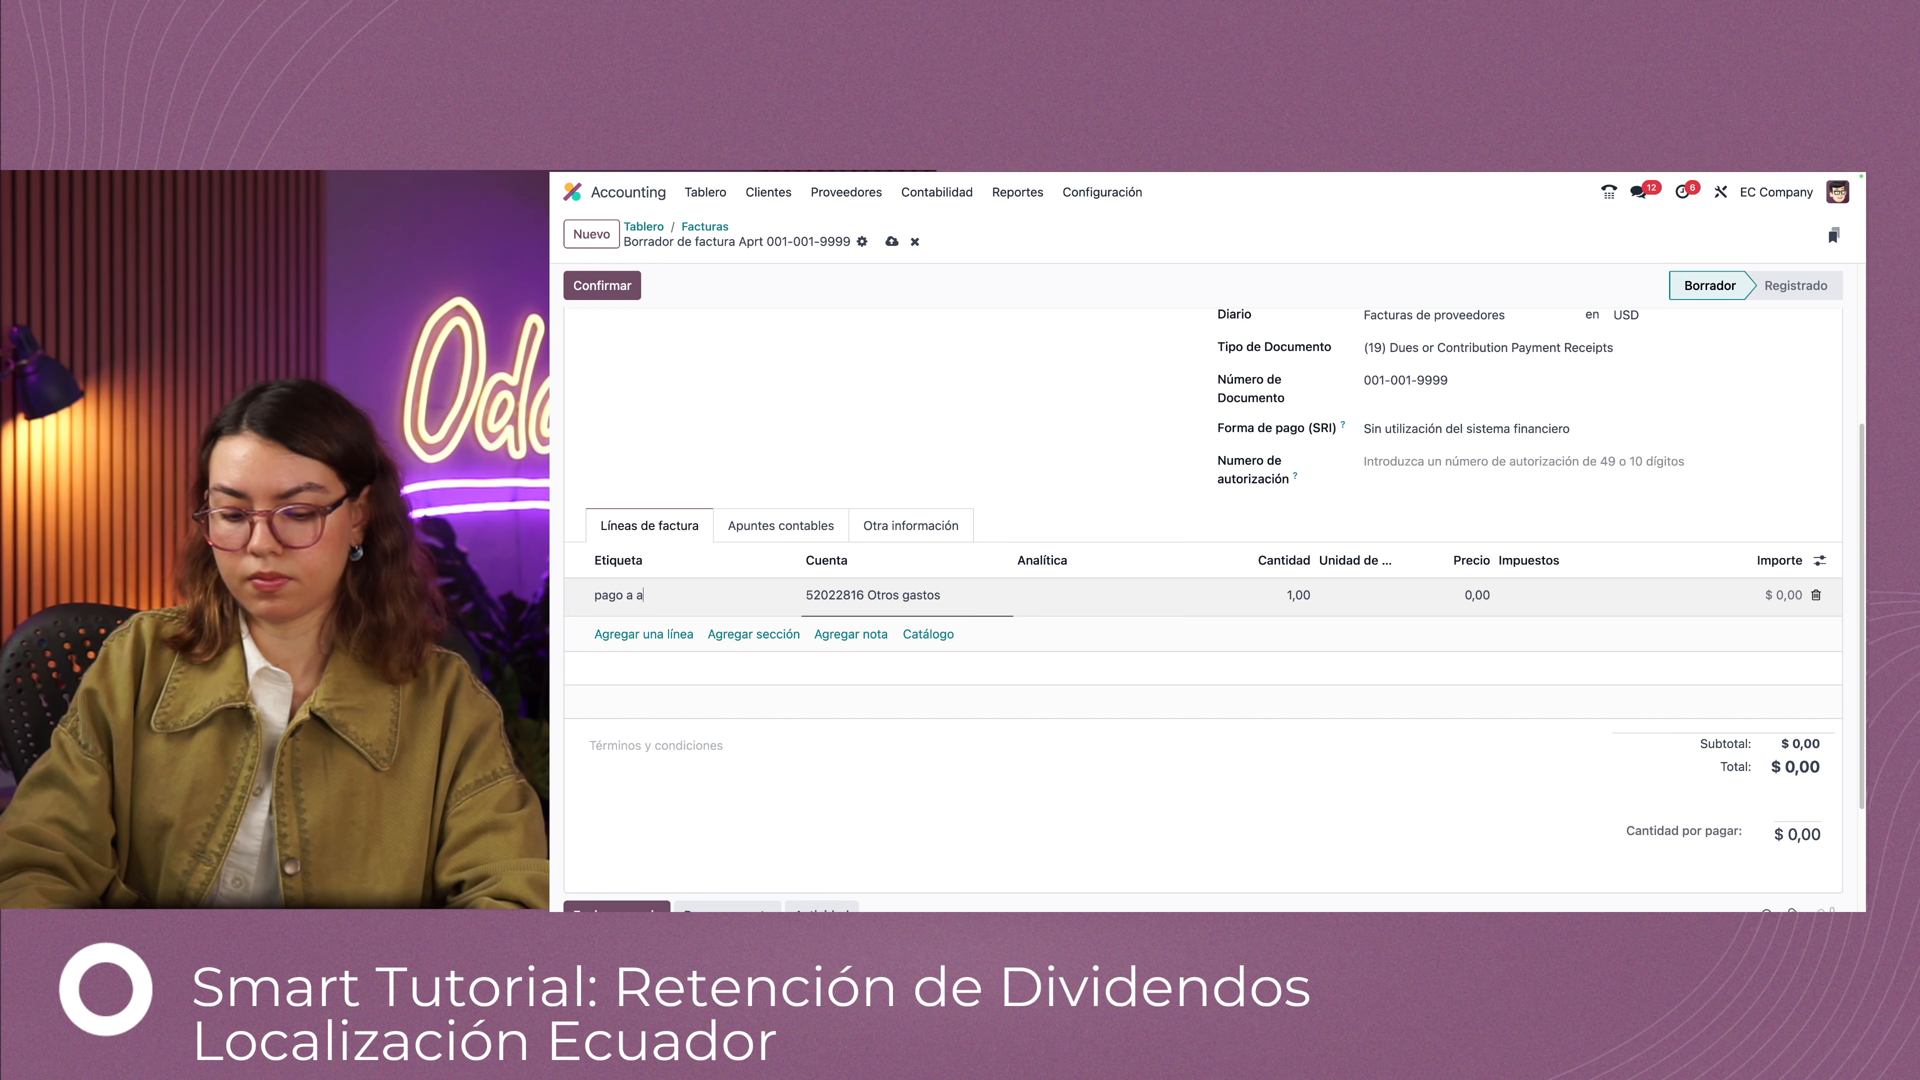
text(ccionista)
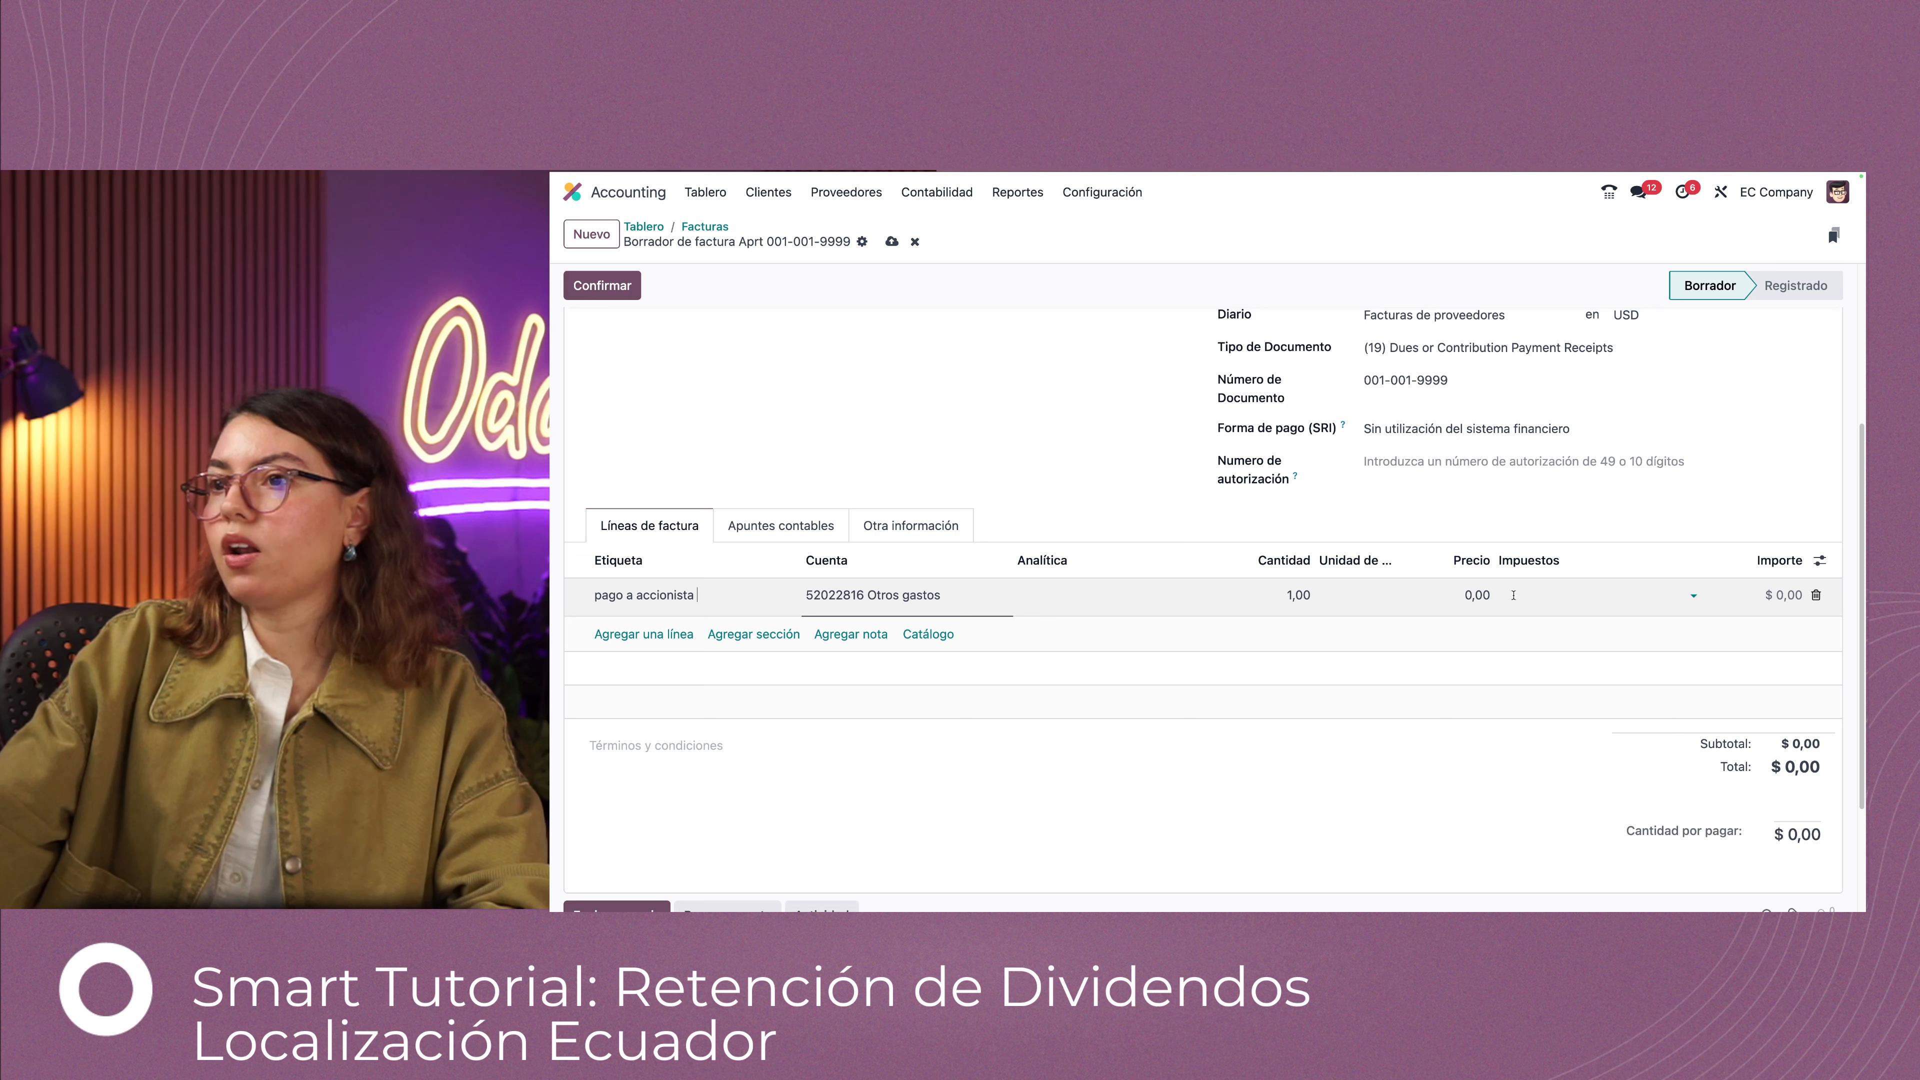
click(1486, 595)
text(13)
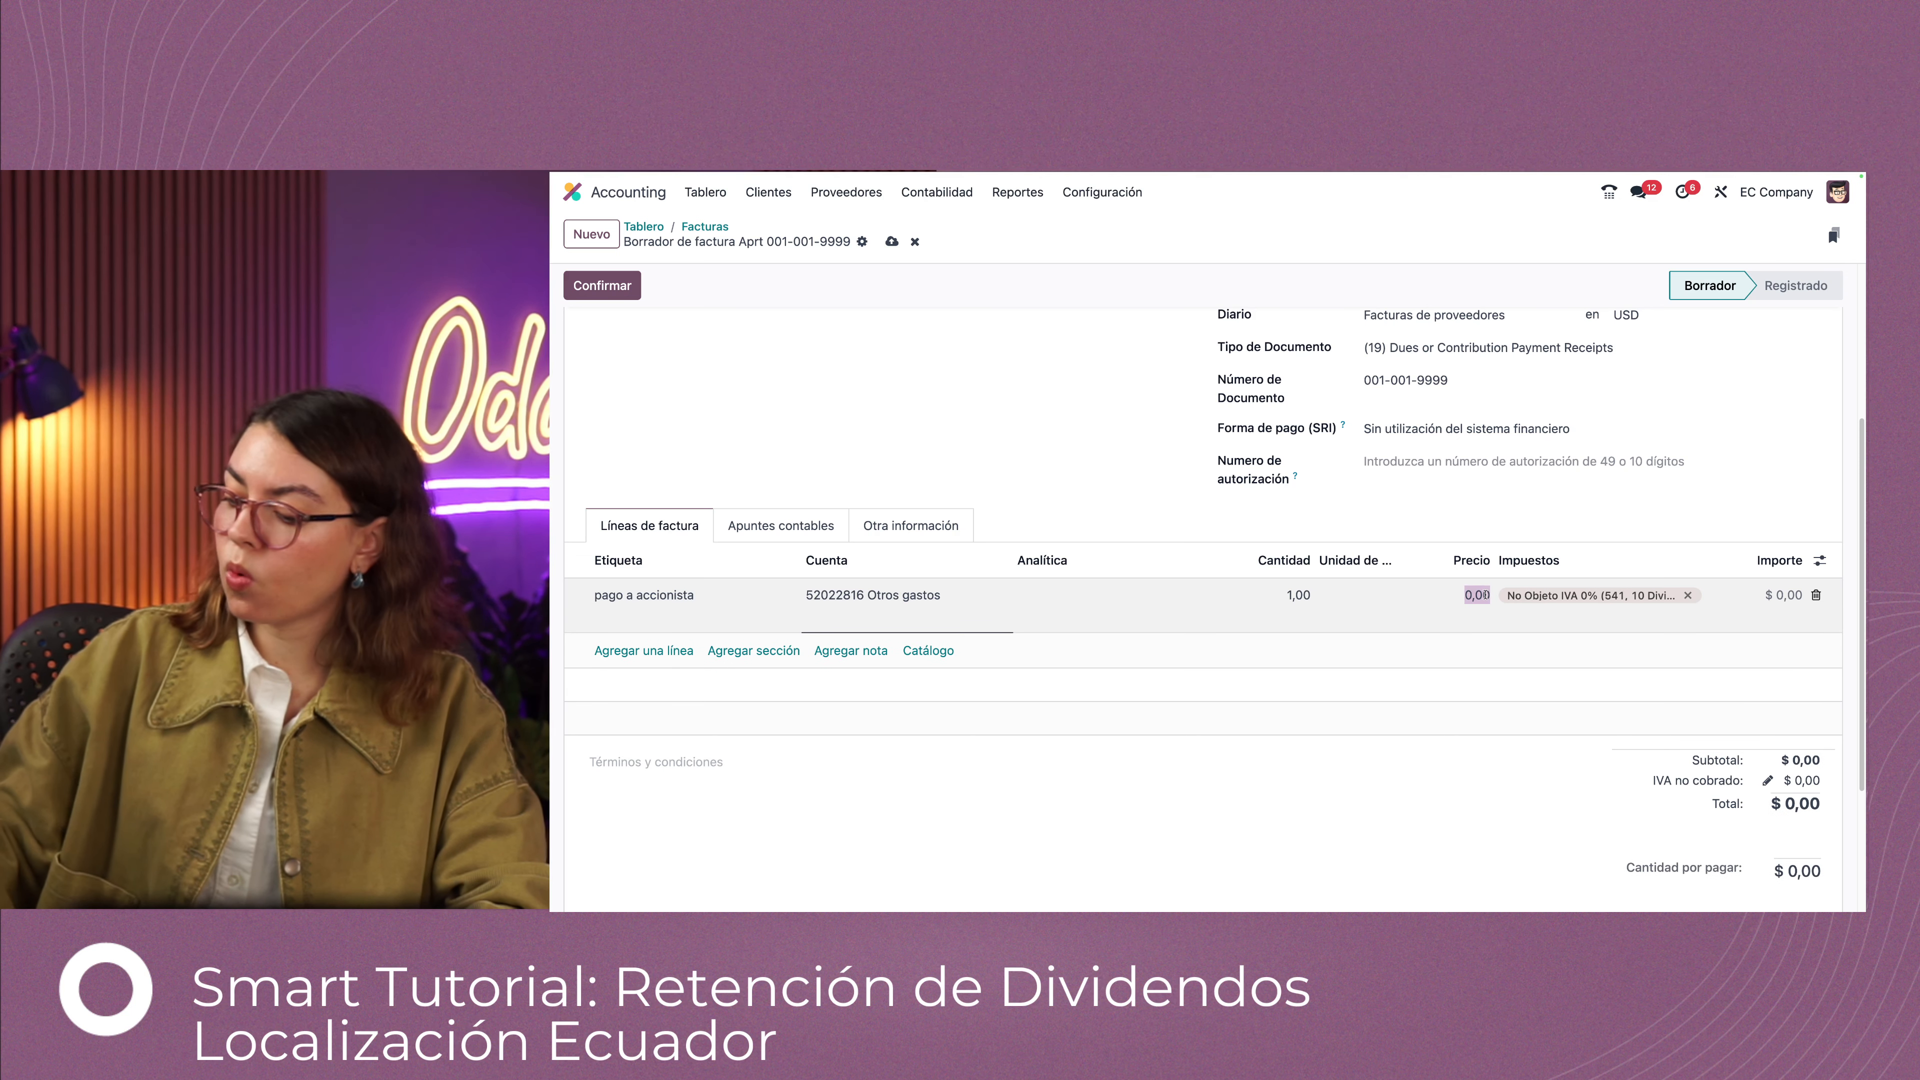
text(6000)
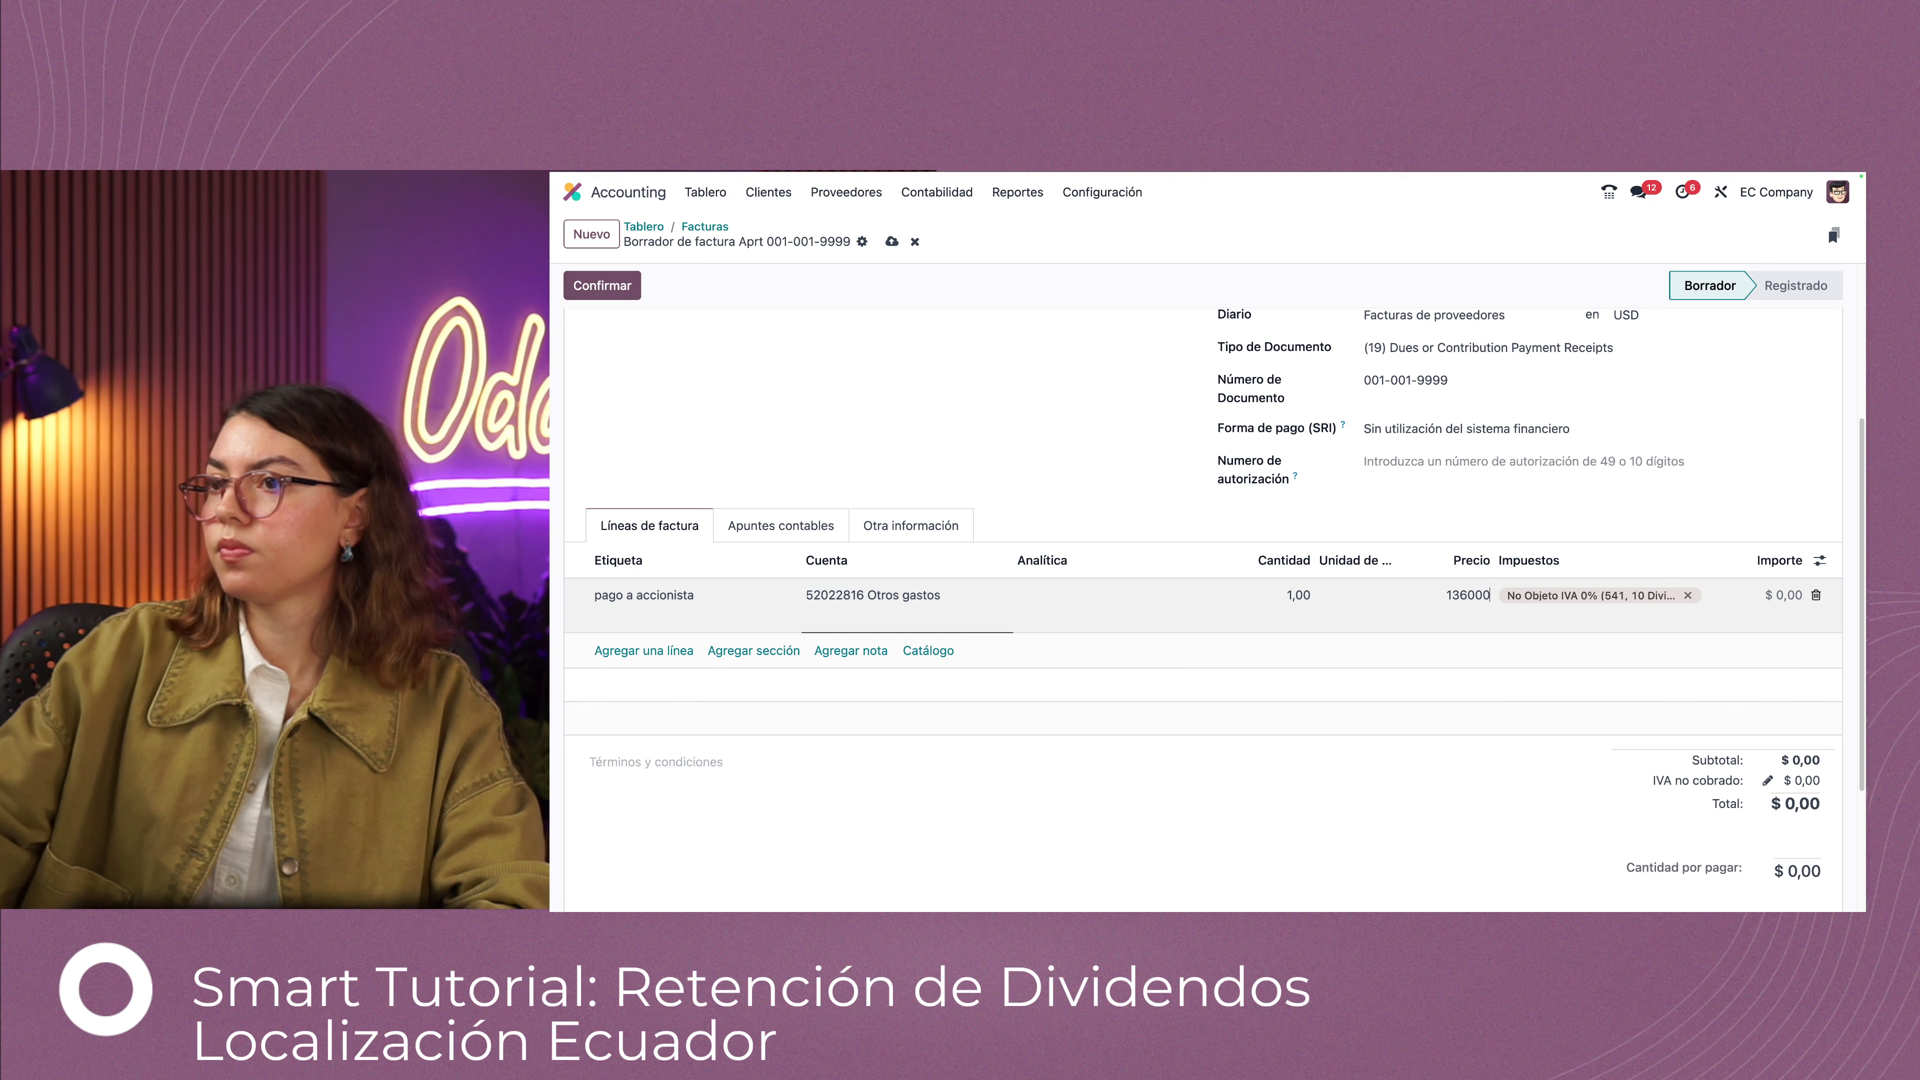
click(1108, 473)
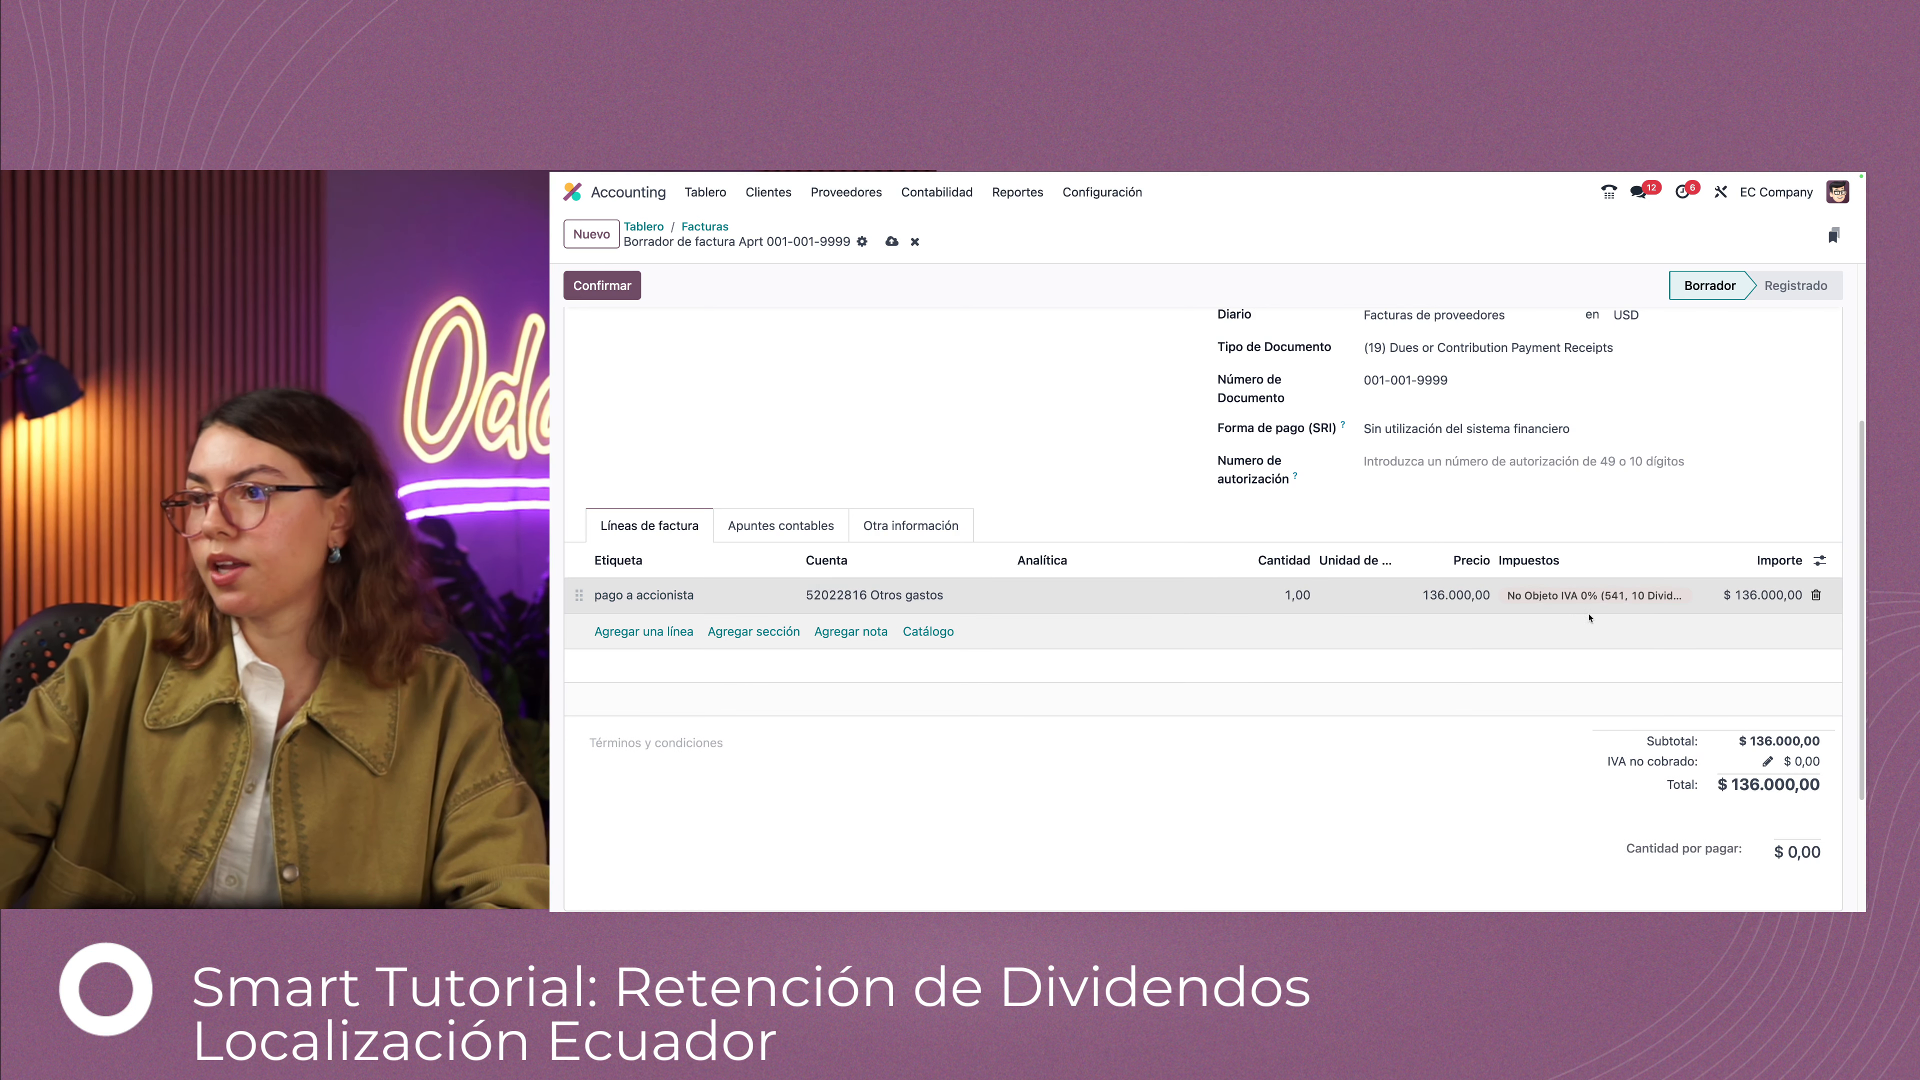
scroll(1487, 675, up, 4)
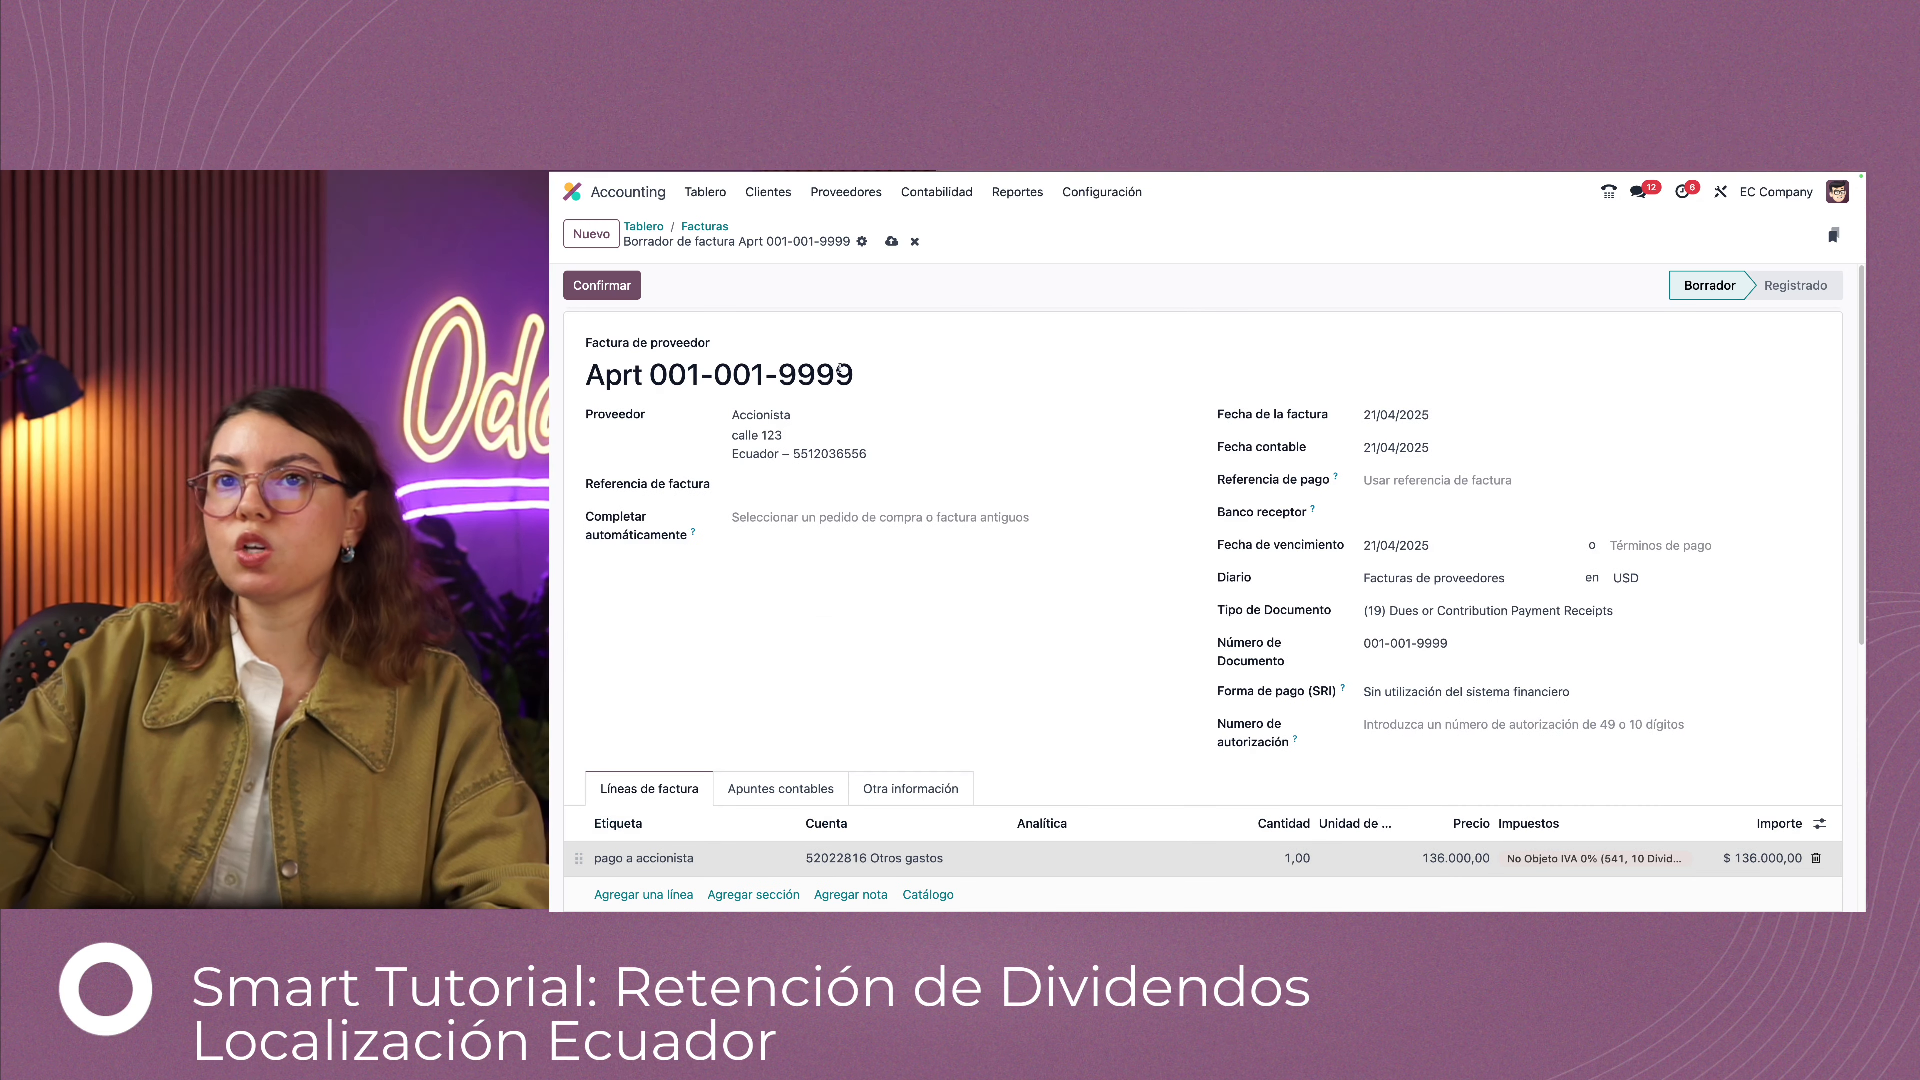
click(600, 286)
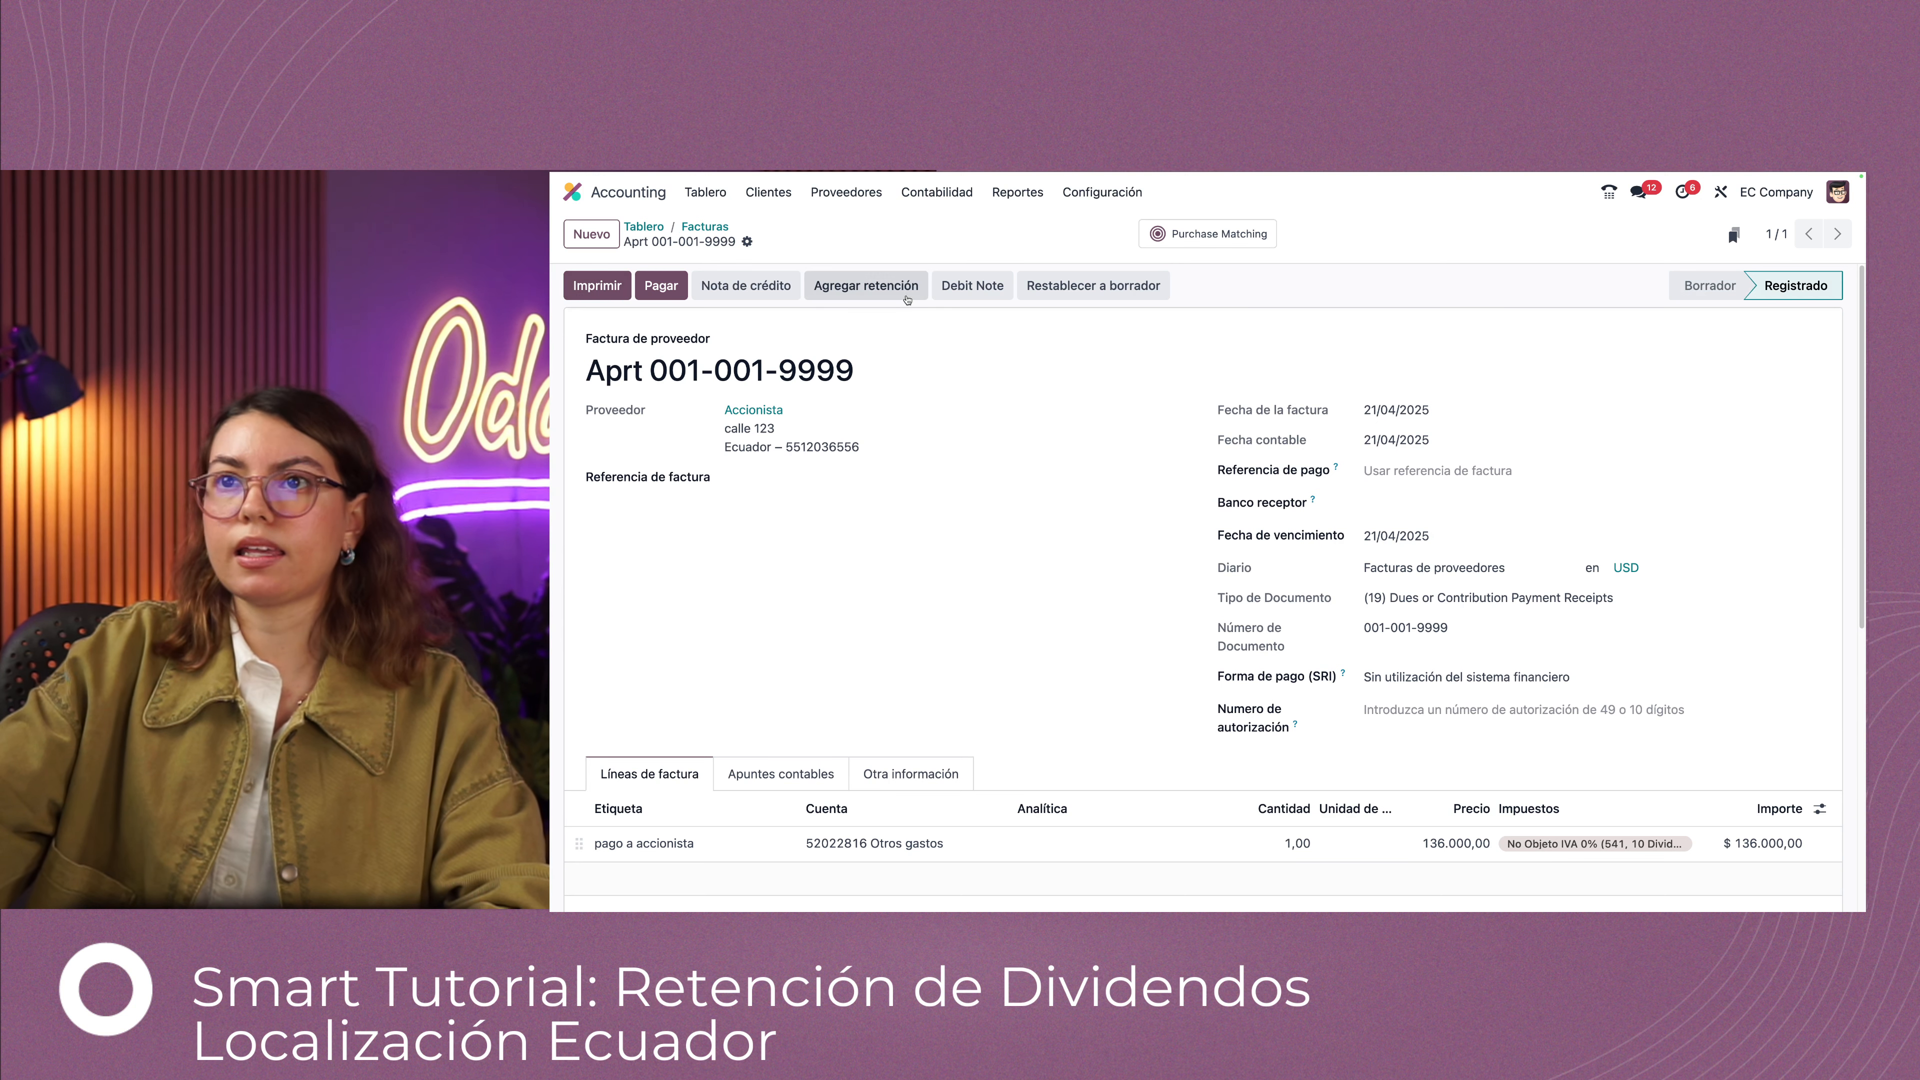
Start a withholding for the posted bill and set its dividend payment date to 22/04/2025
click(862, 286)
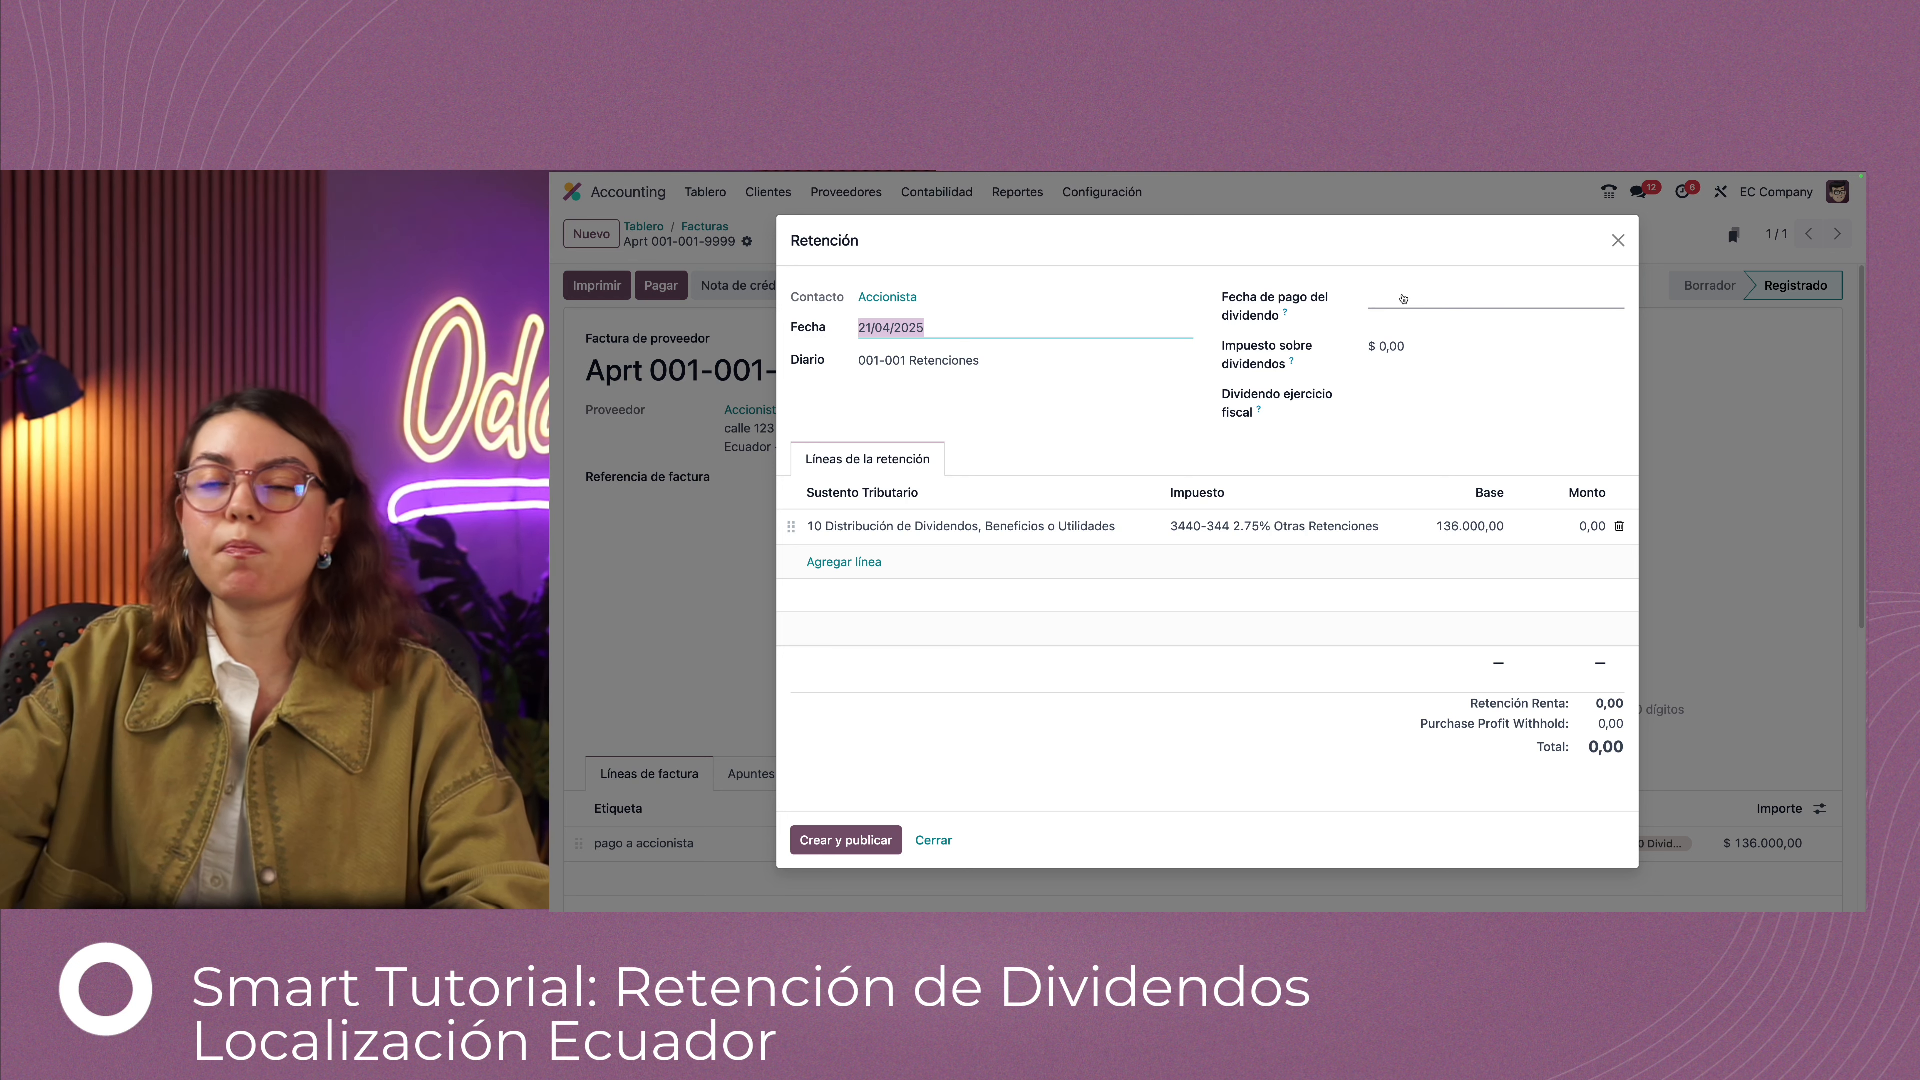
click(1403, 298)
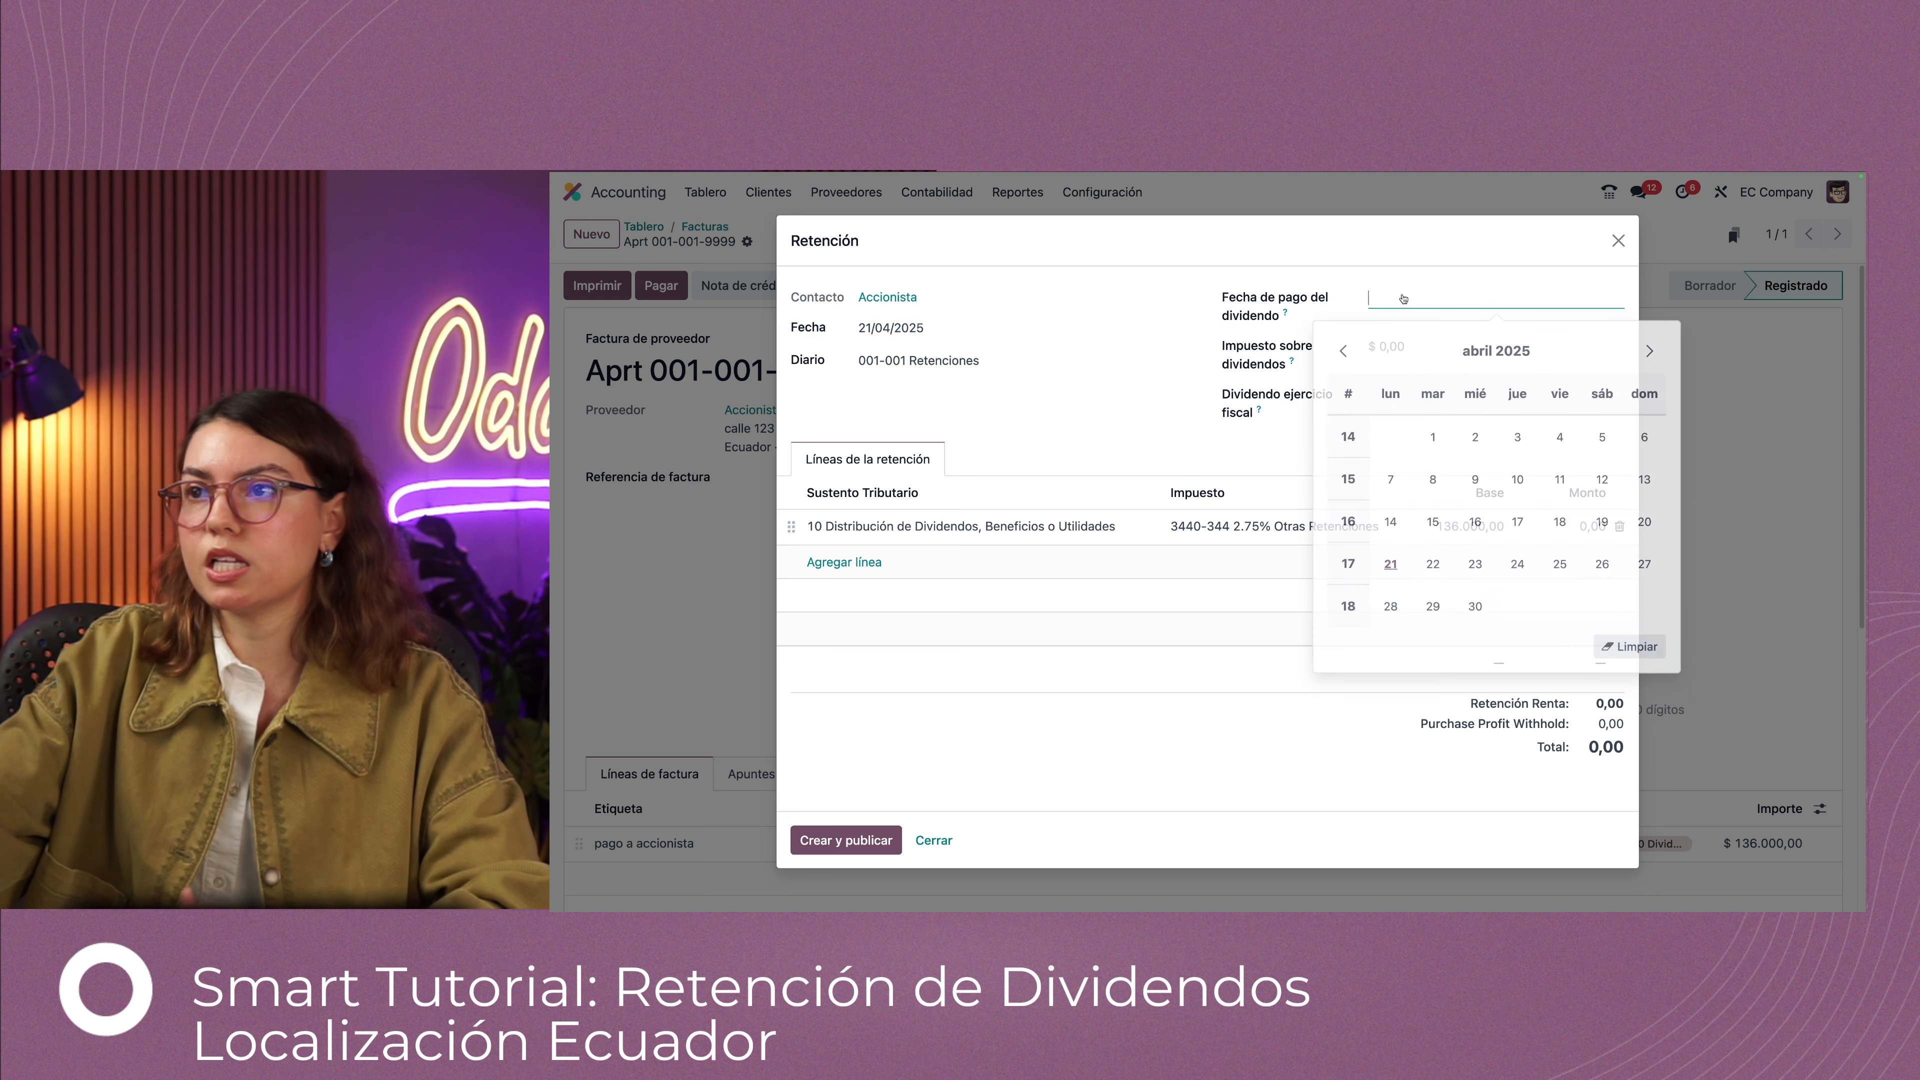
click(1433, 560)
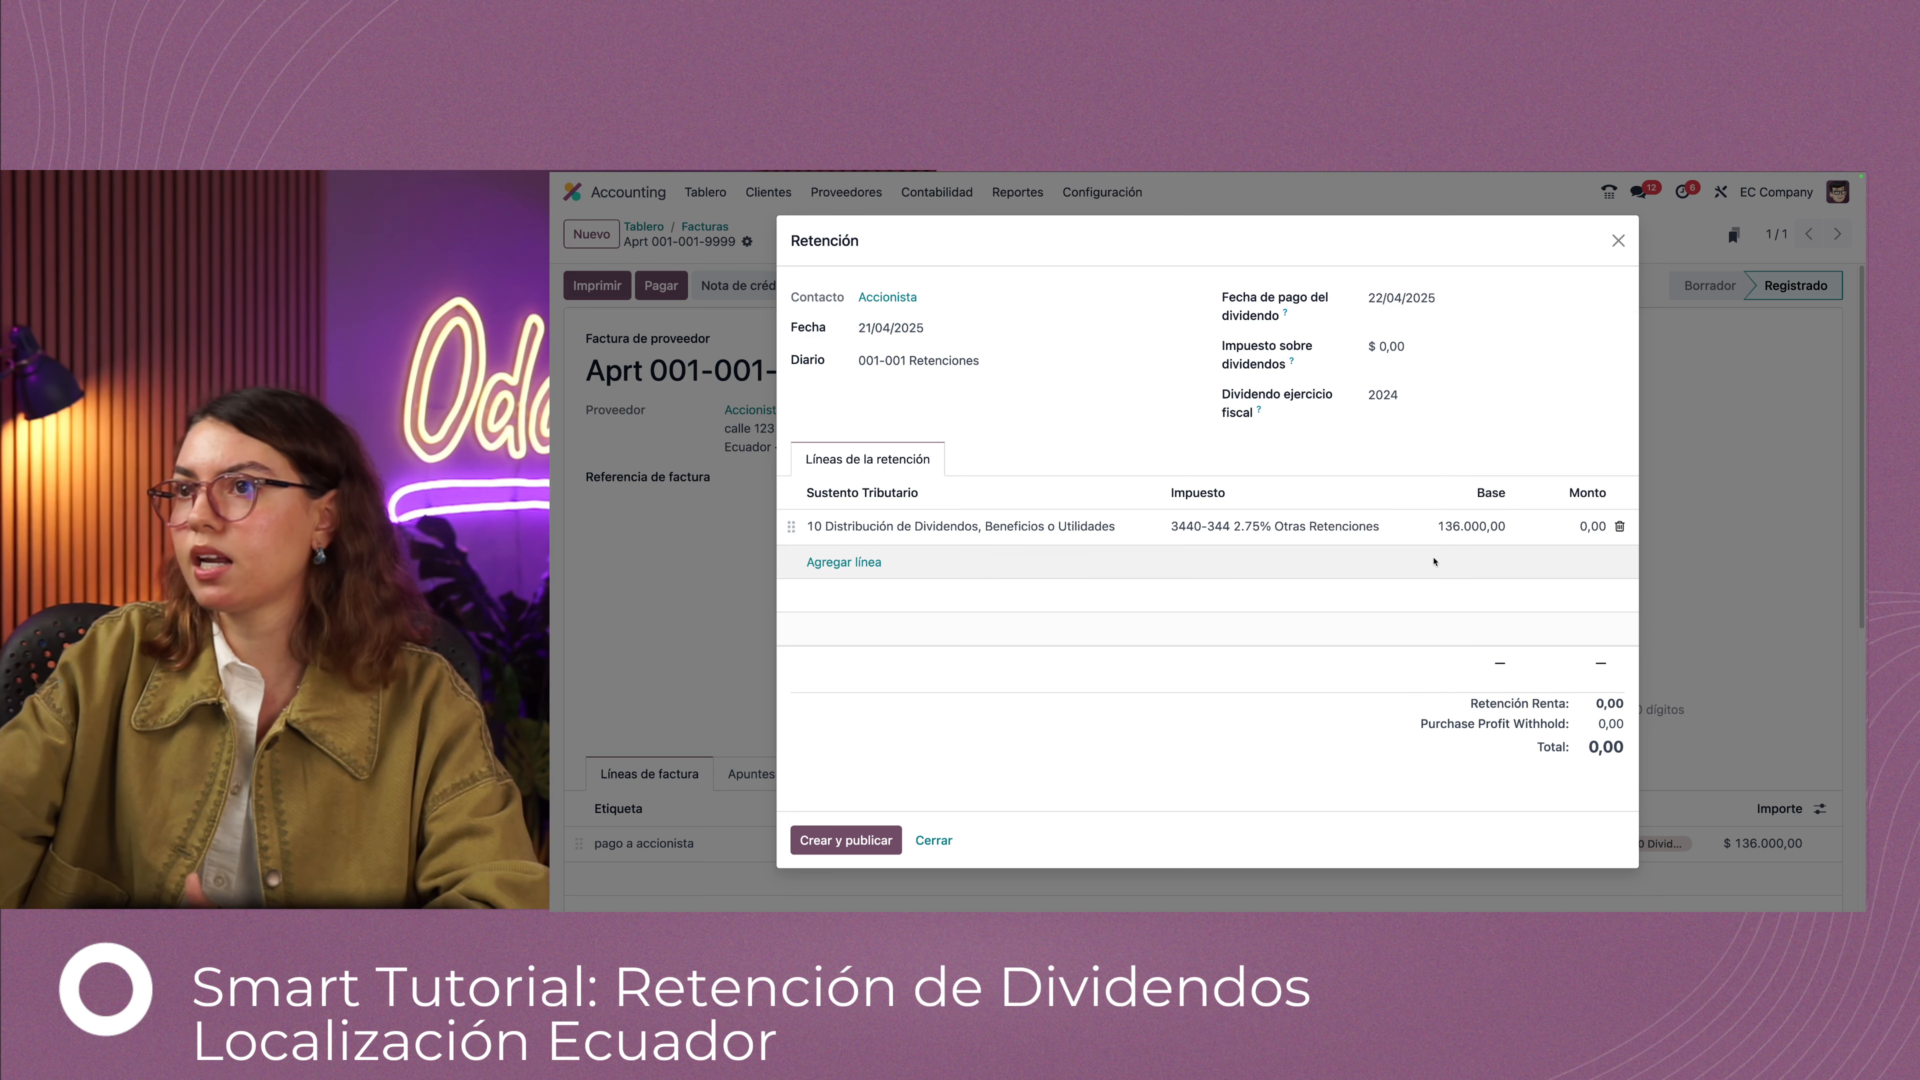
click(1402, 403)
click(1217, 412)
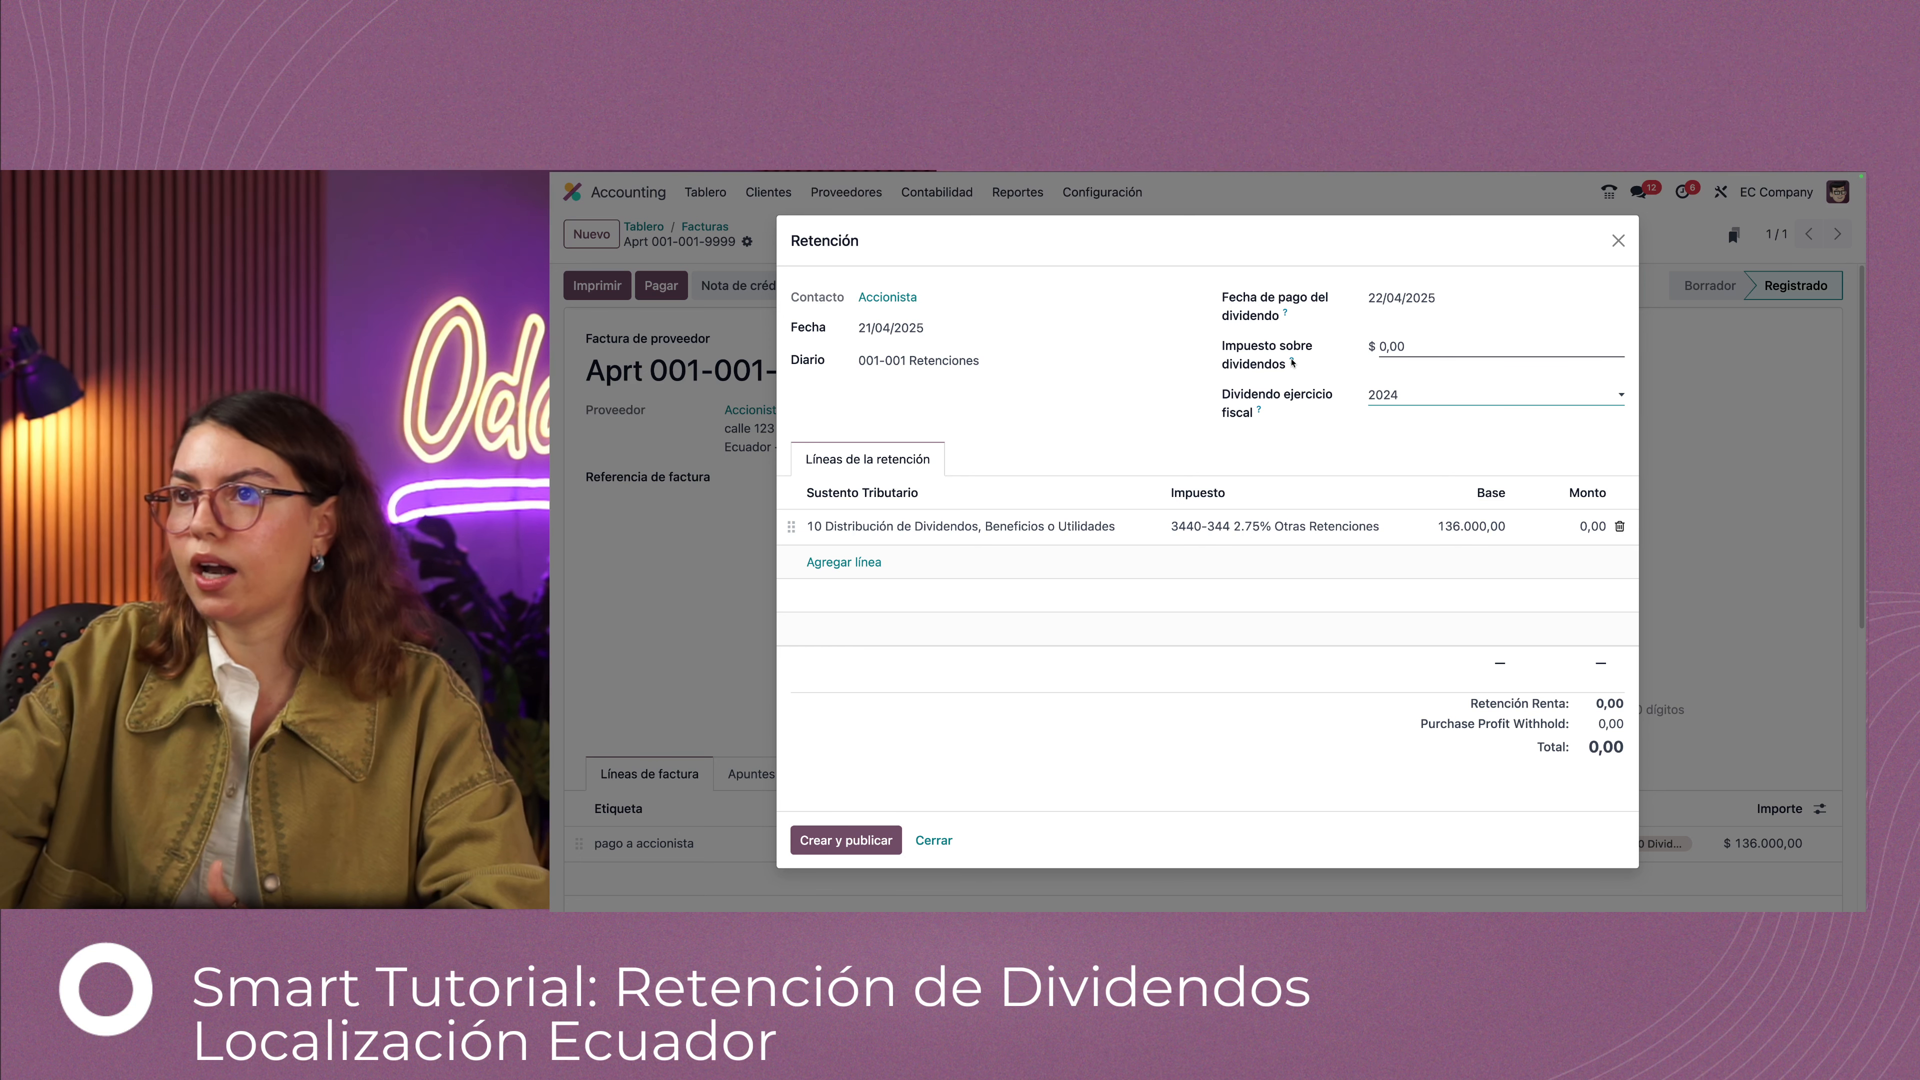
Set the withholding's income tax on dividends (Impuesto sobre dividendos) to 5000
mouse_move(1292, 364)
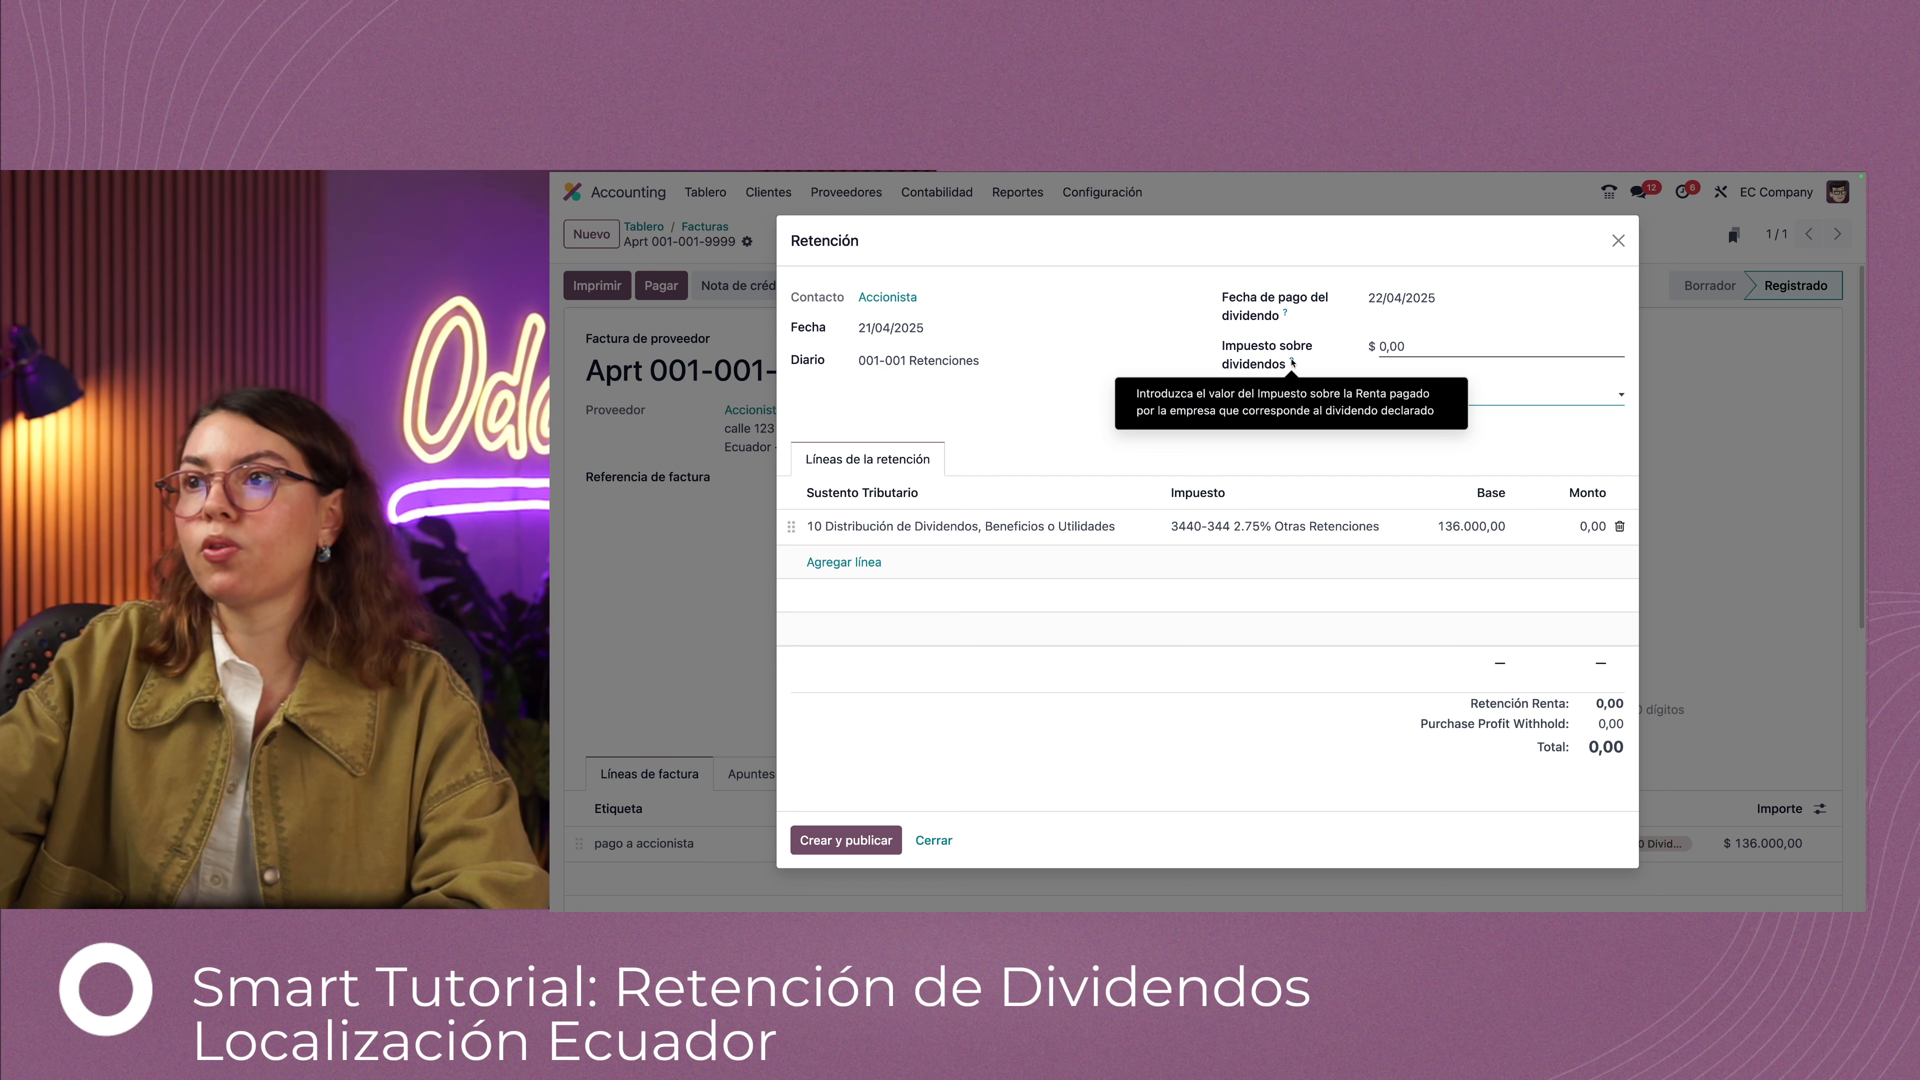
click(1412, 346)
text(5)
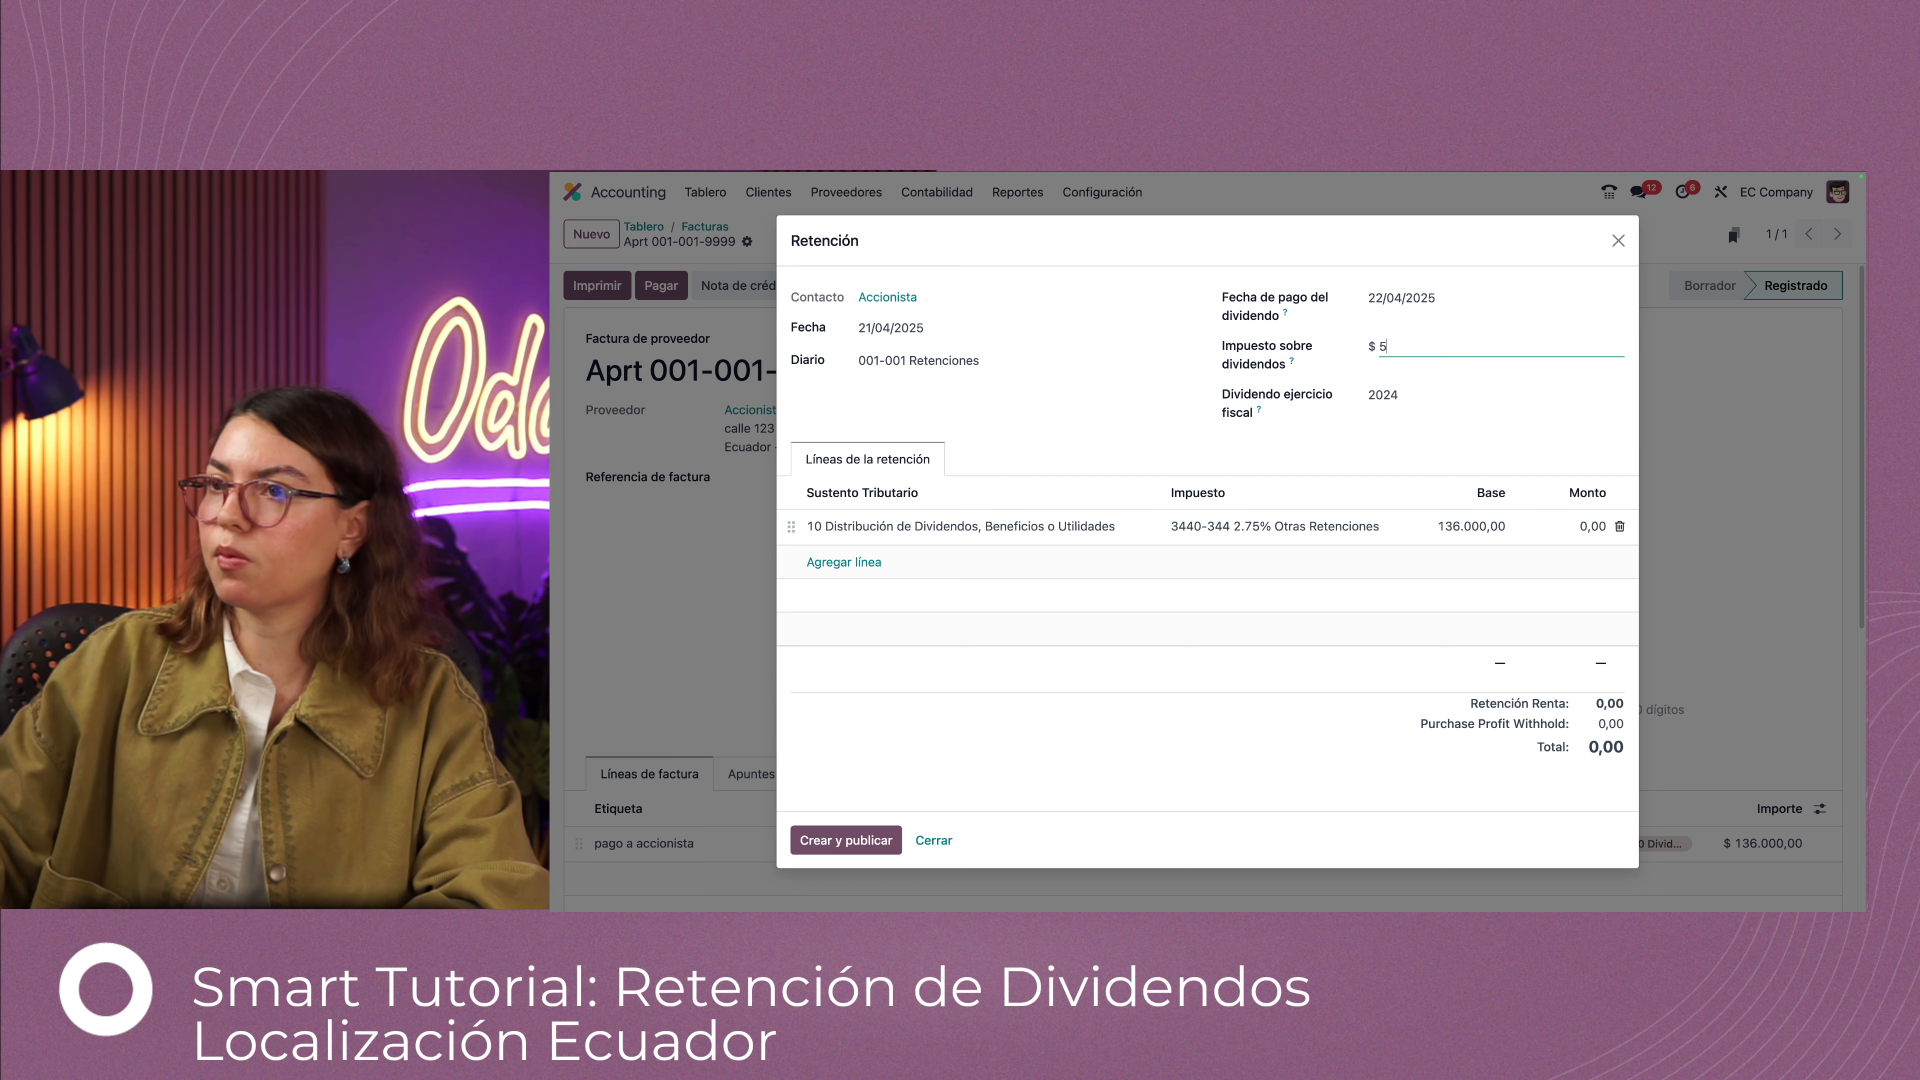
text(000)
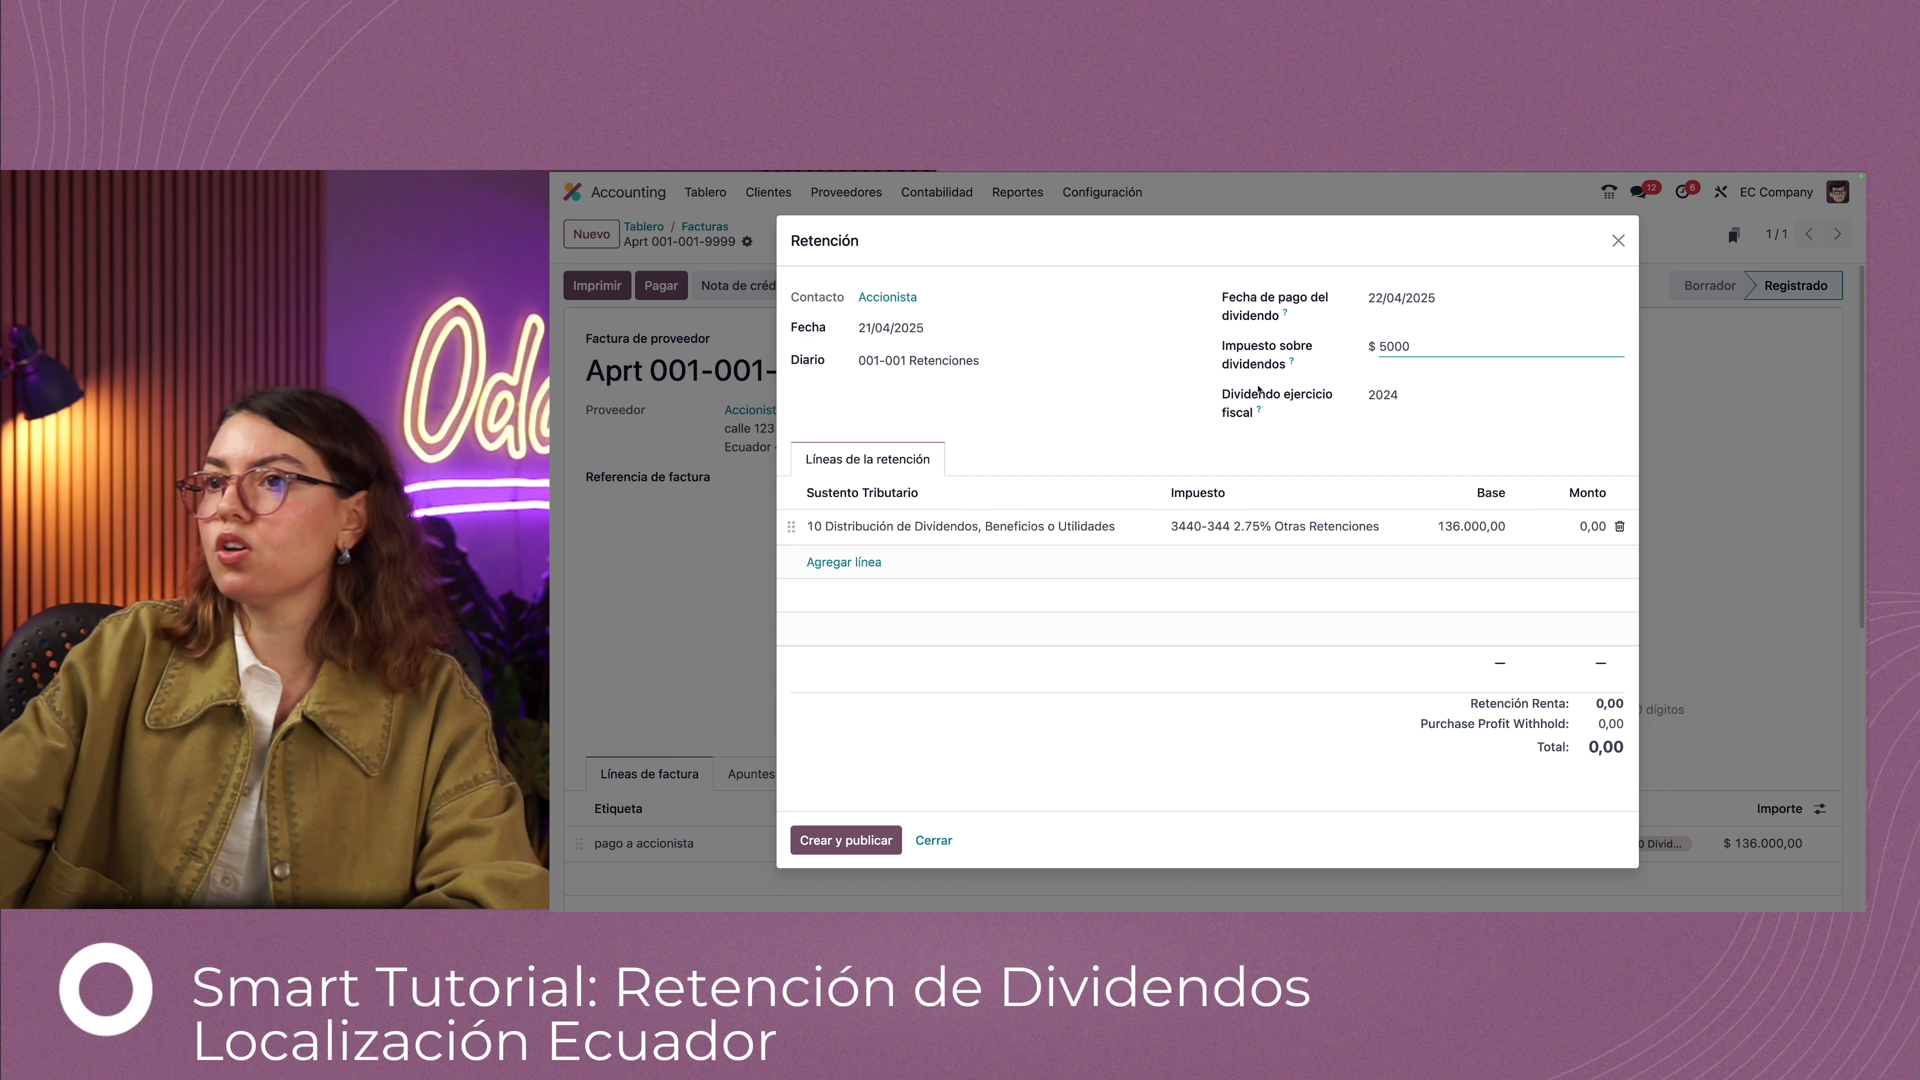
Change the withholding line's tax to "327 10% Dividendos distribuidos a personas naturales", searching the full tax list for 327
click(1160, 408)
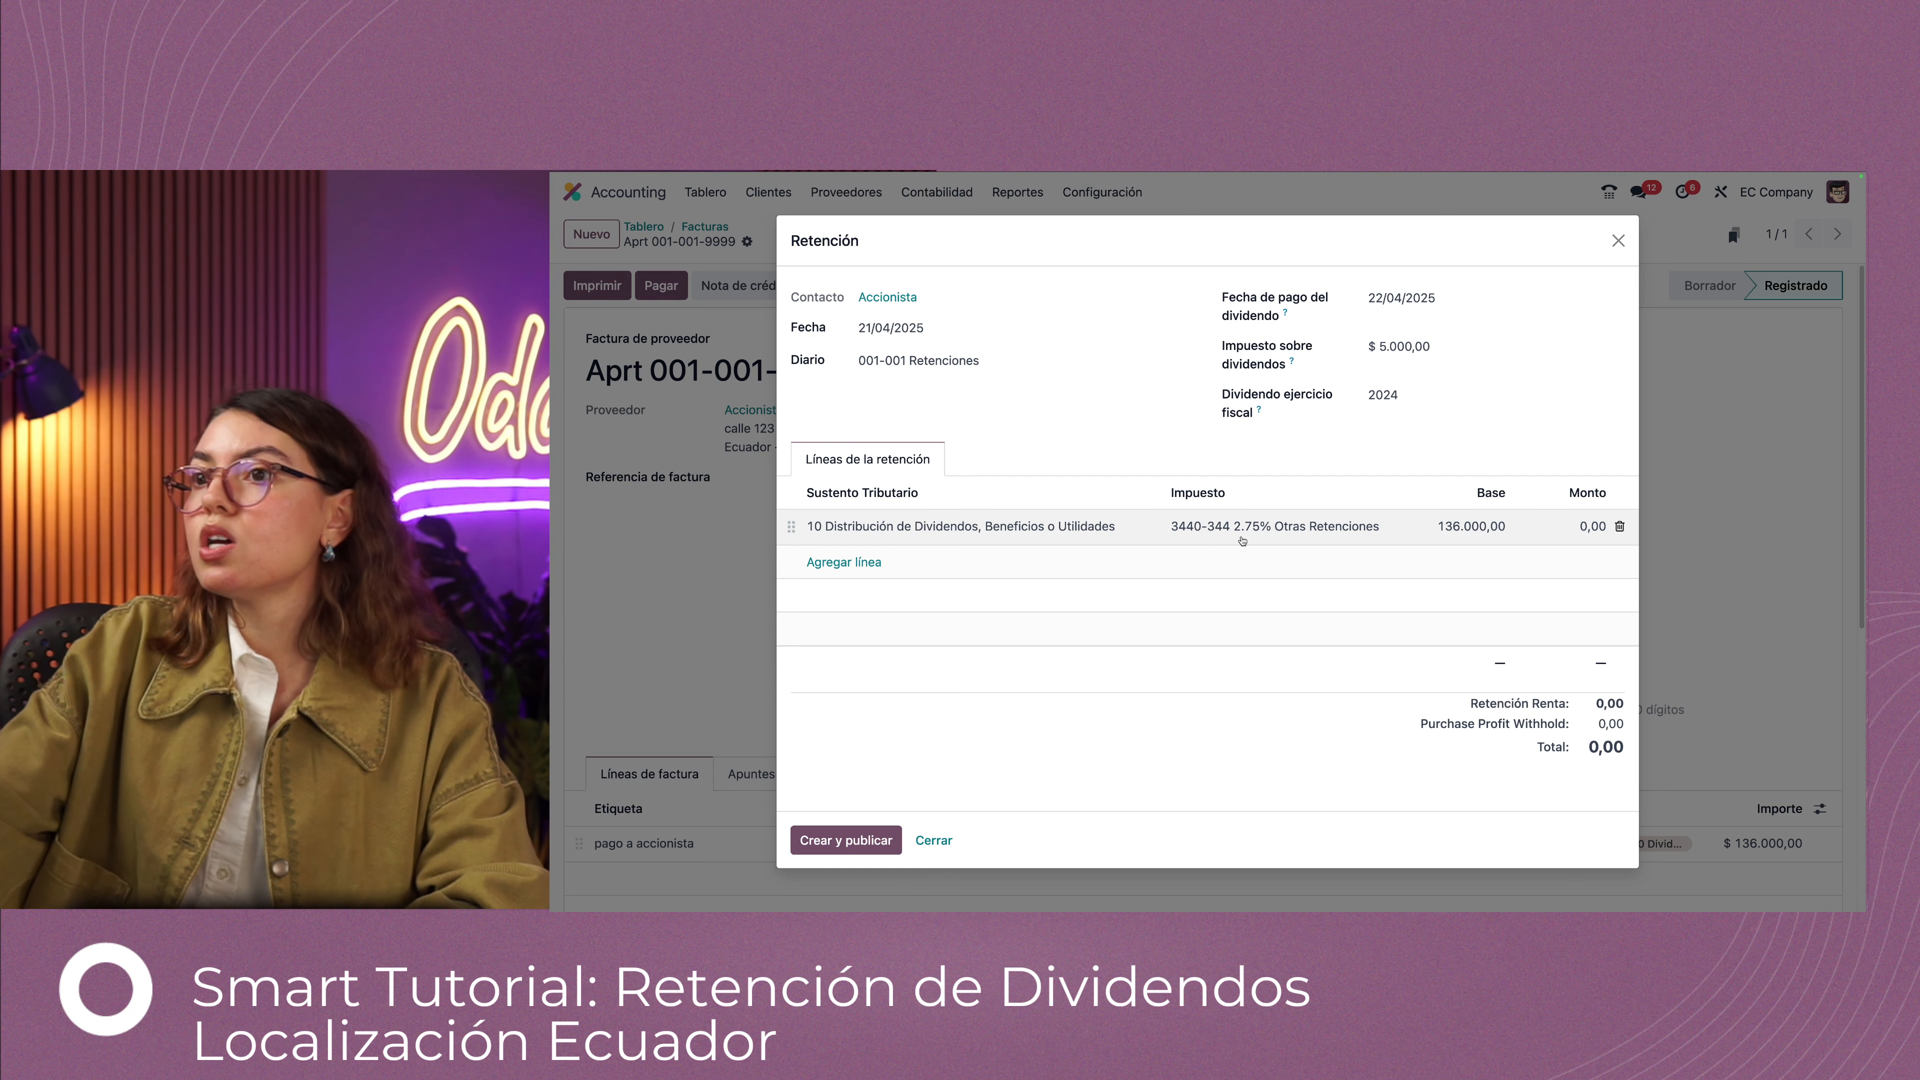
click(1209, 537)
click(1208, 529)
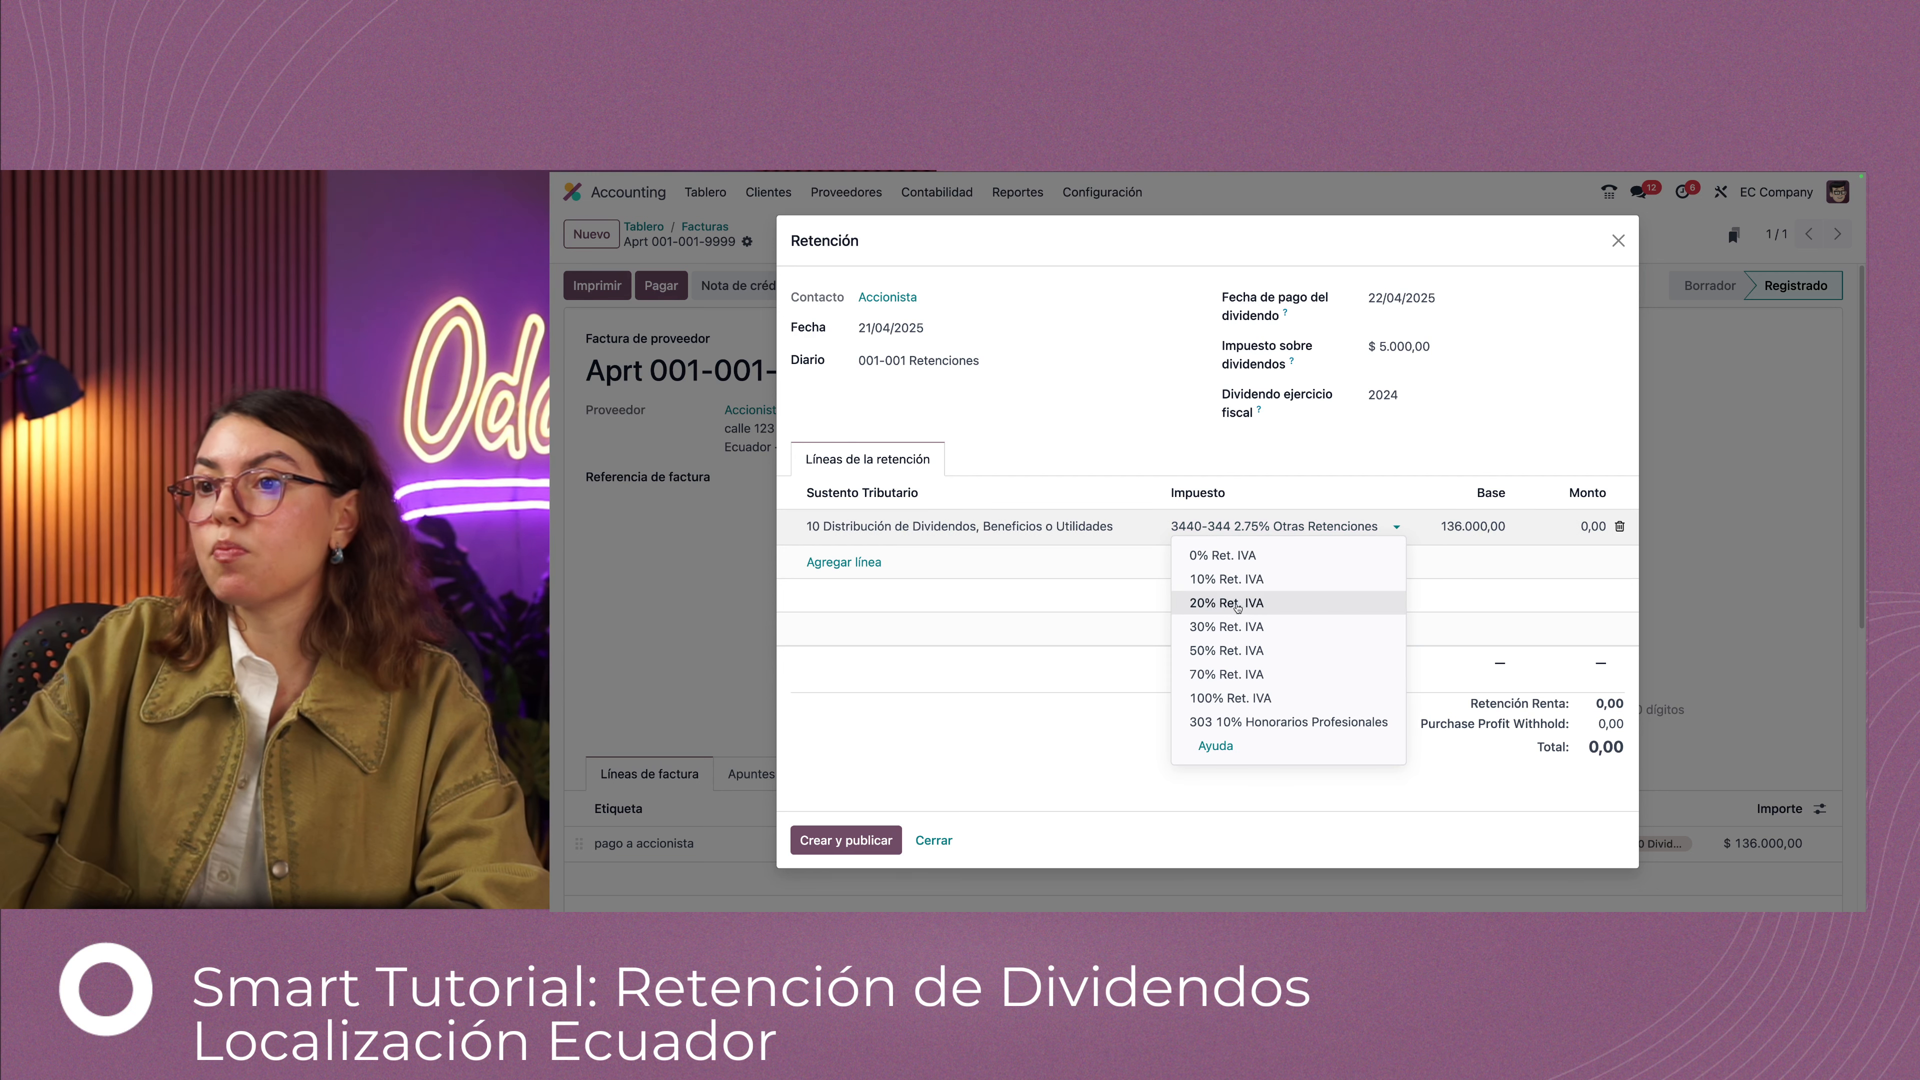
click(1247, 746)
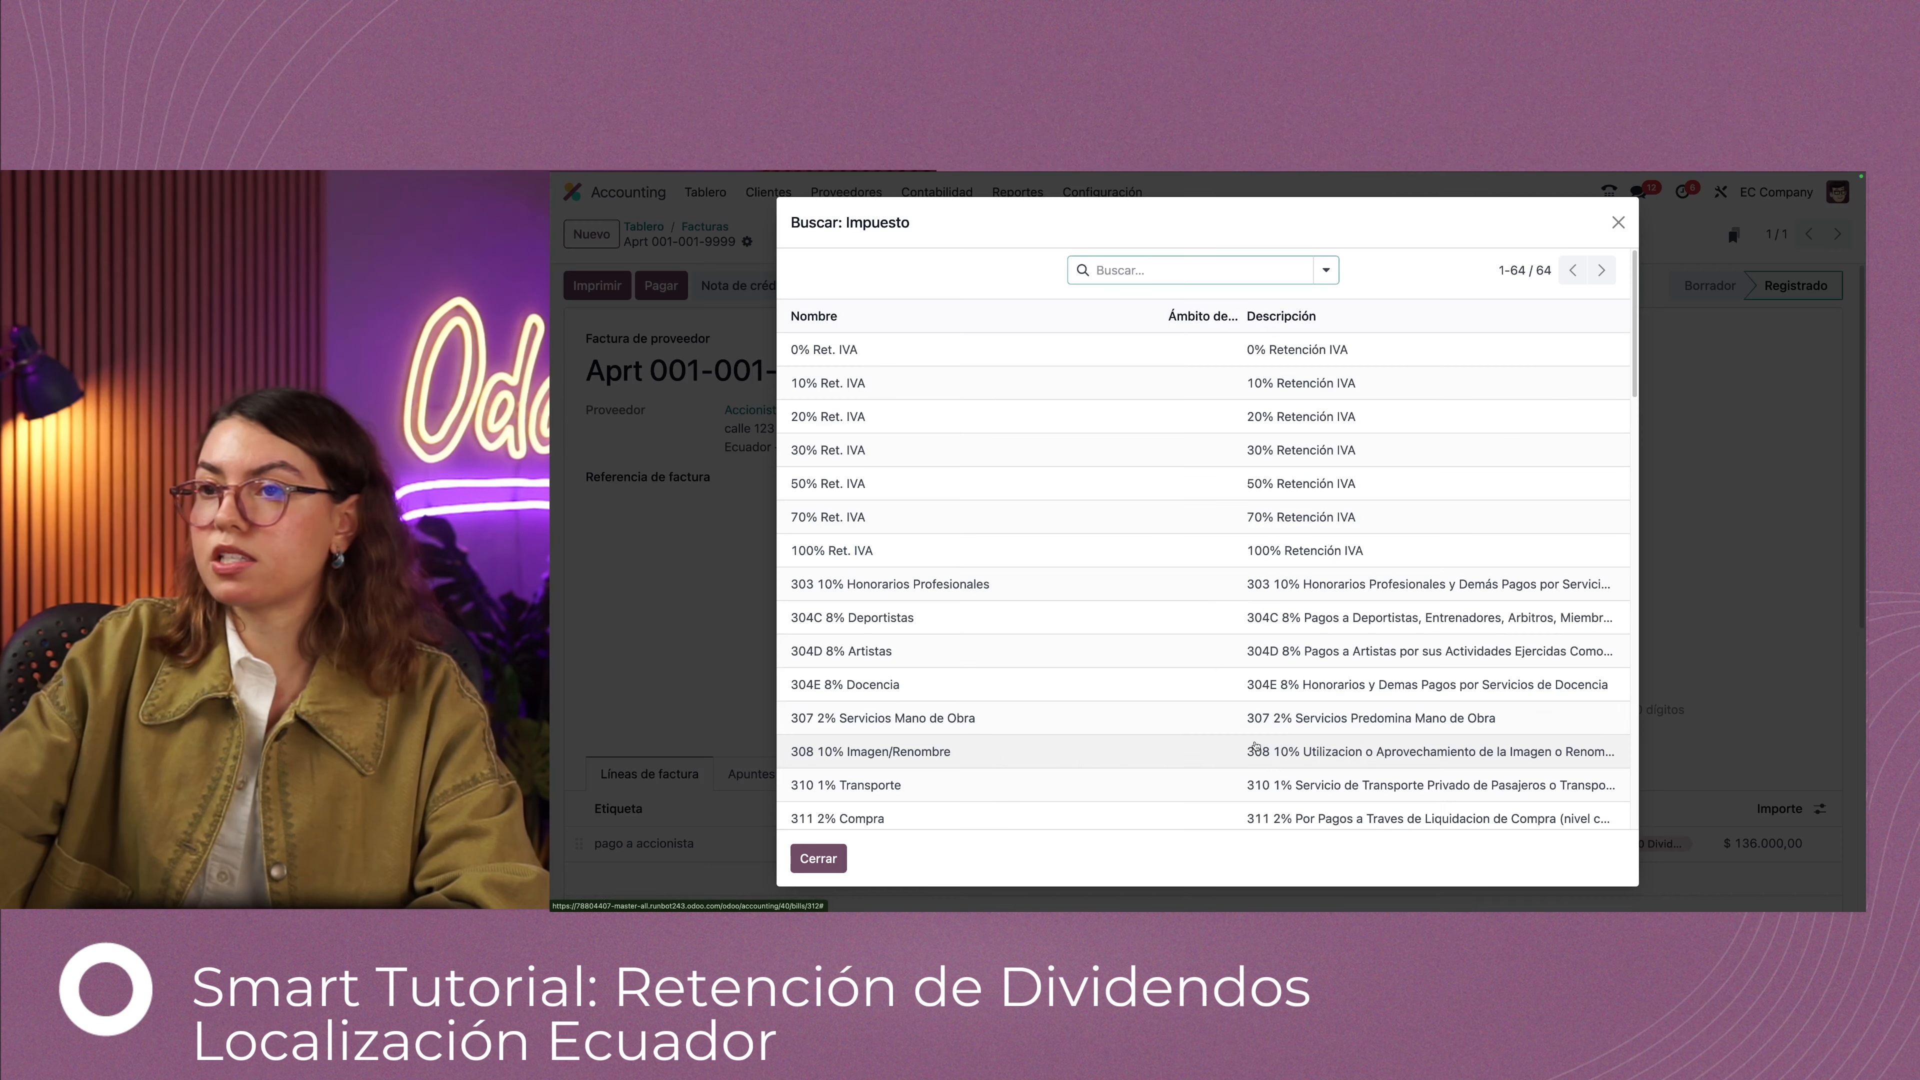
click(1326, 270)
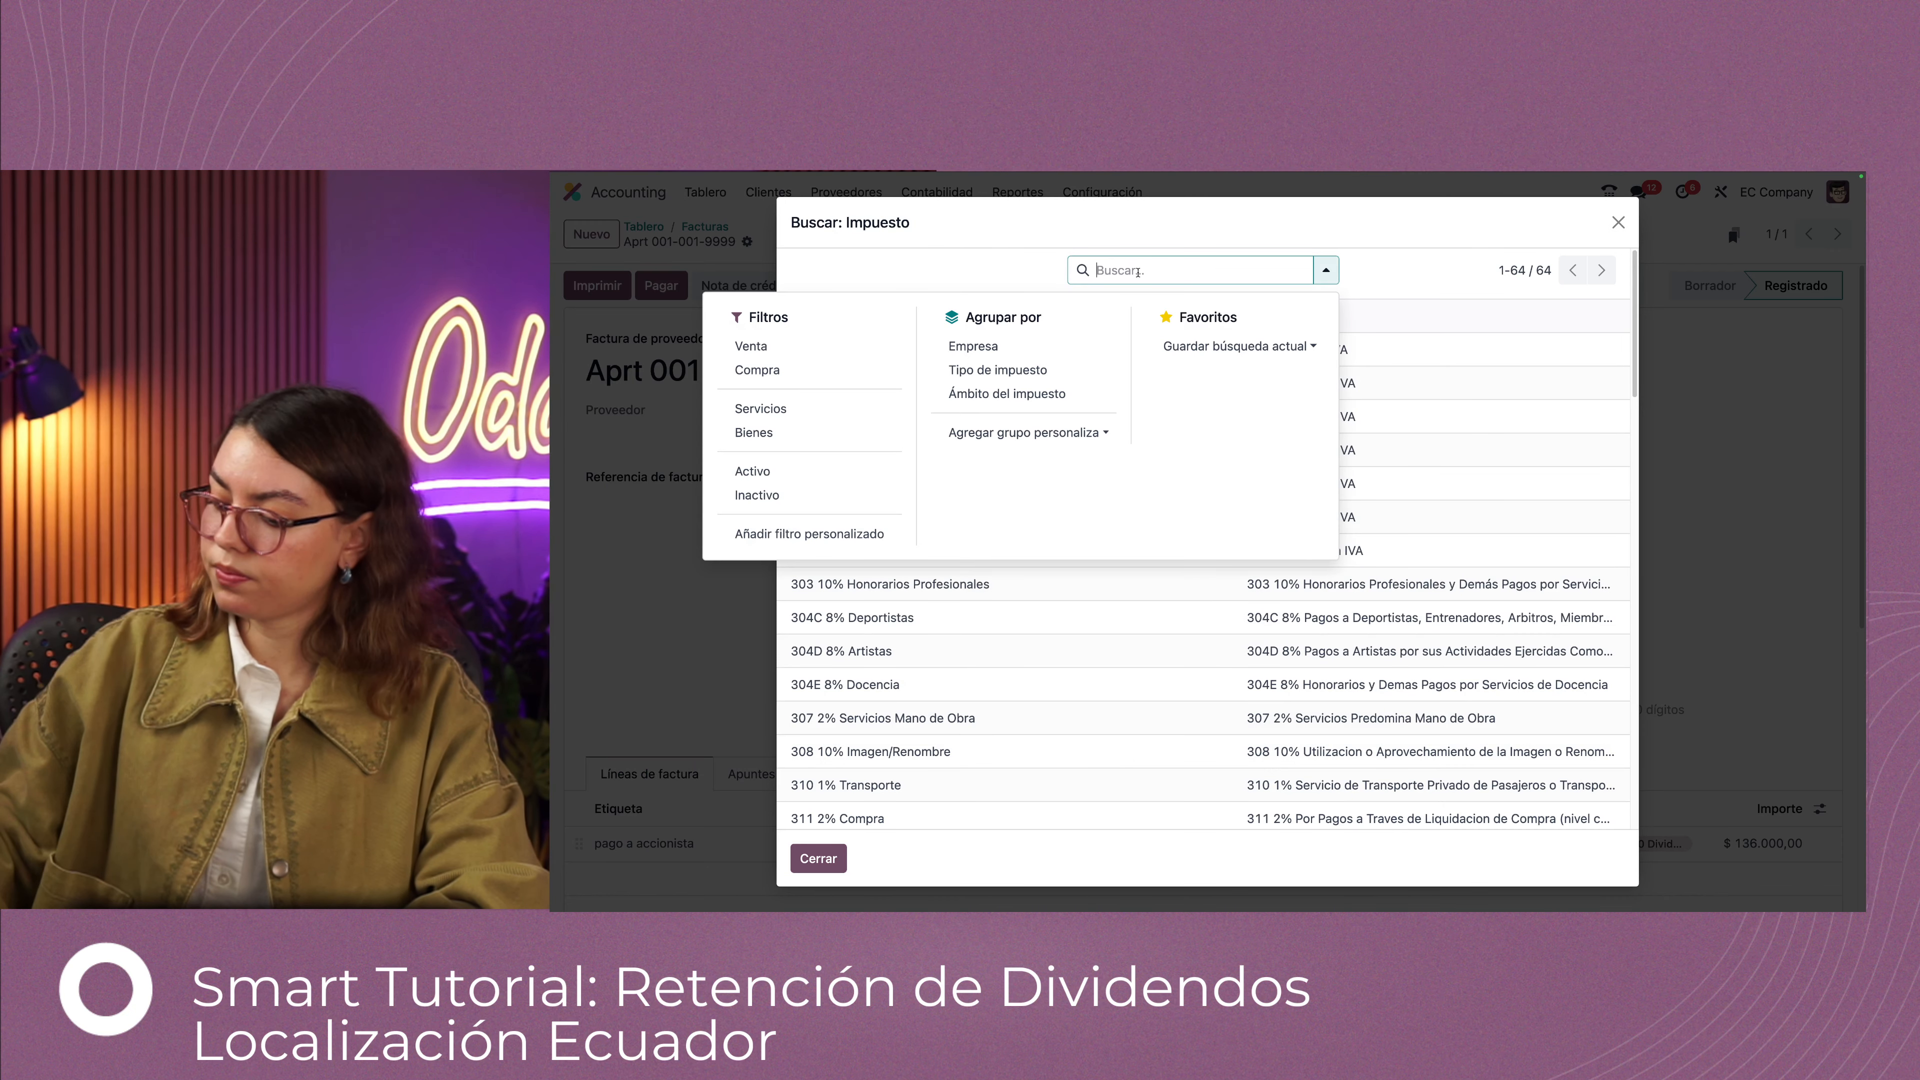
text(327)
key(Return)
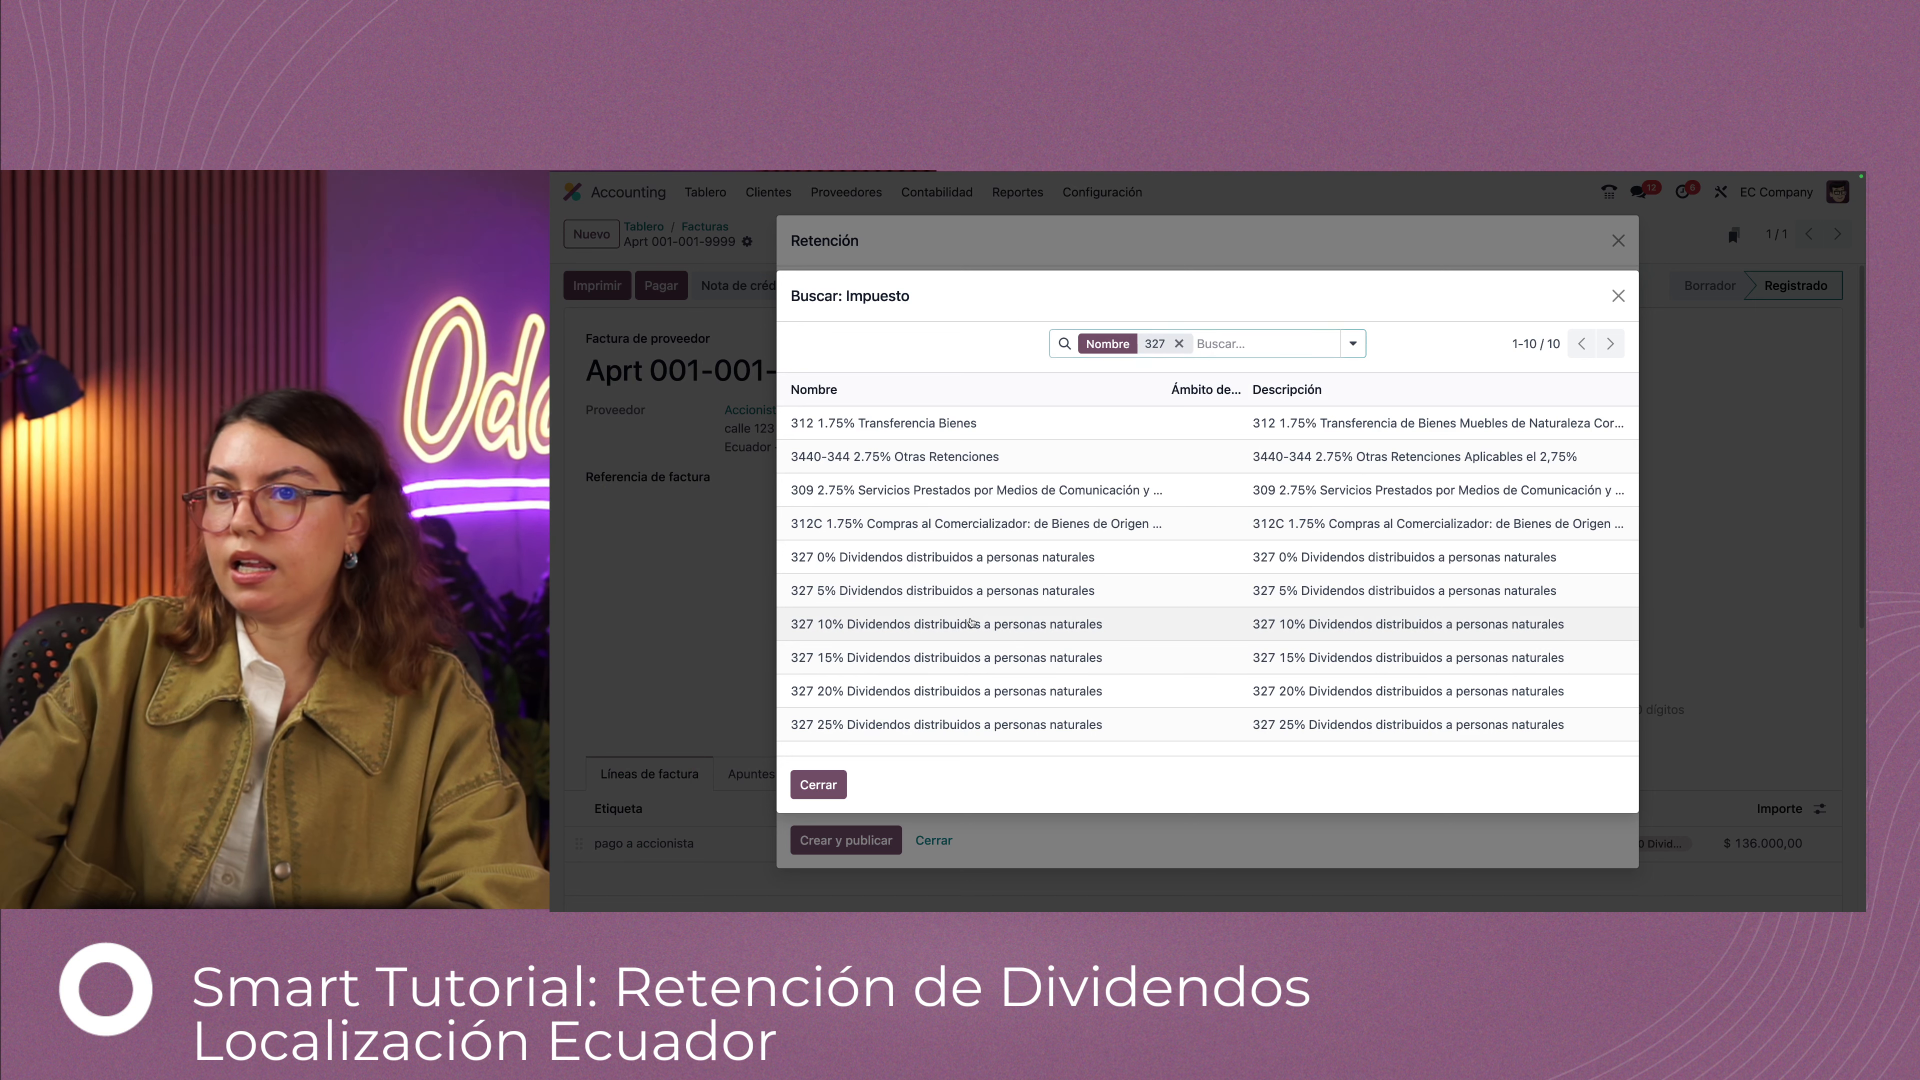
click(970, 622)
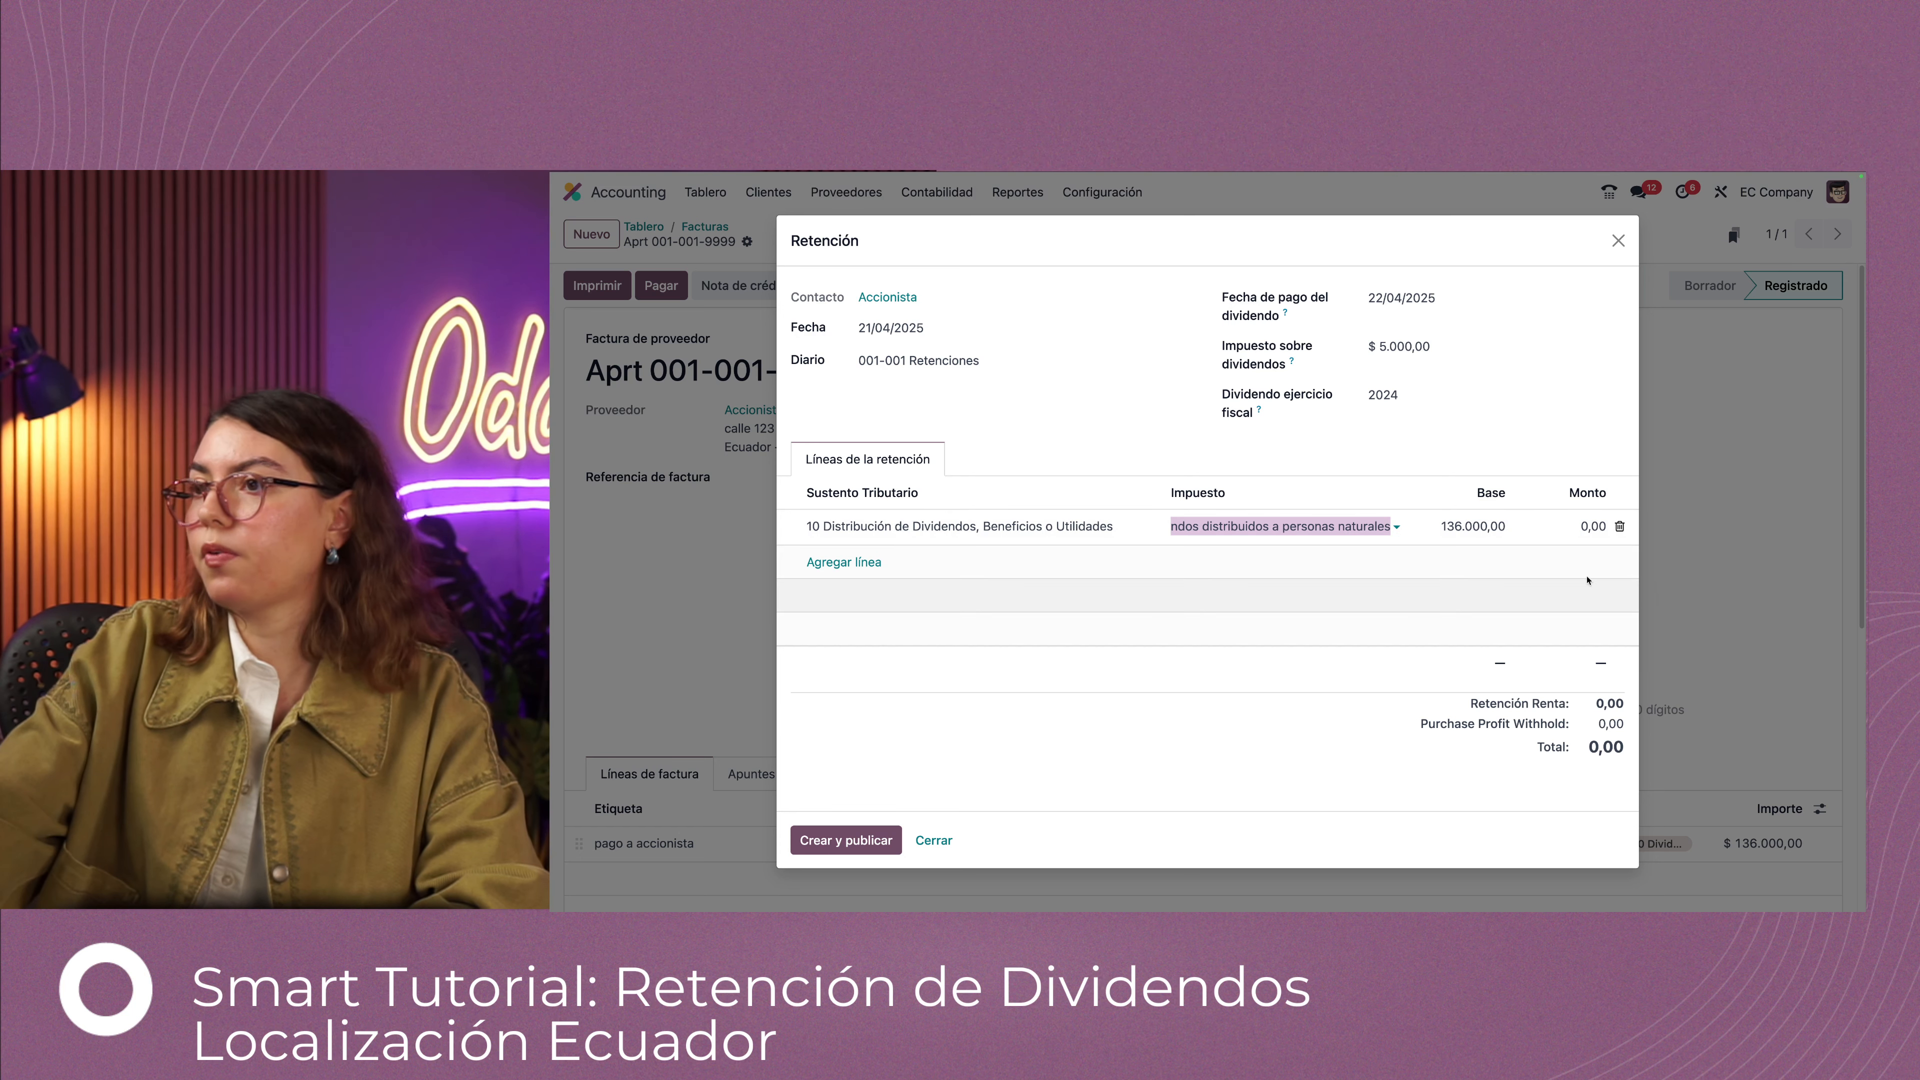
Set the withholding line's amount (Monto) to 6000, and create and post the withholding
click(1588, 527)
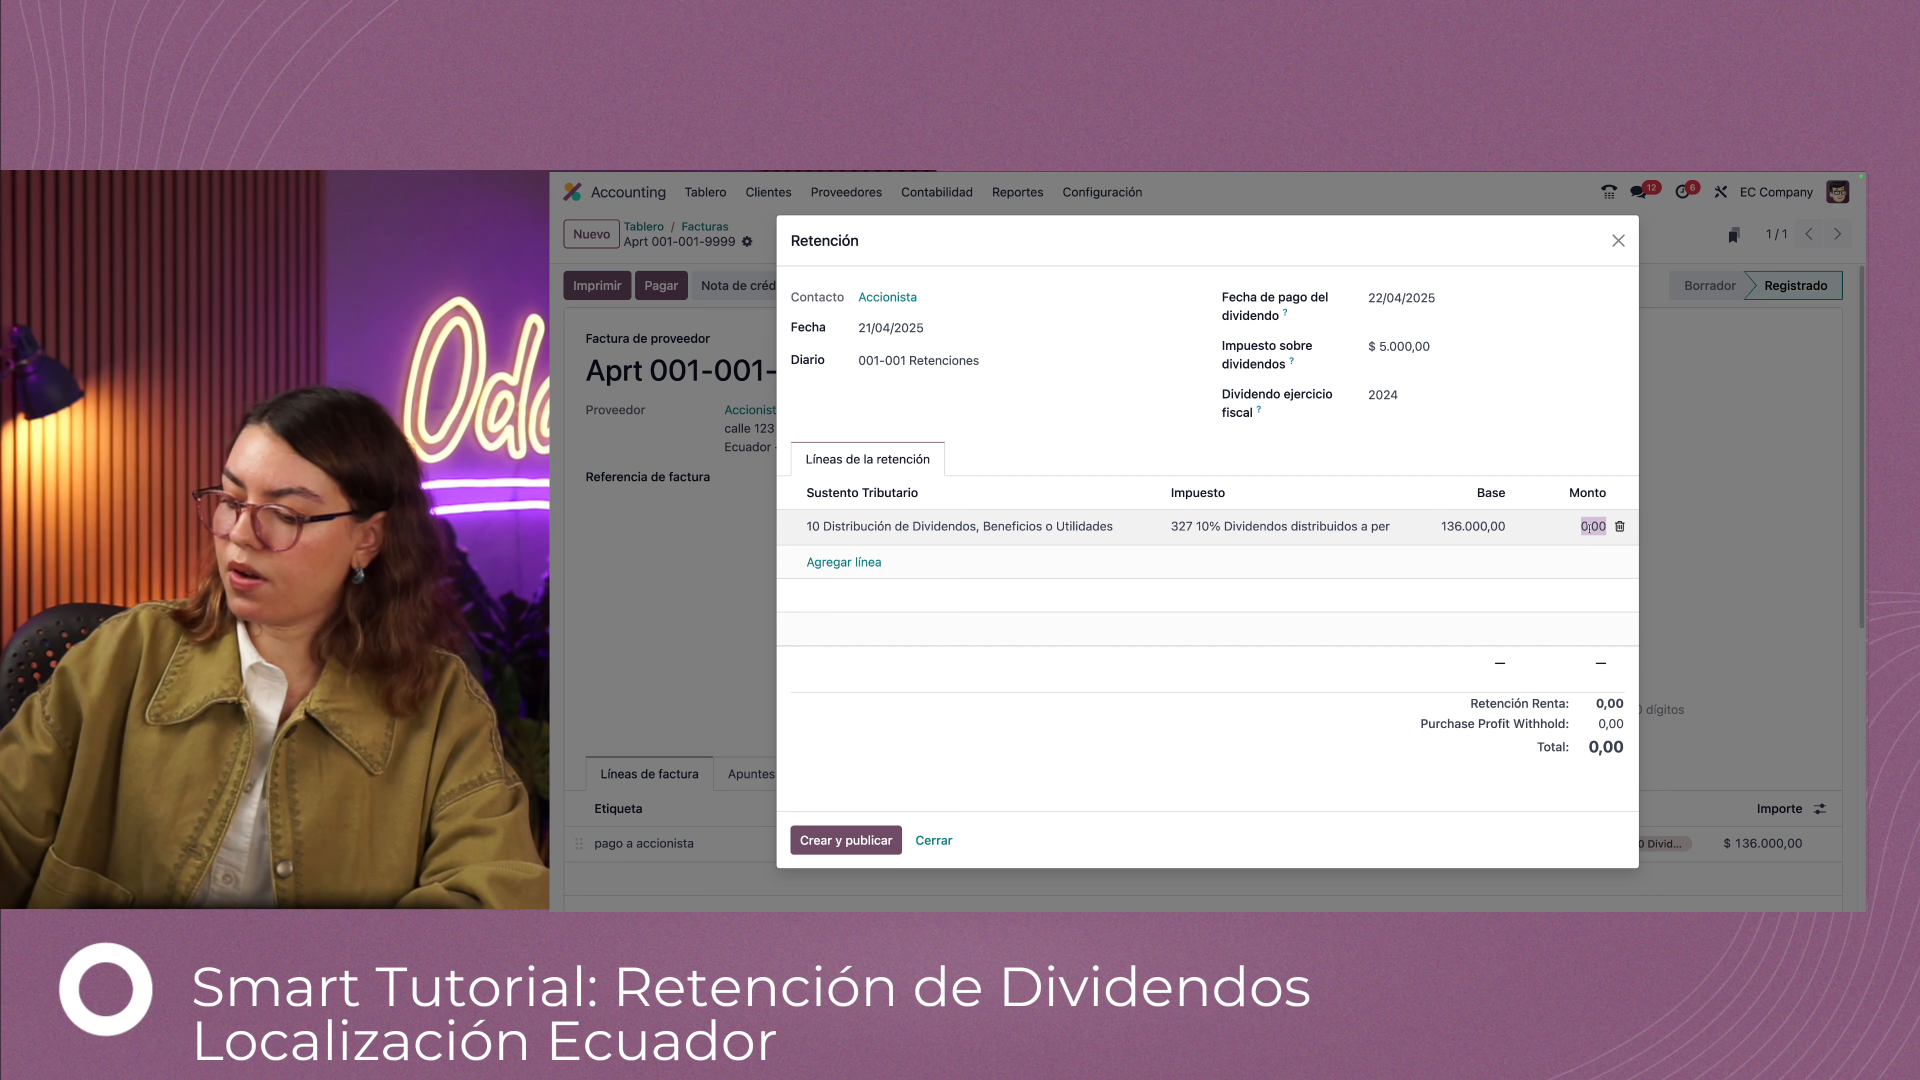
text(6000)
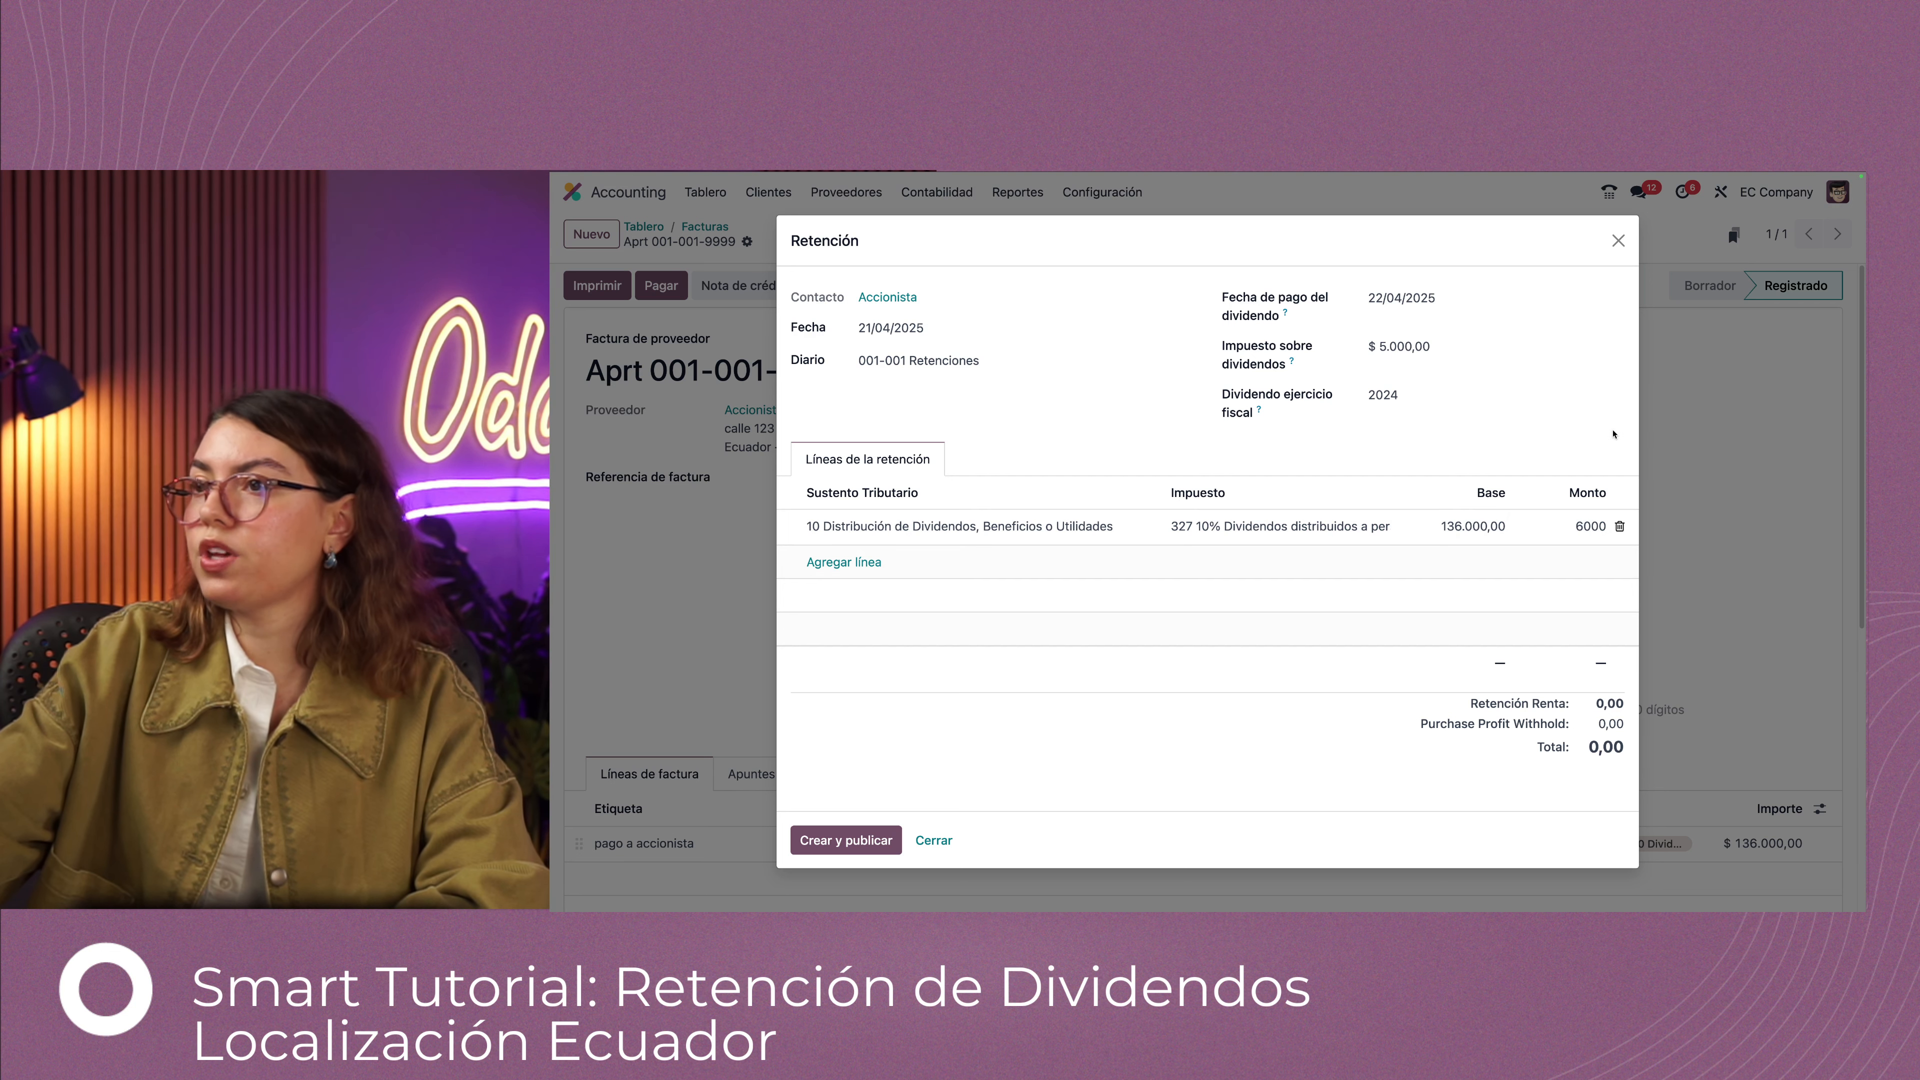
click(877, 842)
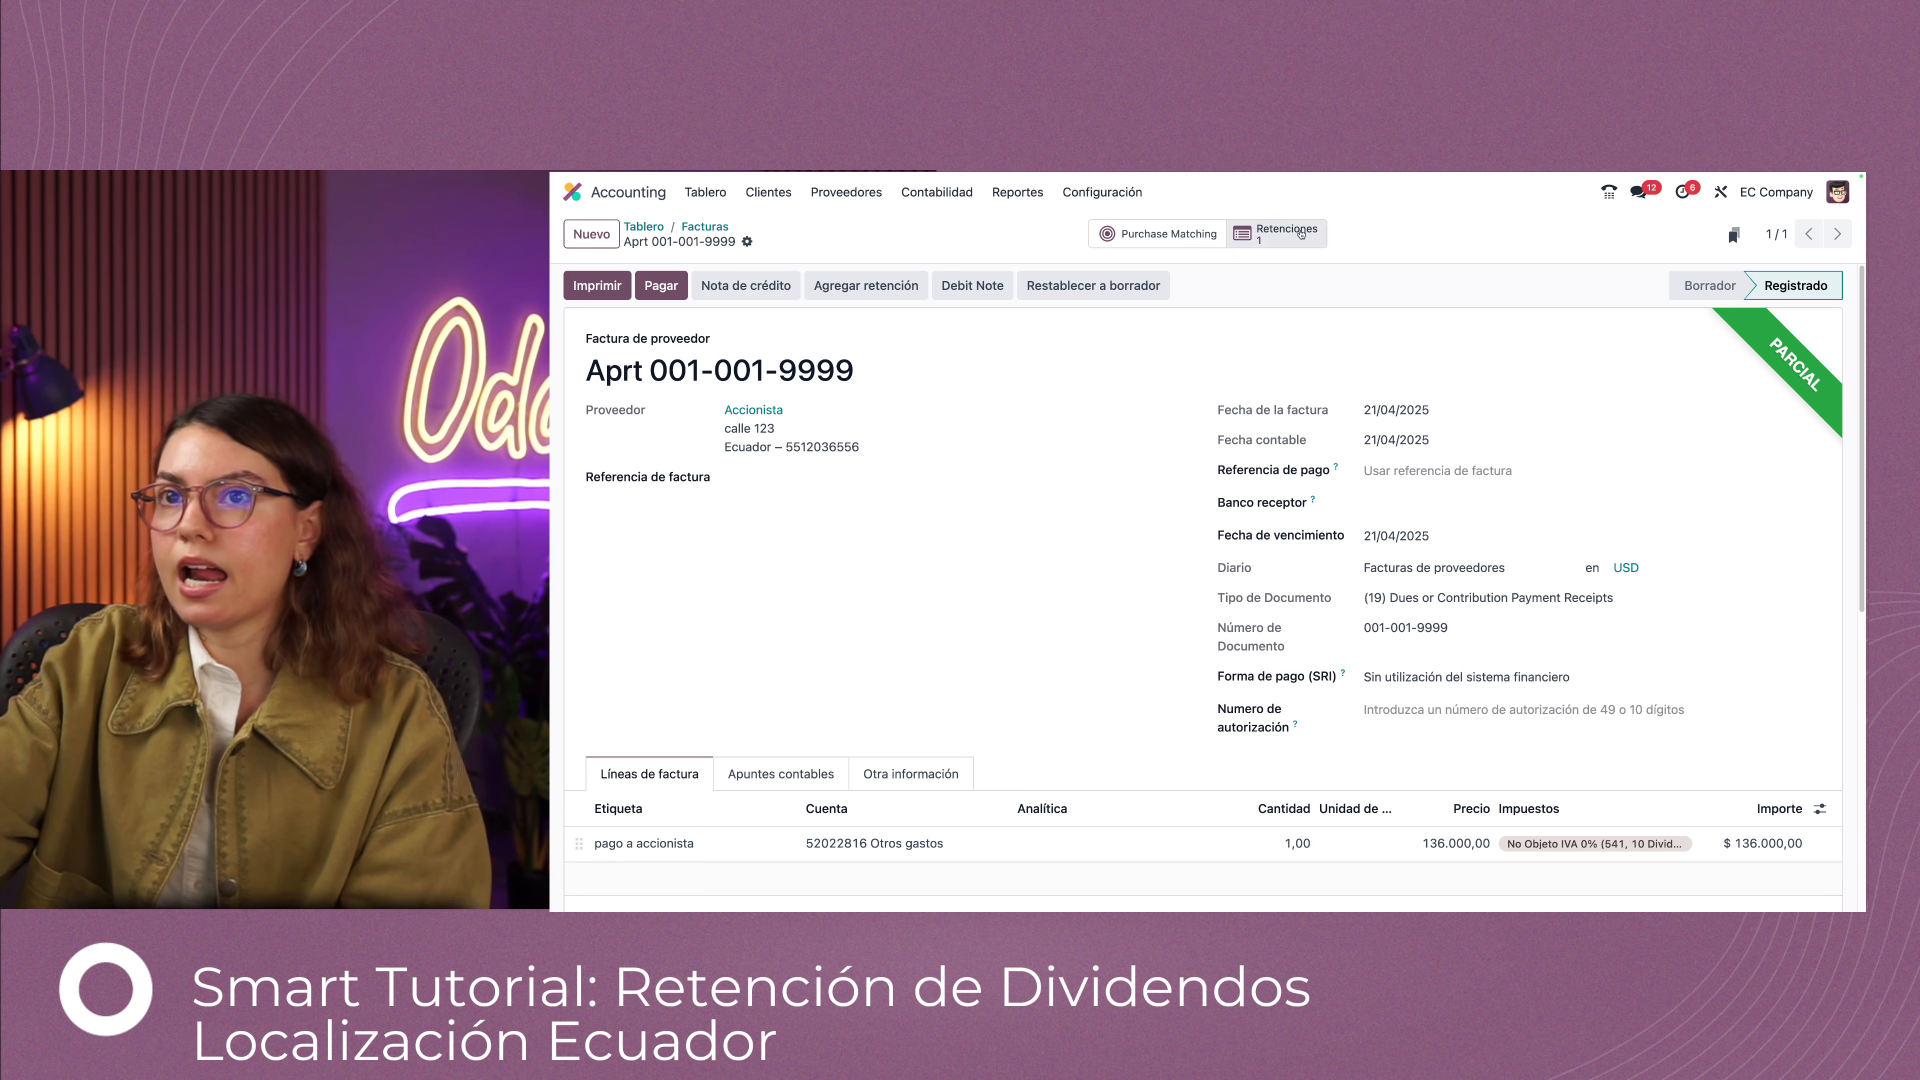
Open the withholding linked to the bill and examine its electronic authorization log and the dividend details under its other information
click(1270, 232)
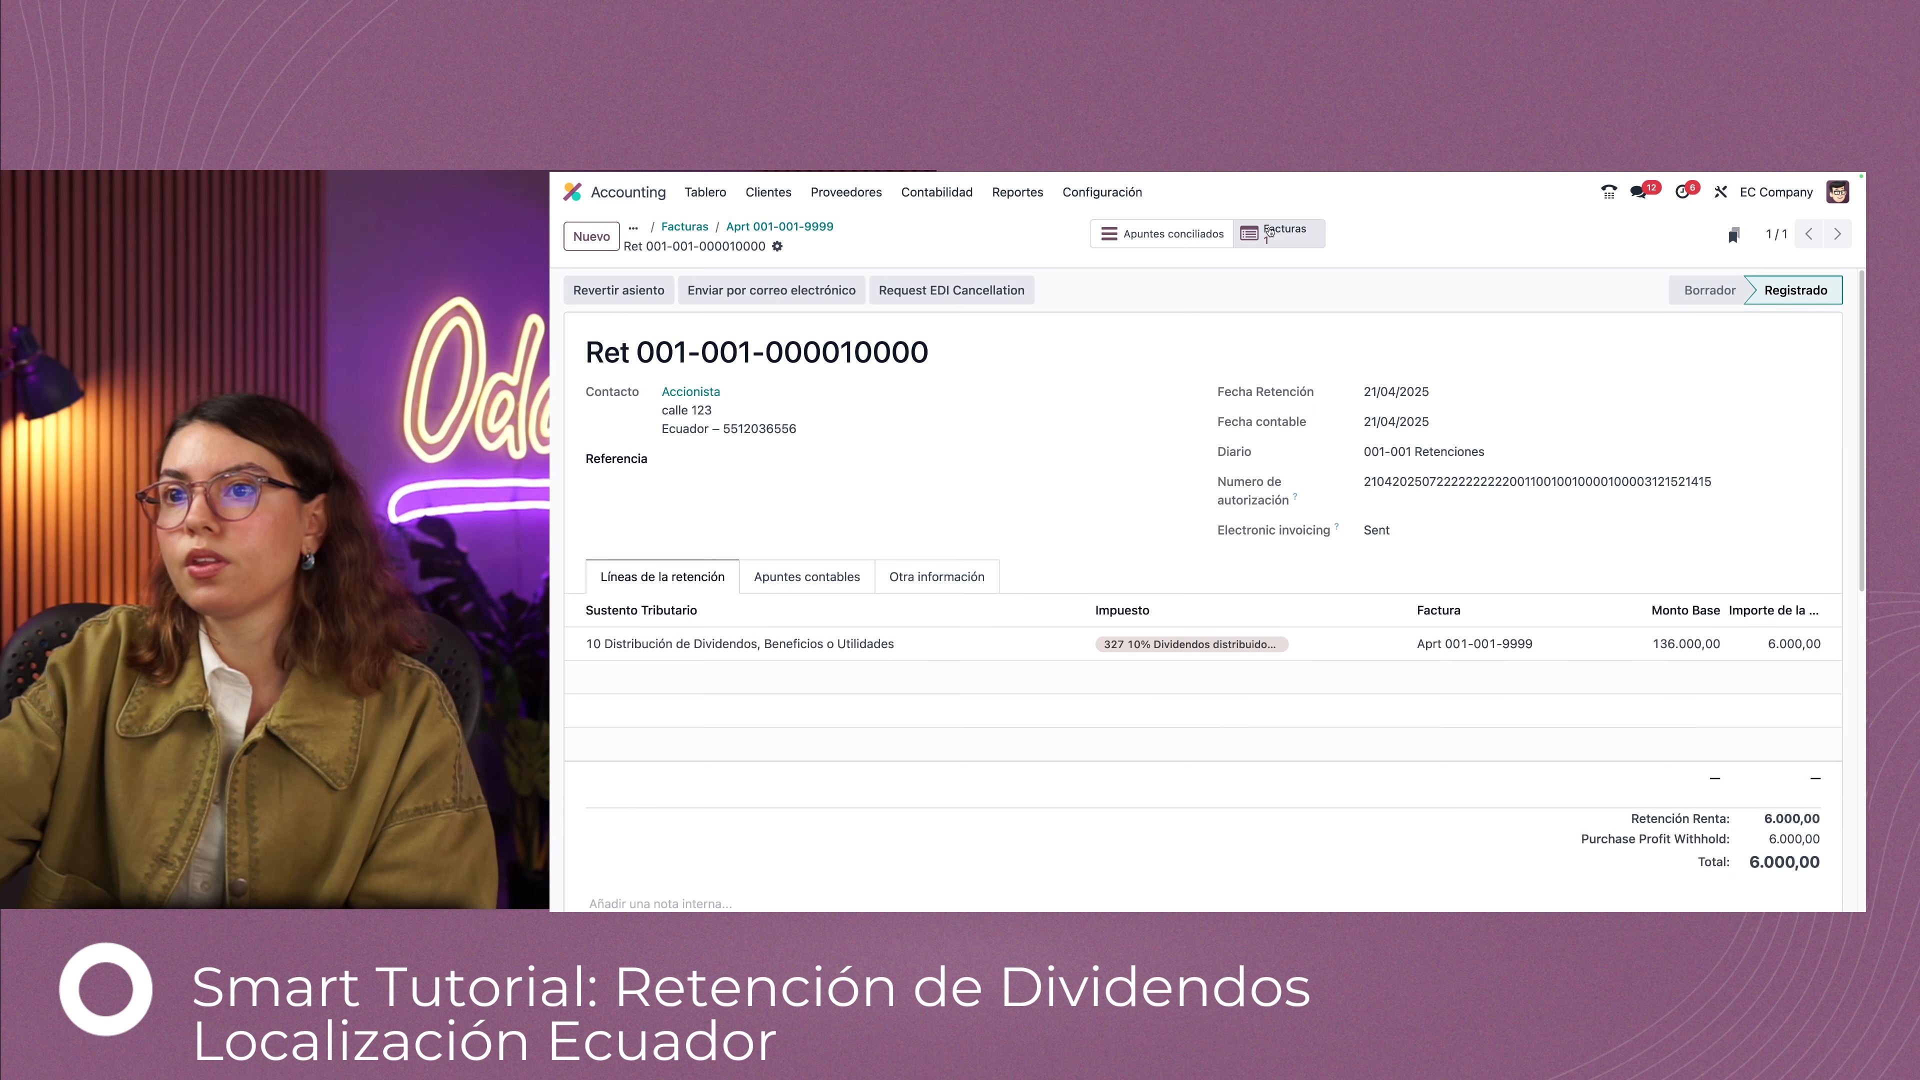
scroll(1147, 671, down, 8)
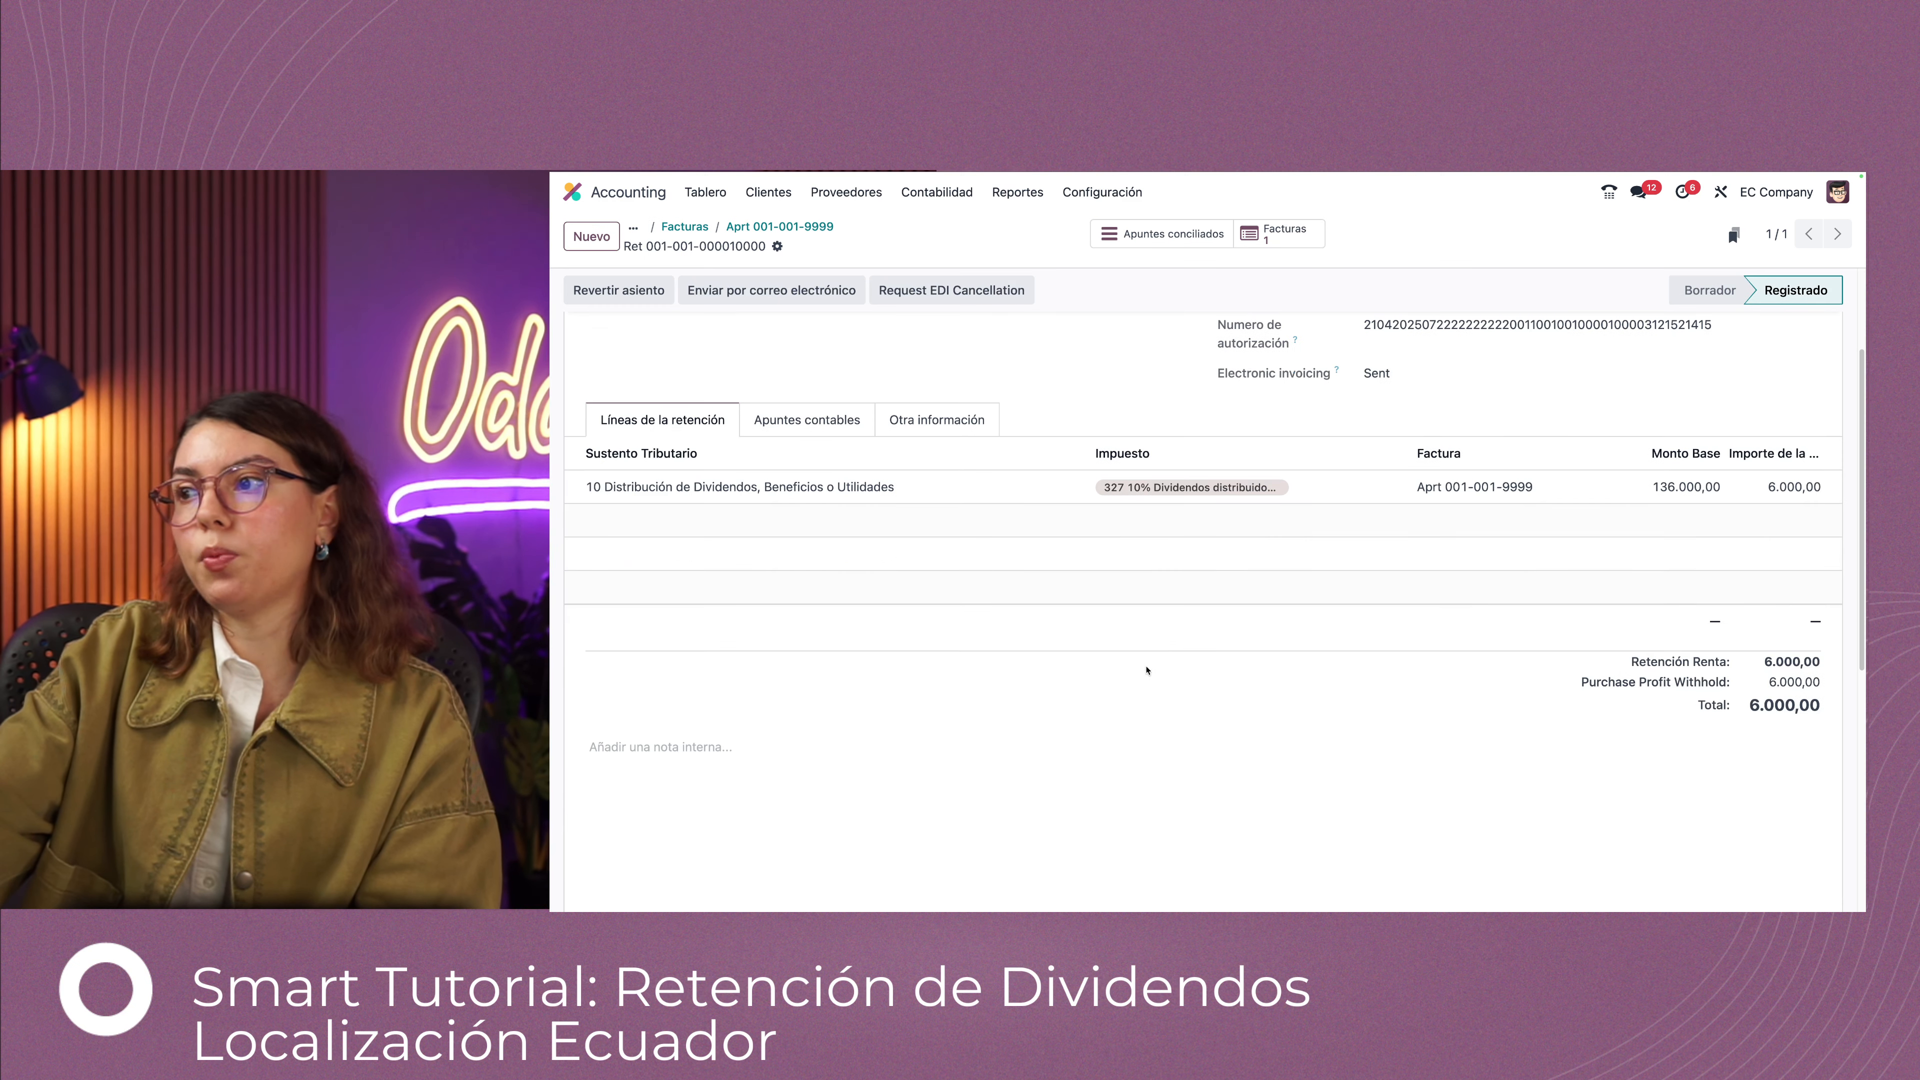
scroll(1147, 671, down, 1)
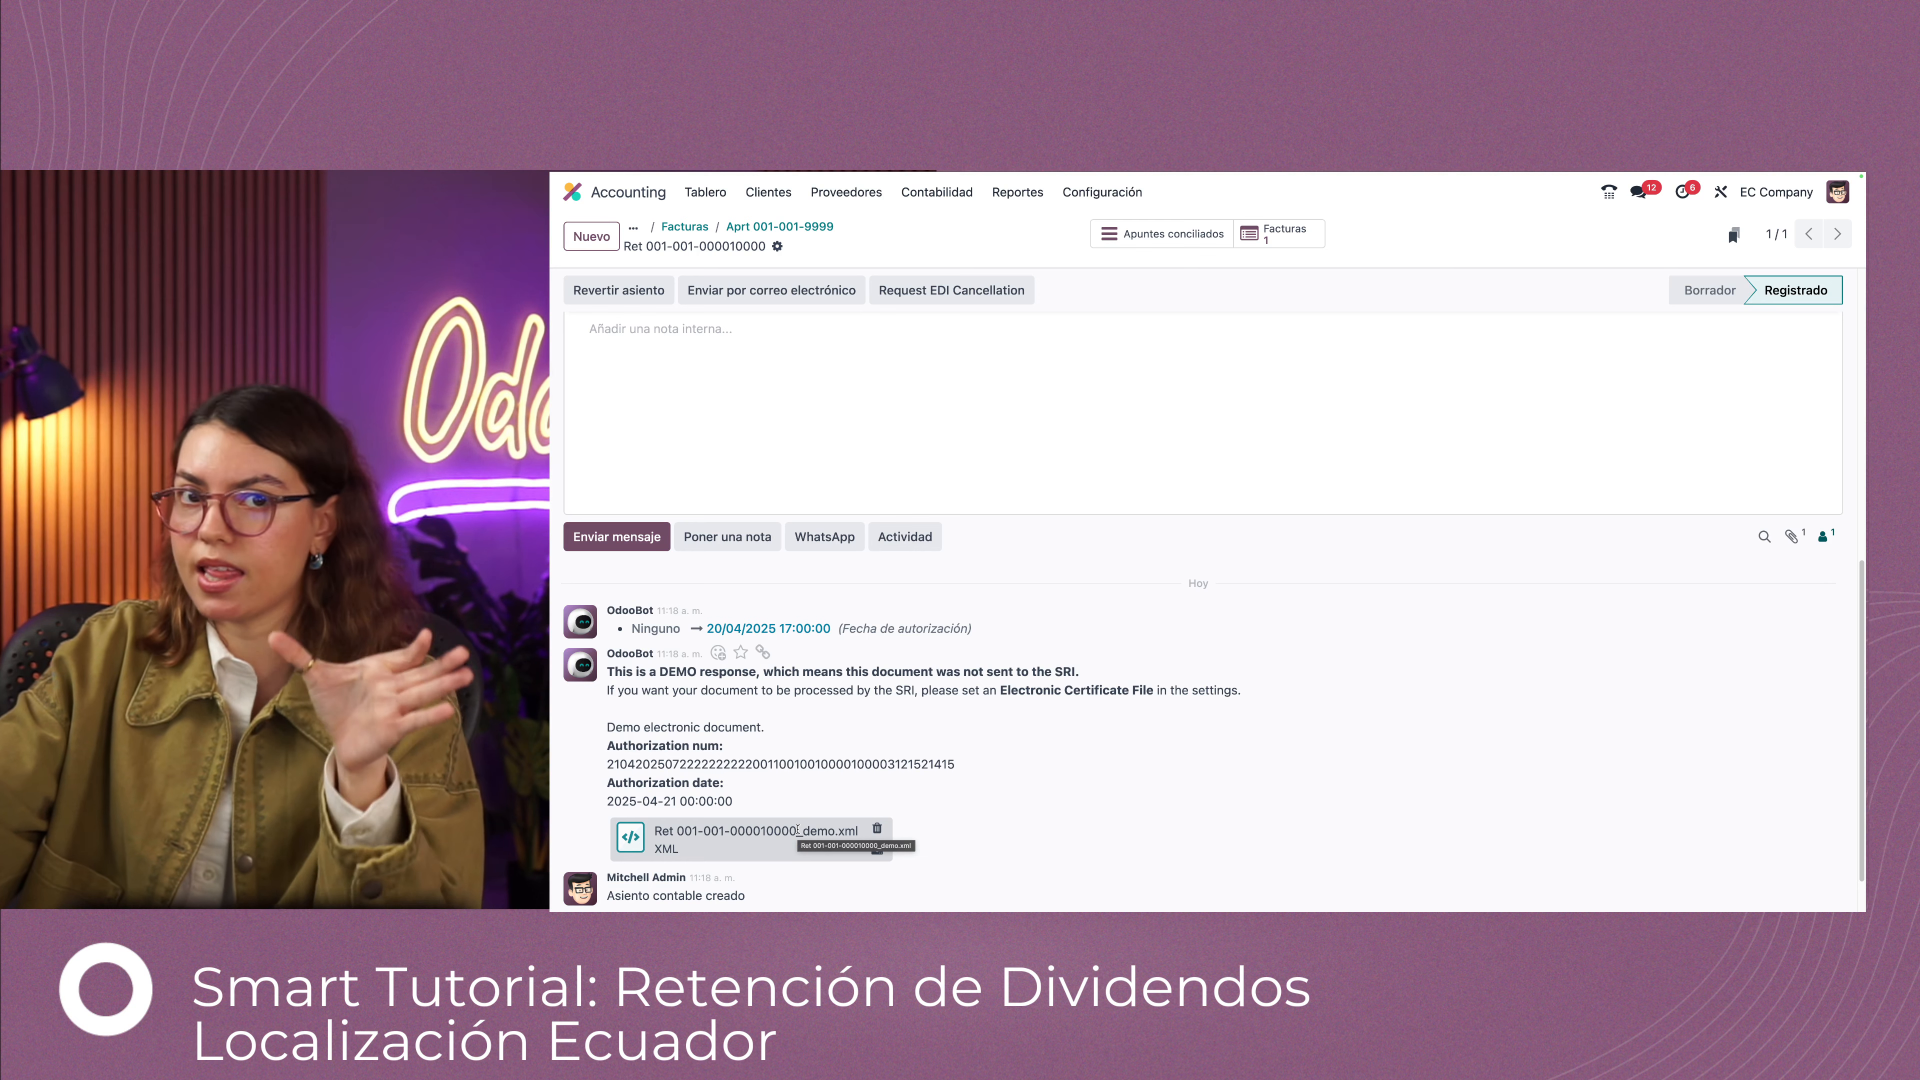
scroll(870, 818, up, 10)
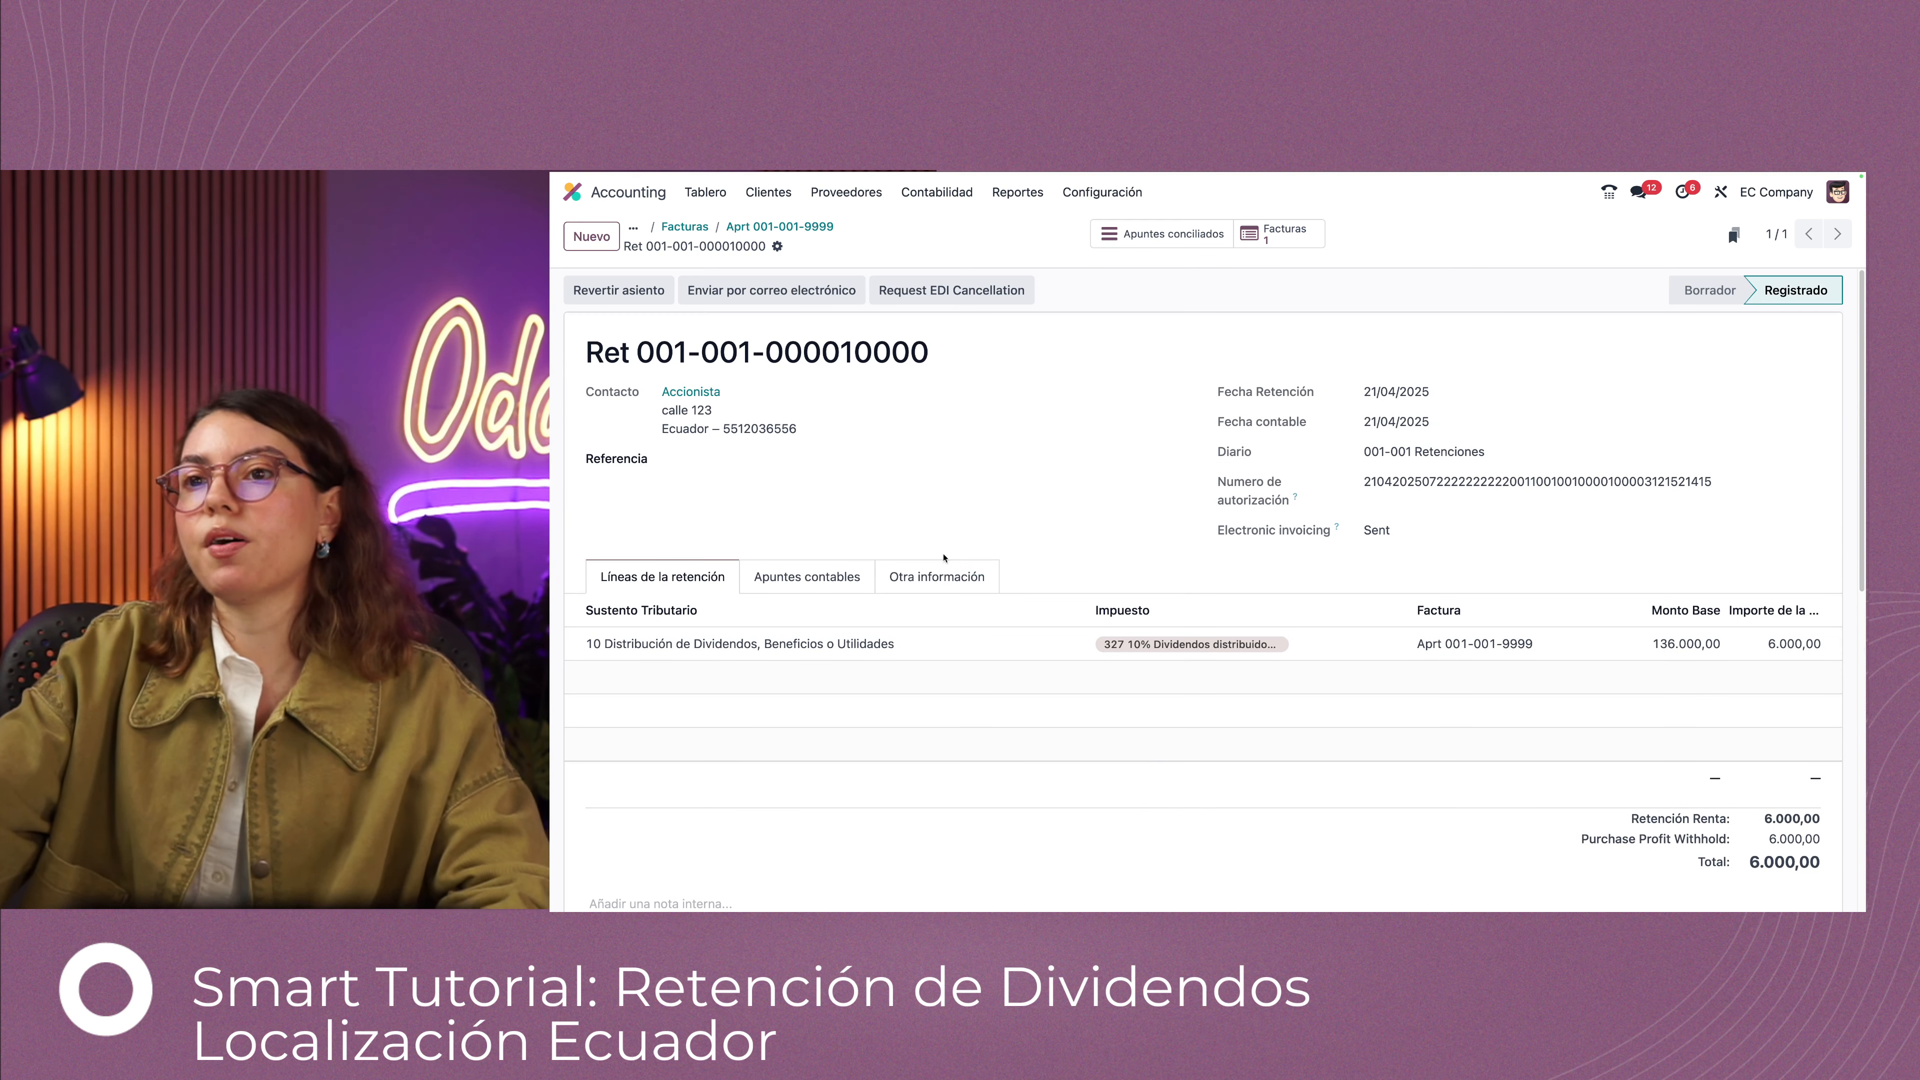
click(955, 584)
scroll(607, 498, down, 3)
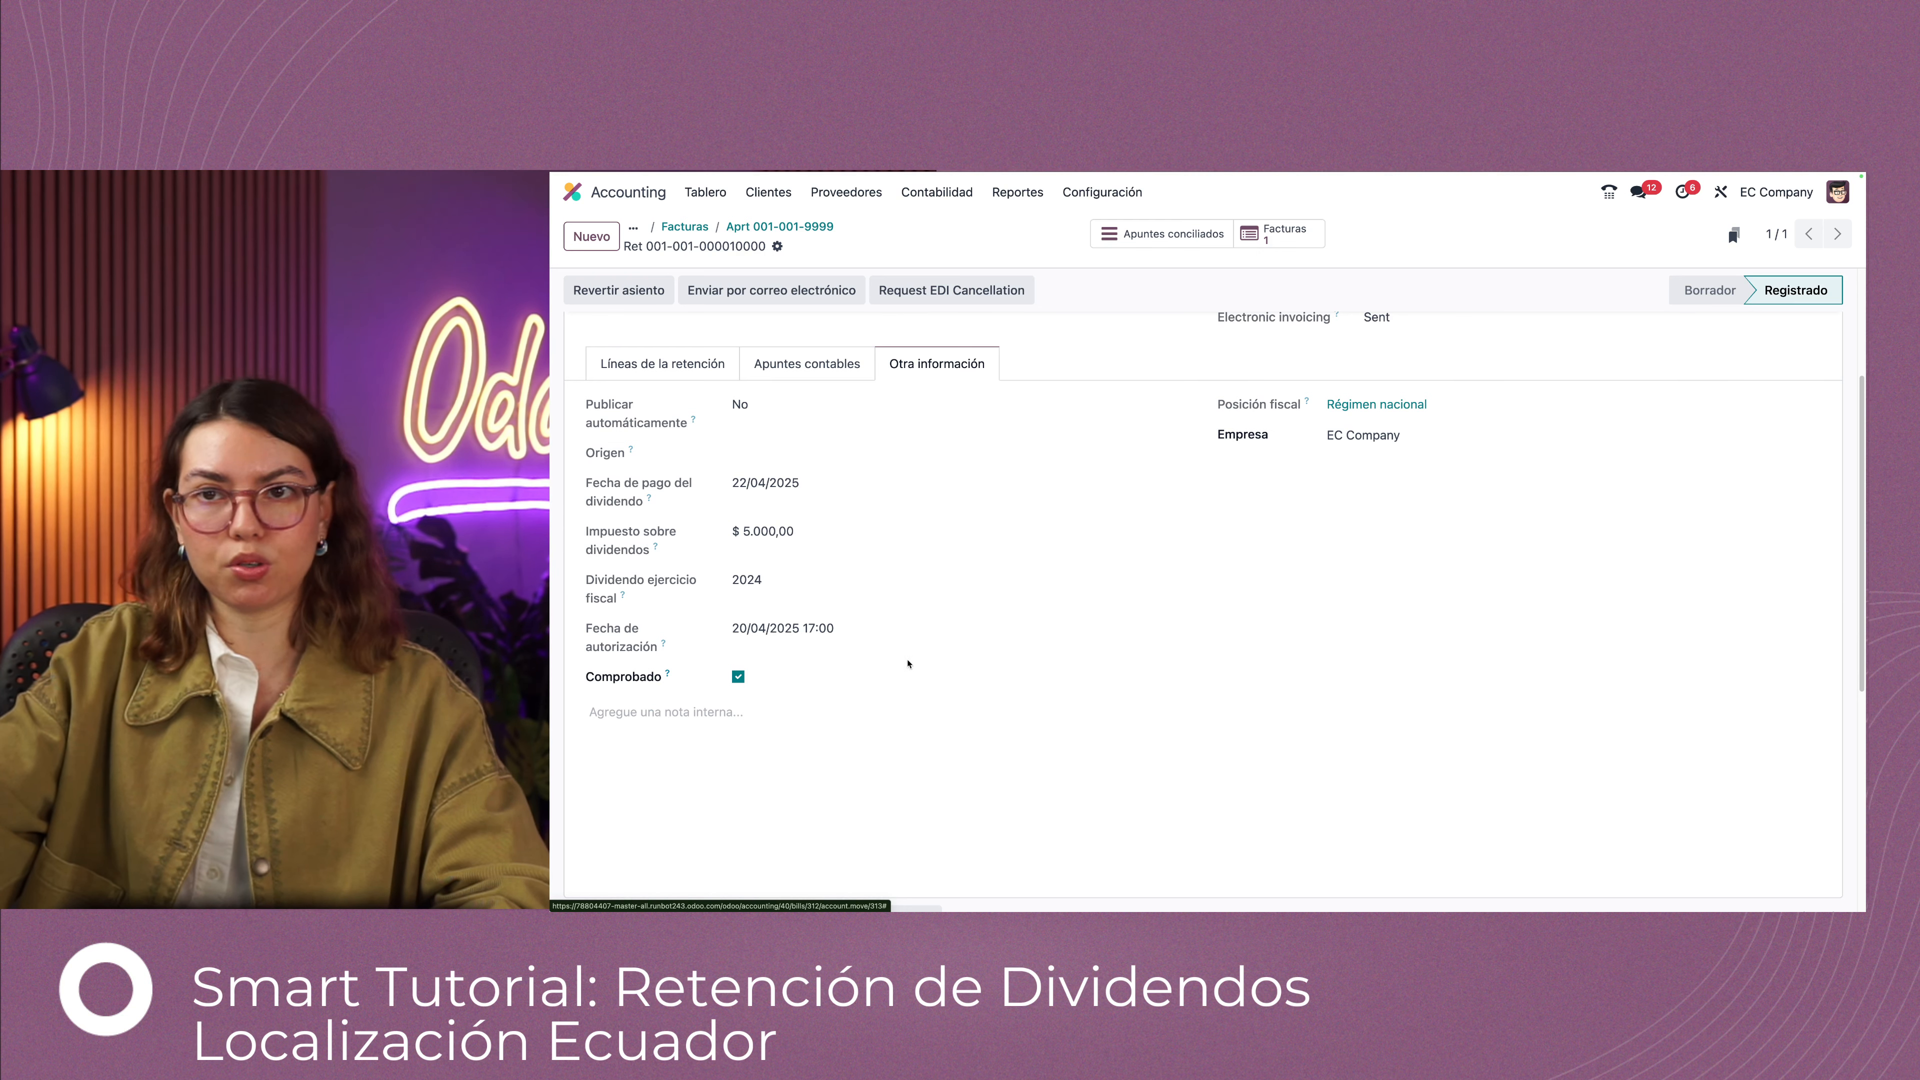
key(ctrl+Left)
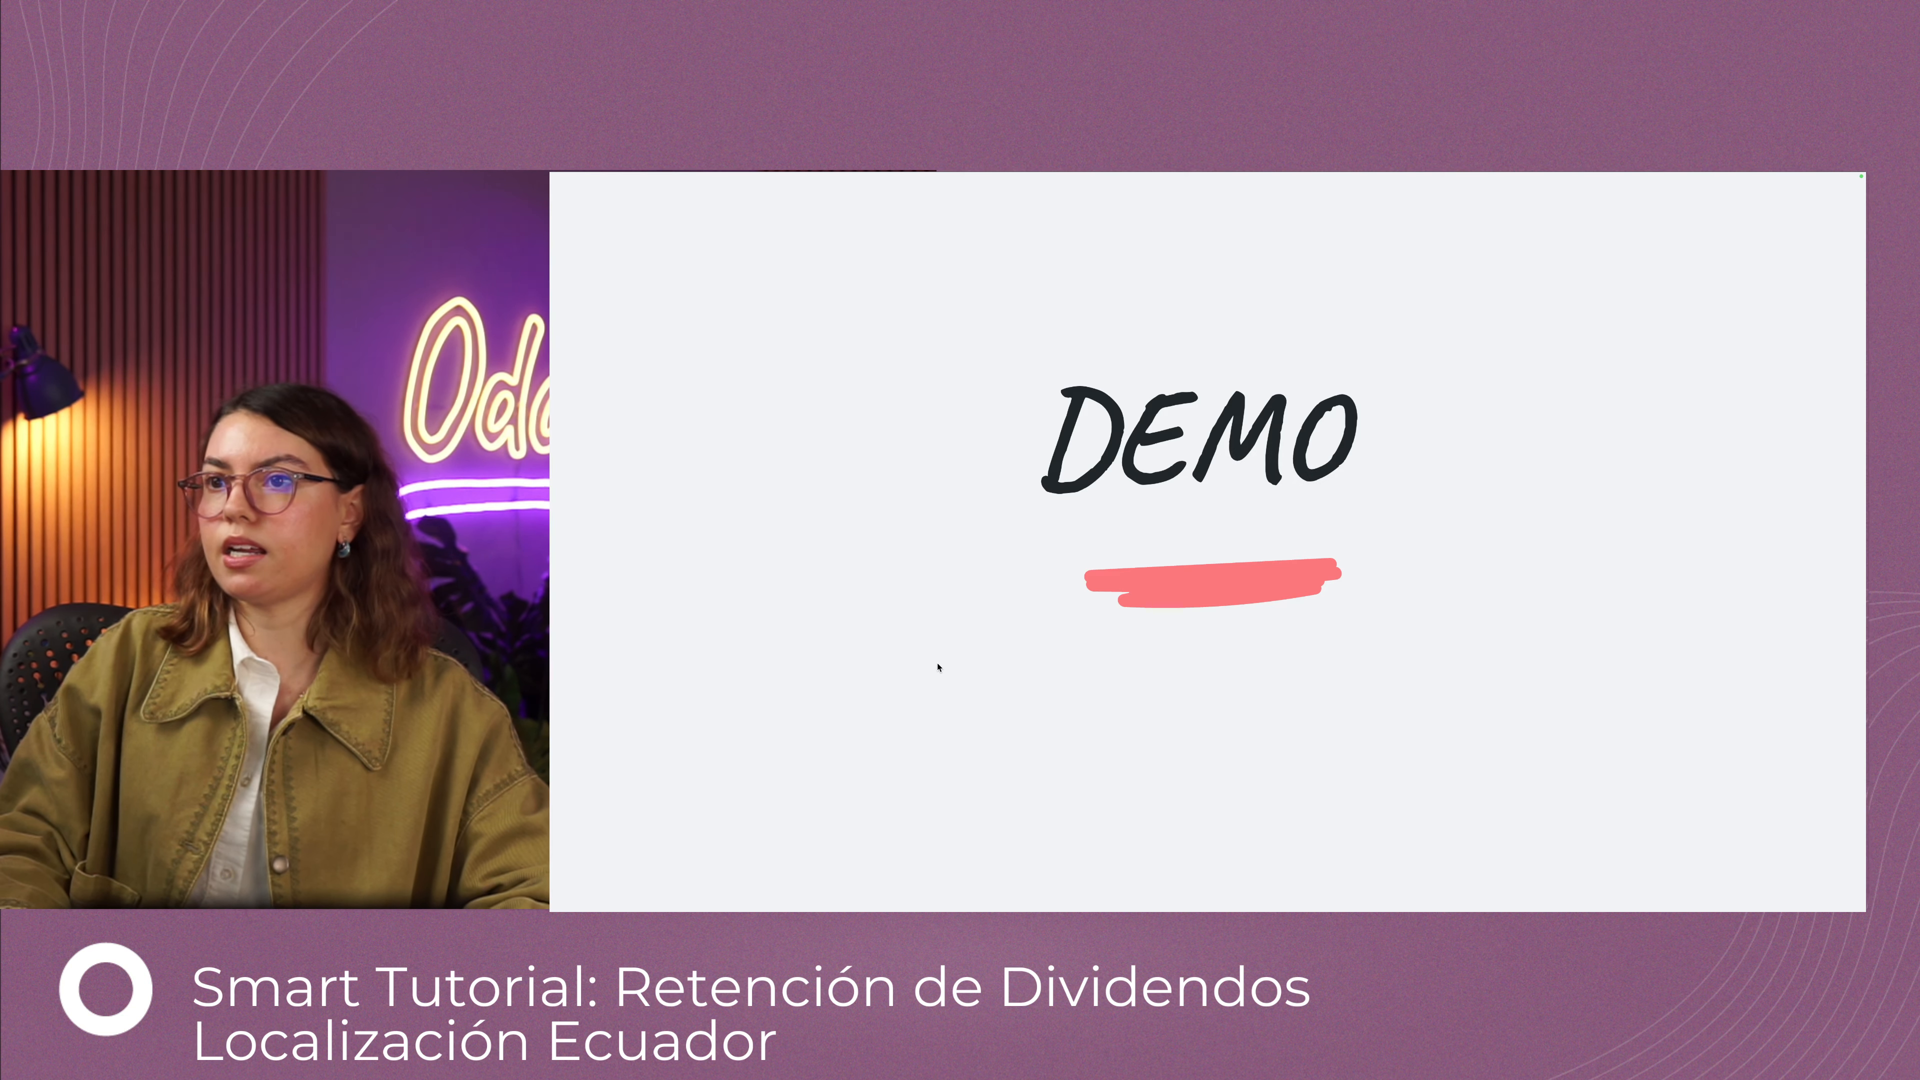